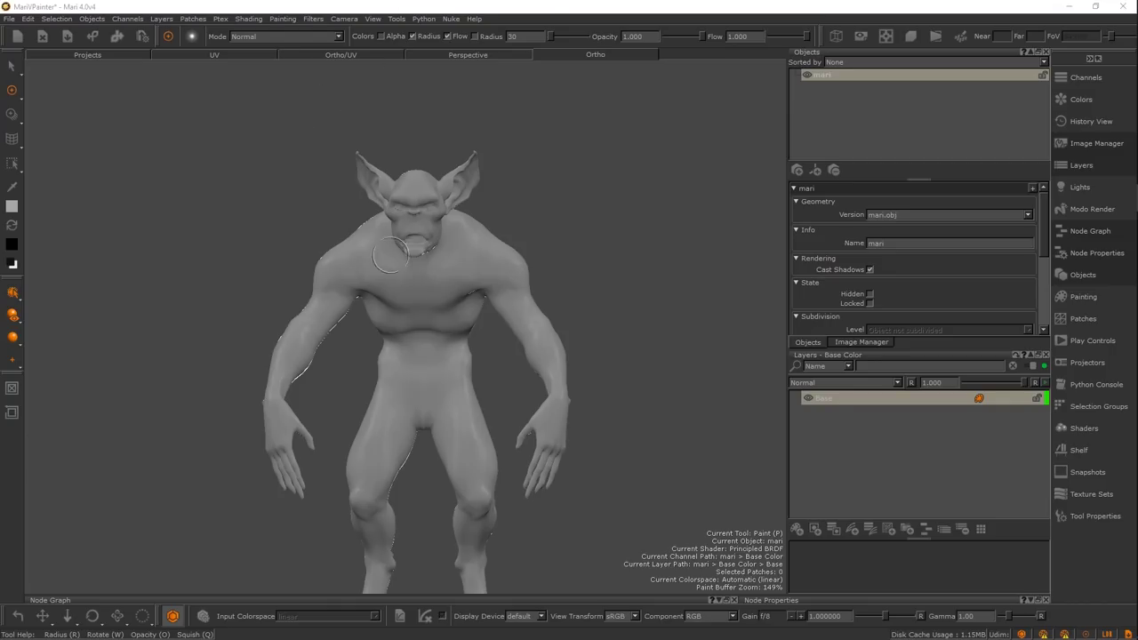
# Orbit the goblin to a new angle in Mari and make the Base layer active
pyautogui.moveTo(586, 344)
pyautogui.keyDown('alt'); pyautogui.mouseDown()
pyautogui.moveTo(488, 329)
pyautogui.moveTo(635, 348)
pyautogui.mouseUp(); pyautogui.keyUp('alt')
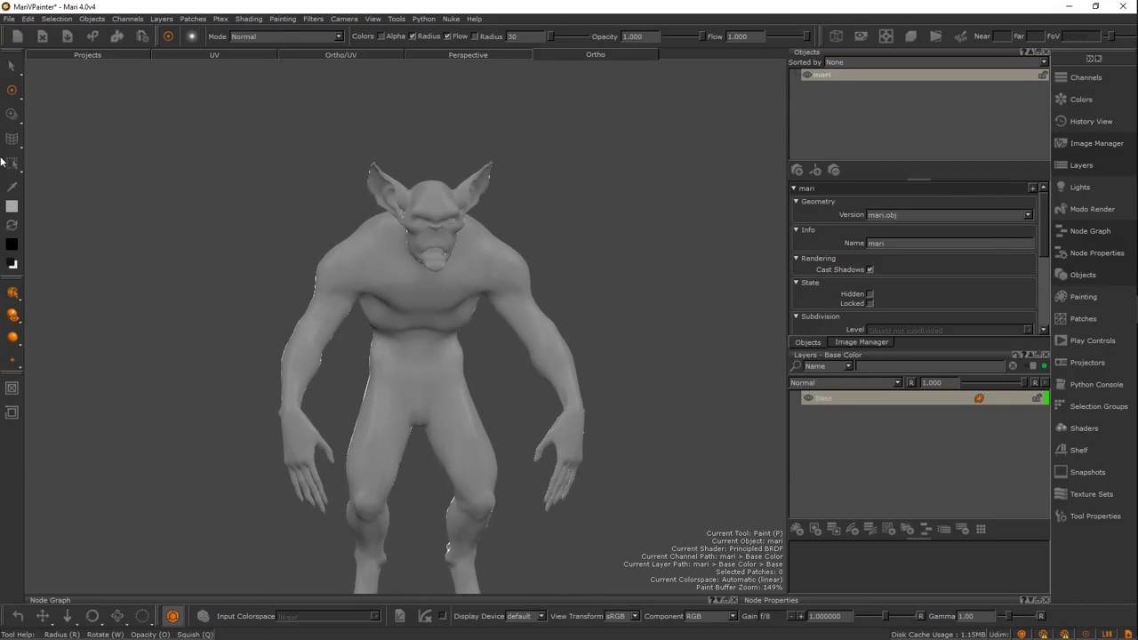
pyautogui.click(968, 504)
pyautogui.hotkey('alt', 'Tab')
pyautogui.click(786, 330)
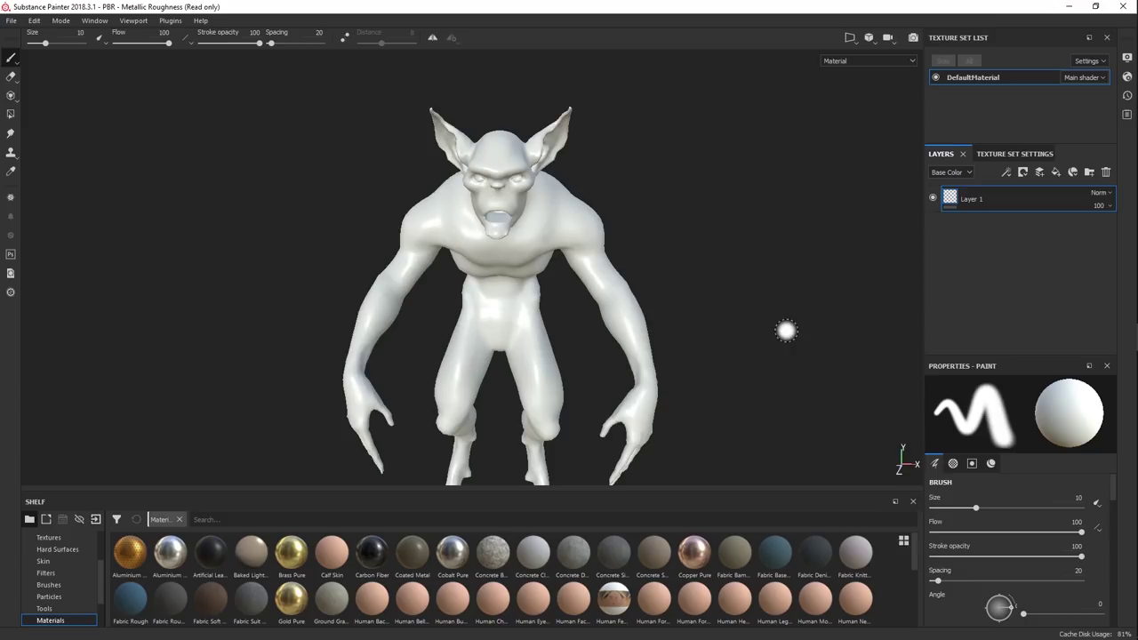
pyautogui.hotkey('alt', 'Tab')
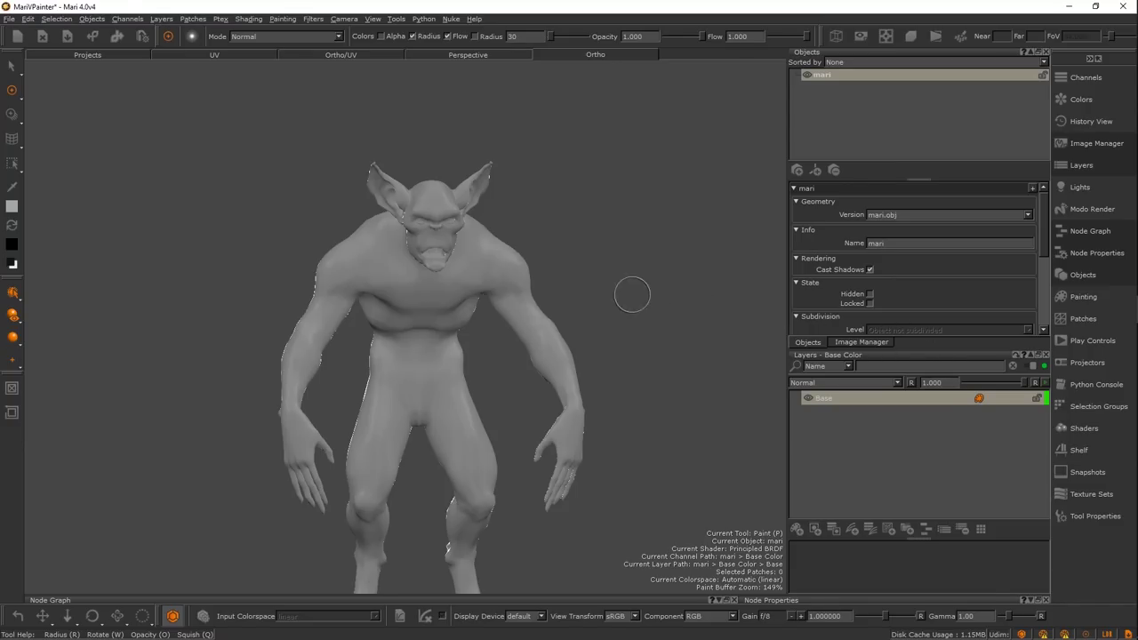
# Turn the goblin slightly, then show the UV patch layout panned to both patch rows
pyautogui.keyDown('alt'); pyautogui.moveTo(635, 285); pyautogui.dragTo(587, 301); pyautogui.keyUp('alt')
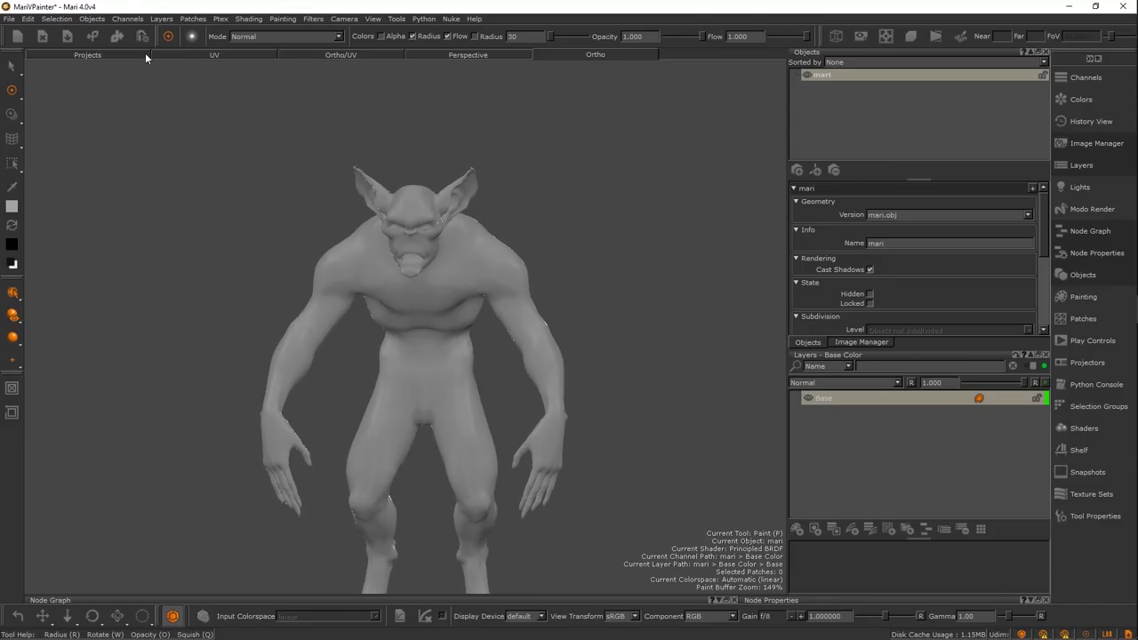
pyautogui.click(225, 54)
pyautogui.scroll(-3, 755, 267)
pyautogui.keyDown('alt'); pyautogui.moveTo(640, 274); pyautogui.dragTo(467, 343, button='middle'); pyautogui.keyUp('alt')
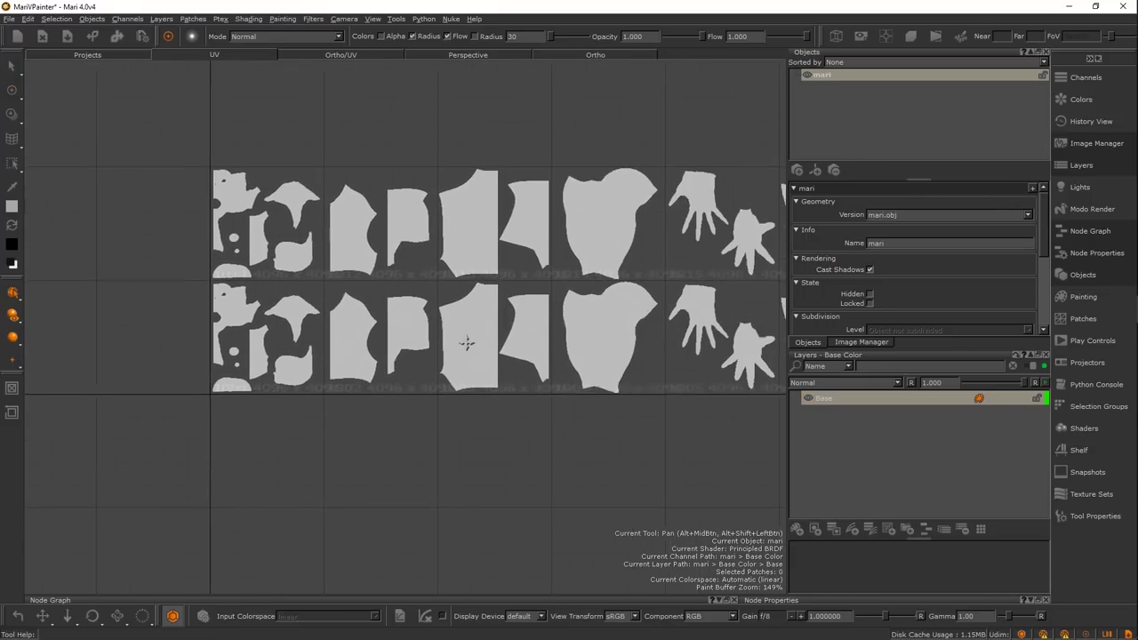
pyautogui.scroll(-3, 546, 325)
pyautogui.scroll(6, 645, 346)
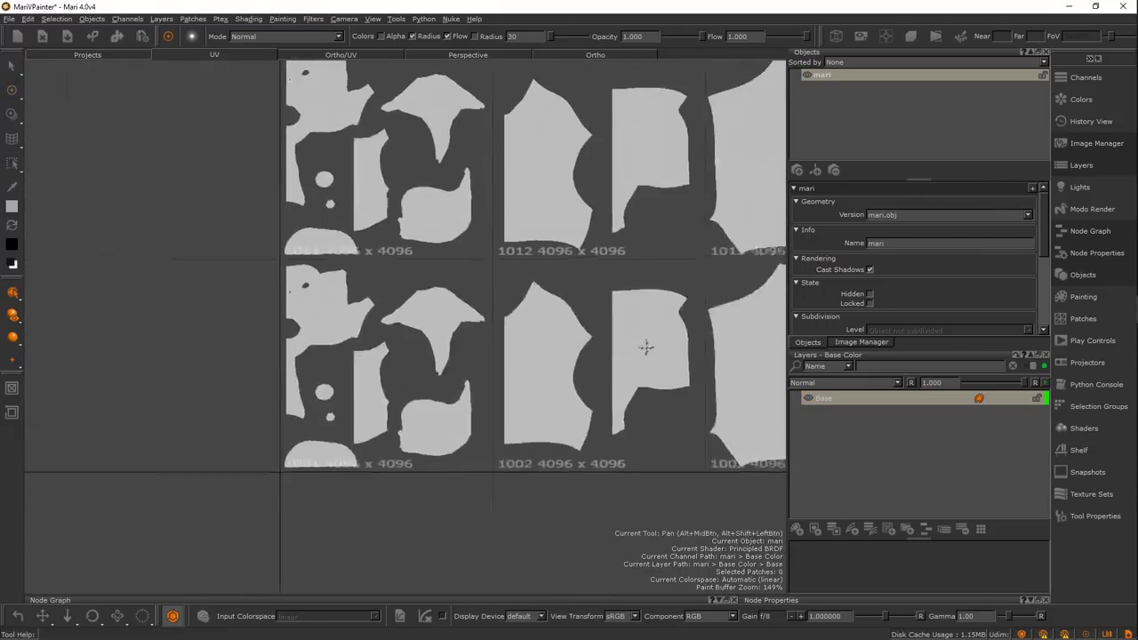
# Scroll across the UDIM tiles 1001, 1002, 1011 and 1012 to inspect each patch
pyautogui.press('p')
pyautogui.scroll(3, 623, 342)
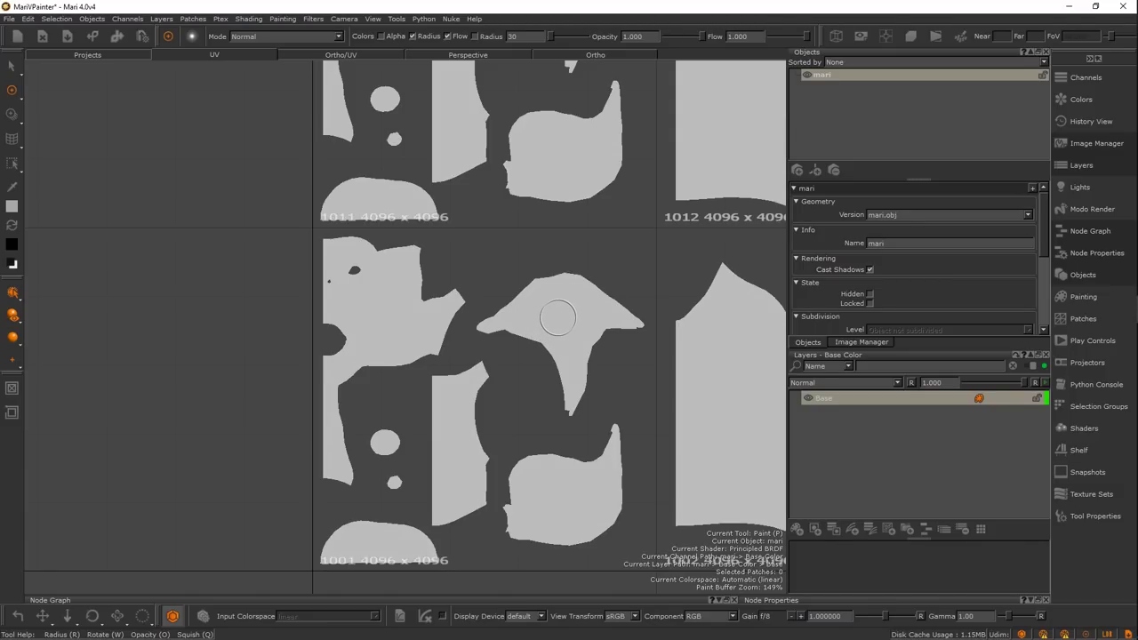
pyautogui.hotkey('shift', 'p')
pyautogui.scroll(-4, 430, 315)
pyautogui.scroll(2, 429, 315)
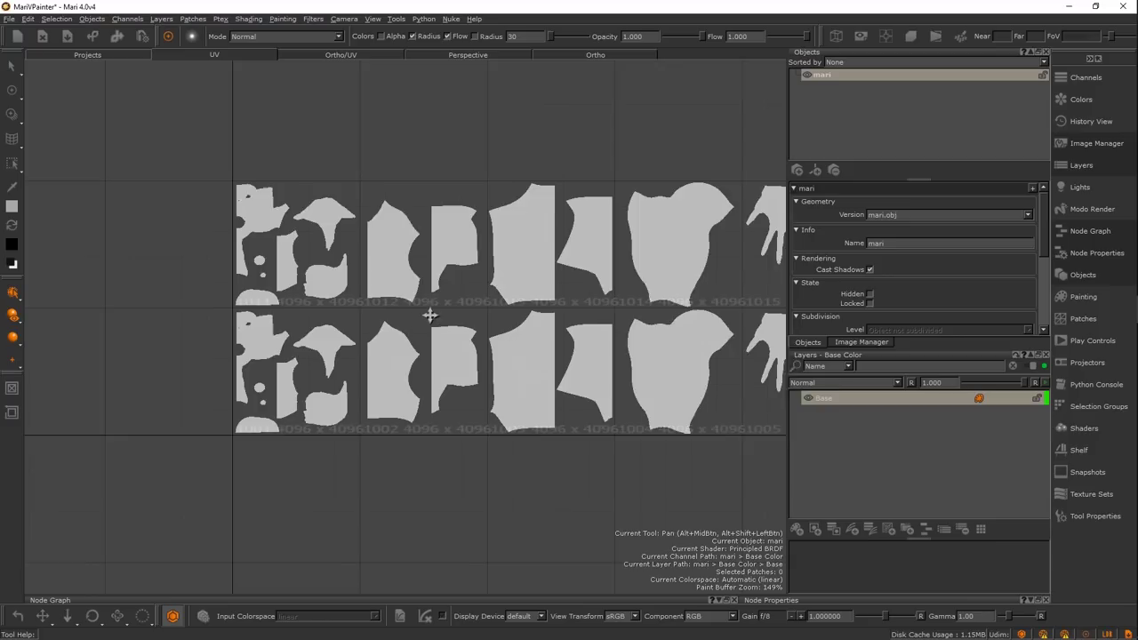
pyautogui.scroll(2, 429, 315)
pyautogui.press('p')
pyautogui.scroll(3, 394, 368)
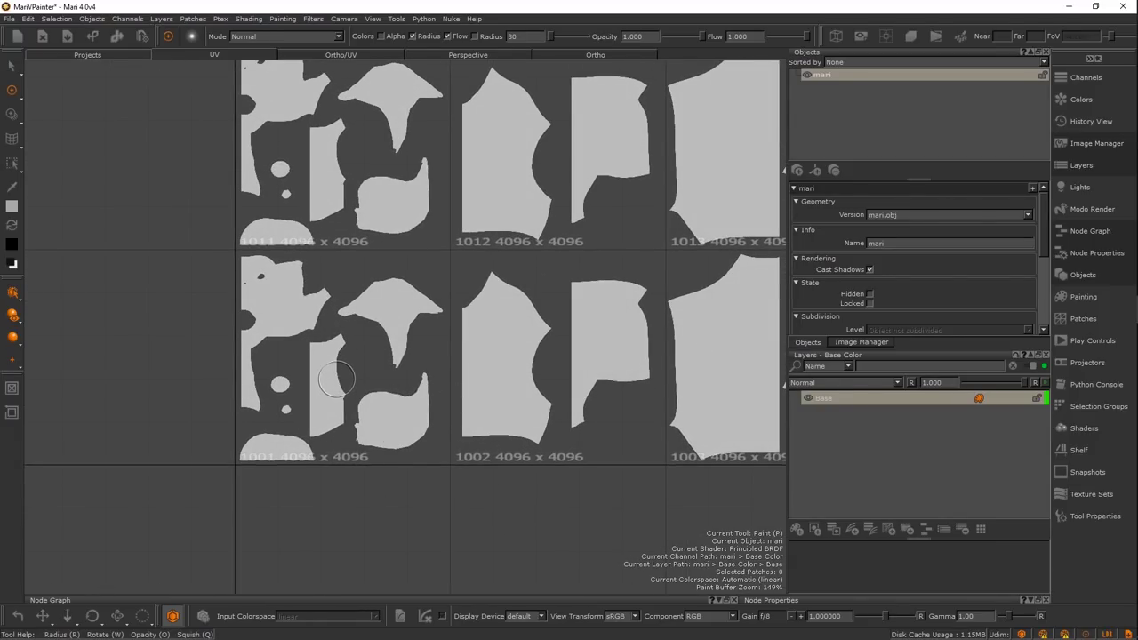
# Zoom in on the UV patches, then return to the 3D view zoomed on the goblin's head
pyautogui.keyDown('alt'); pyautogui.moveTo(265, 324); pyautogui.dragTo(396, 300, button='right'); pyautogui.keyUp('alt')
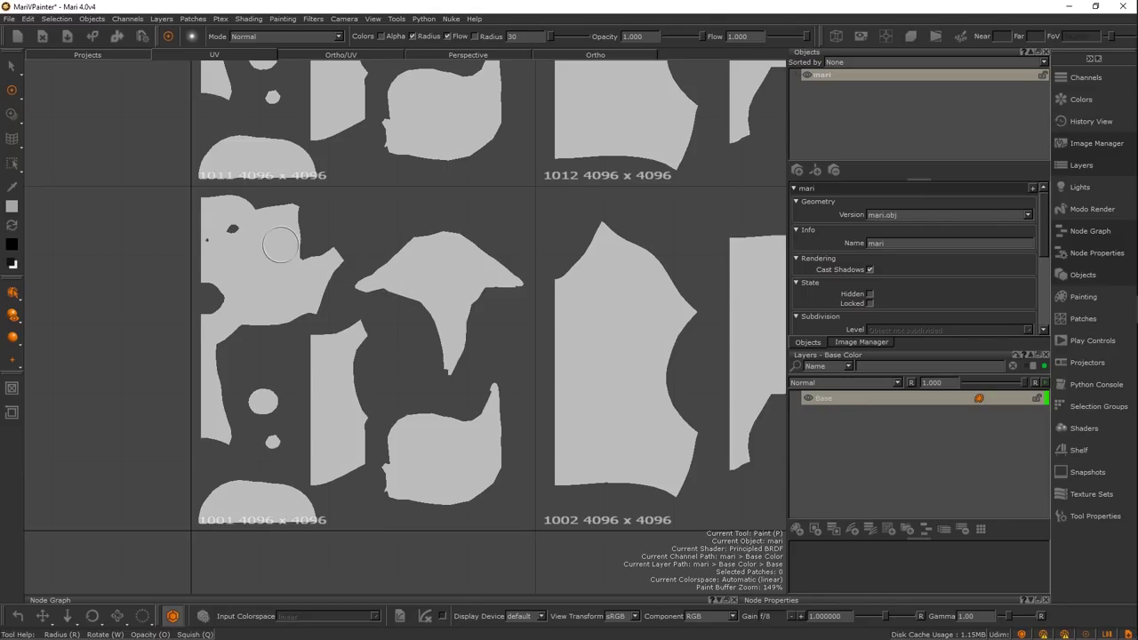
pyautogui.click(603, 56)
pyautogui.moveTo(443, 189)
pyautogui.keyDown('alt'); pyautogui.mouseDown(button='right')
pyautogui.moveTo(430, 192)
pyautogui.moveTo(557, 272)
pyautogui.moveTo(508, 483)
pyautogui.moveTo(487, 247)
pyautogui.moveTo(449, 242)
pyautogui.mouseUp(button='right'); pyautogui.keyUp('alt')
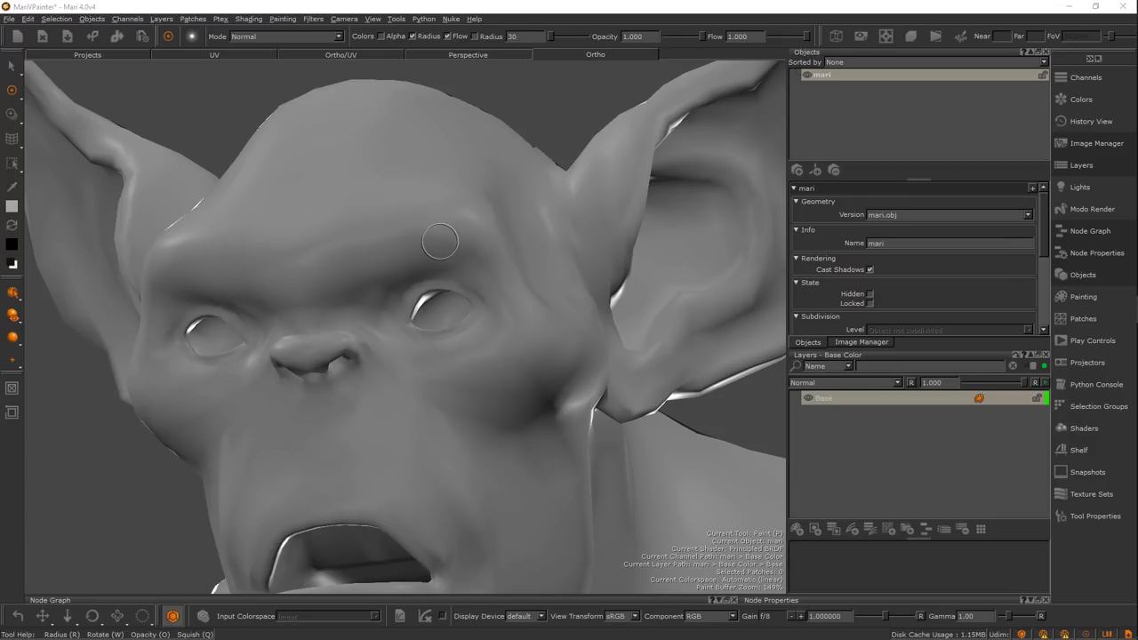
# Show Substance Painter's flattened 2D UV layout and compare it against Mari's UV patches
pyautogui.hotkey('alt', 'Tab')
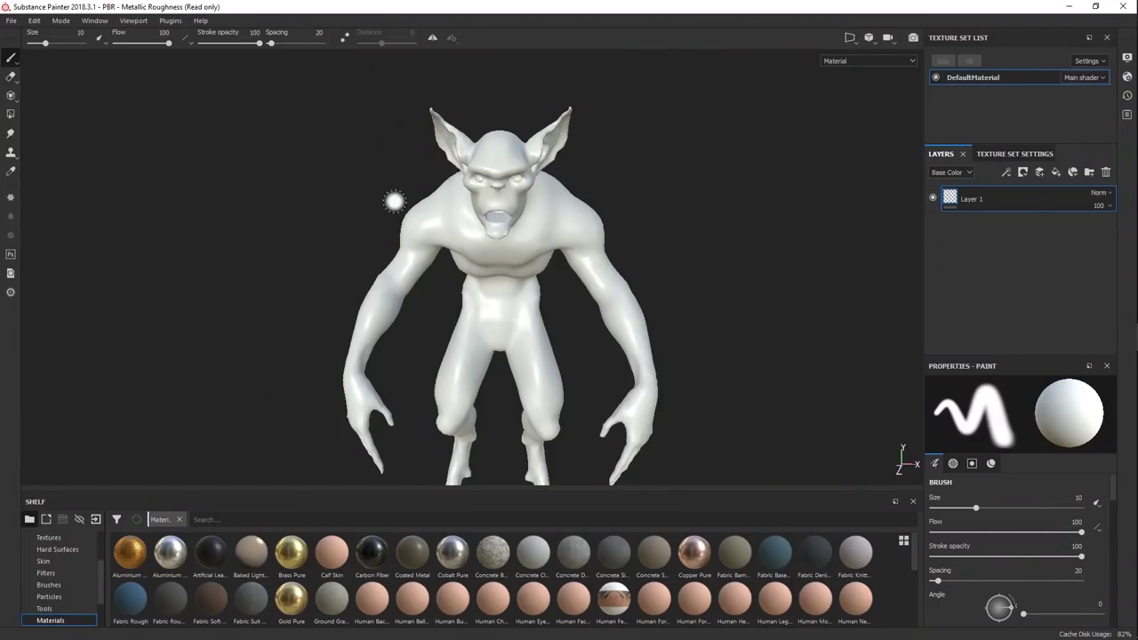
pyautogui.press('F3')
pyautogui.scroll(-2, 582, 285)
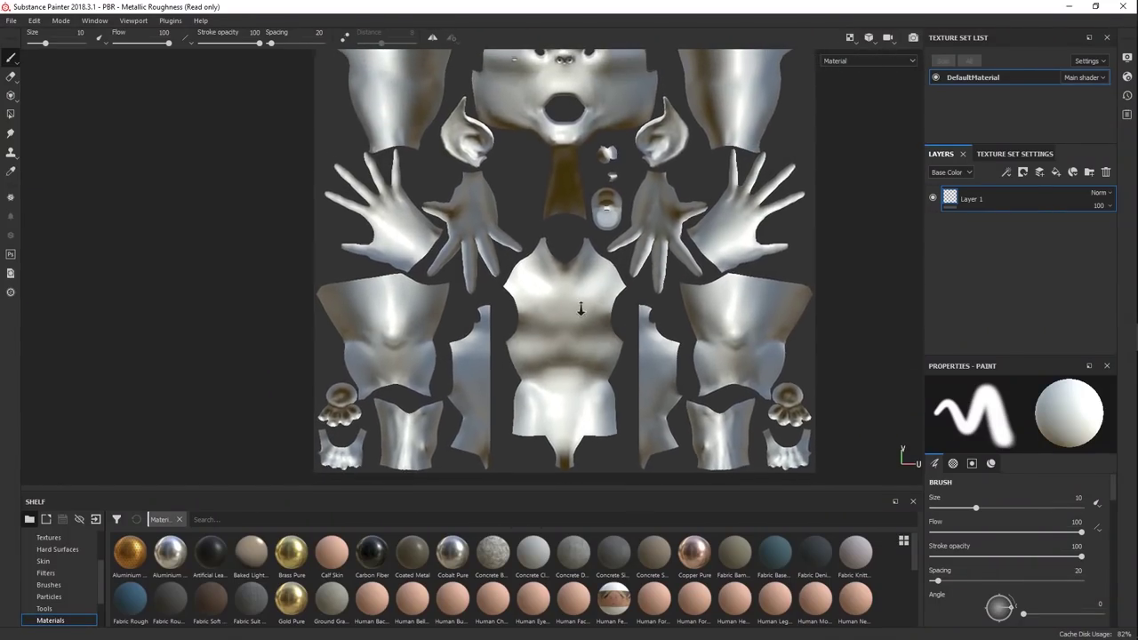
pyautogui.moveTo(579, 299)
pyautogui.keyDown('alt'); pyautogui.mouseDown(button='middle')
pyautogui.moveTo(566, 336)
pyautogui.moveTo(583, 301)
pyautogui.mouseUp(button='middle'); pyautogui.keyUp('alt')
pyautogui.scroll(-1, 558, 269)
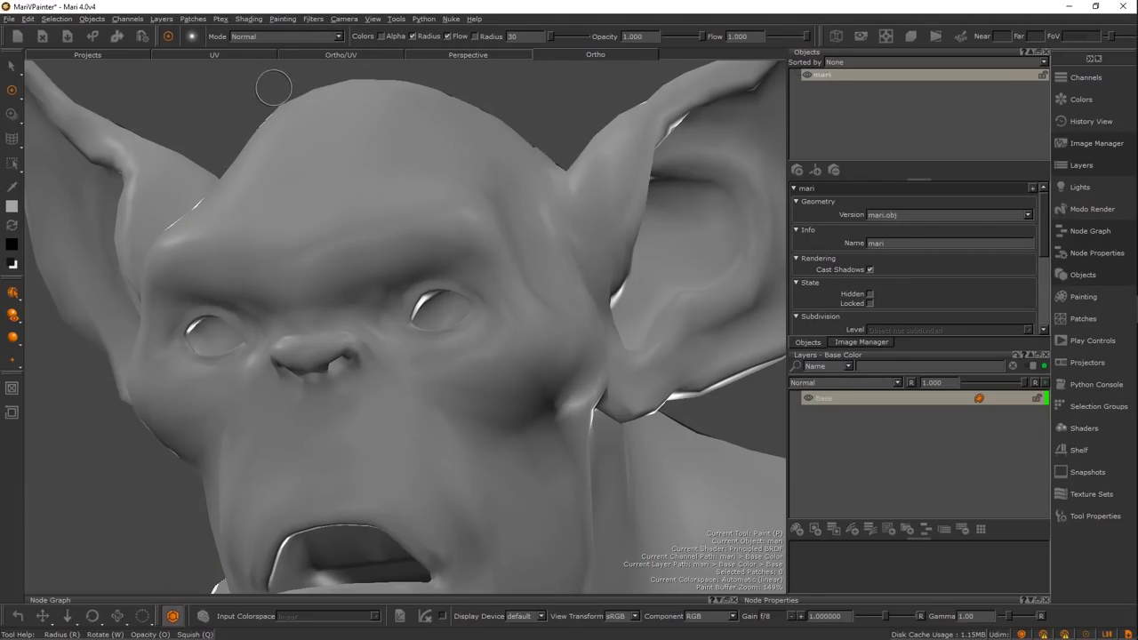
pyautogui.click(237, 55)
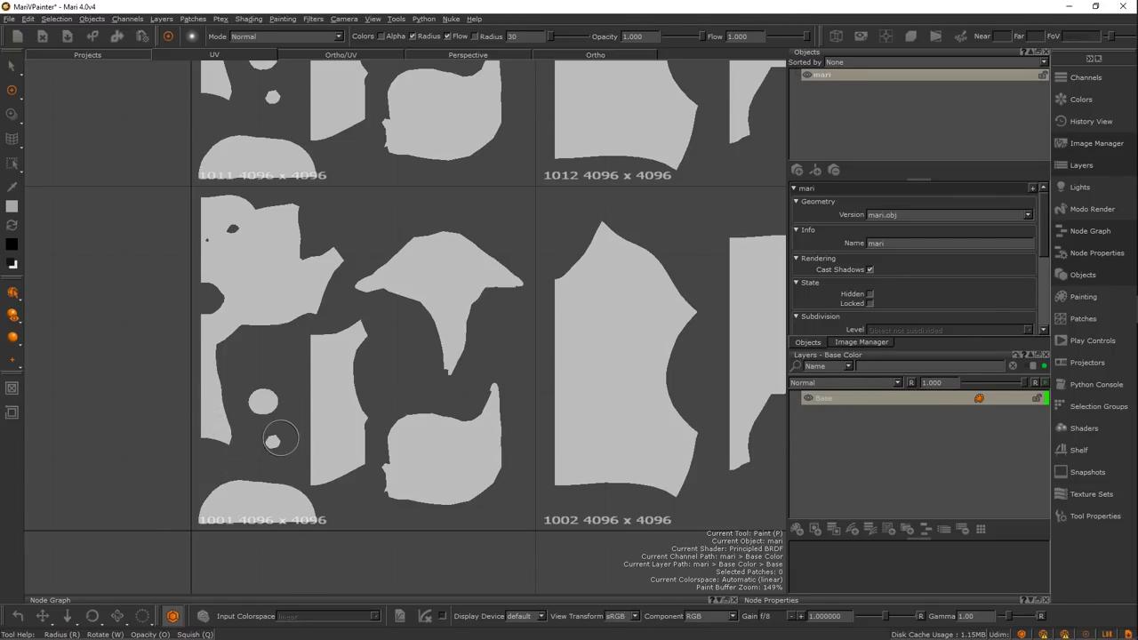
pyautogui.hotkey('alt', 'Tab')
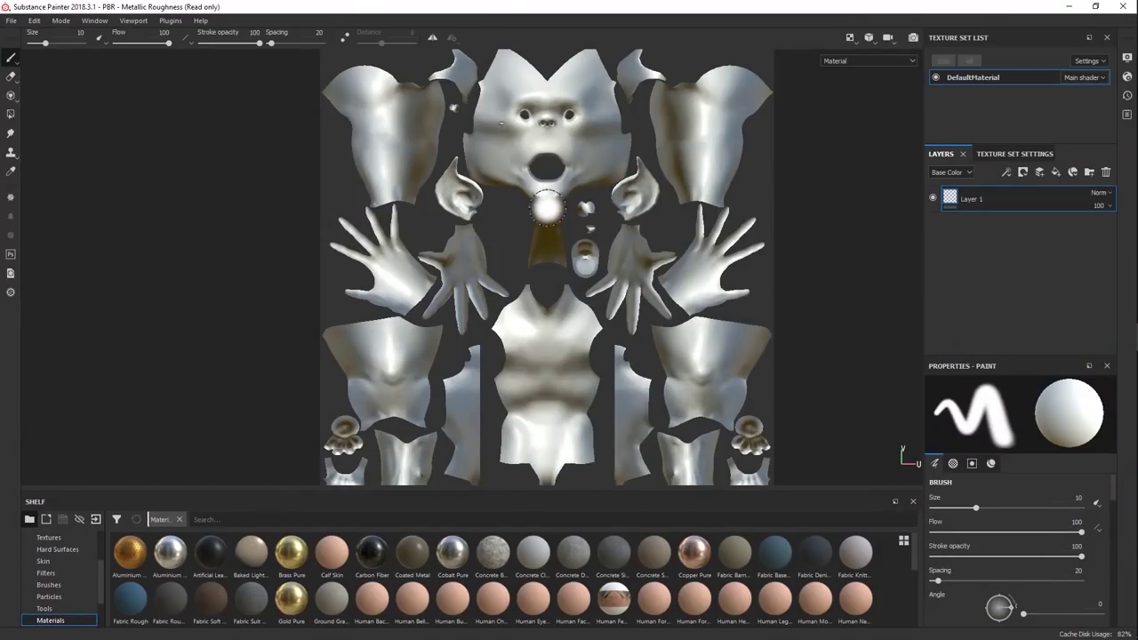
# Rotate the environment light across the goblin's unwrapped UV islands in the 2D view
pyautogui.keyDown('shift'); pyautogui.moveTo(589, 217); pyautogui.dragTo(580, 220, button='right'); pyautogui.keyUp('shift')
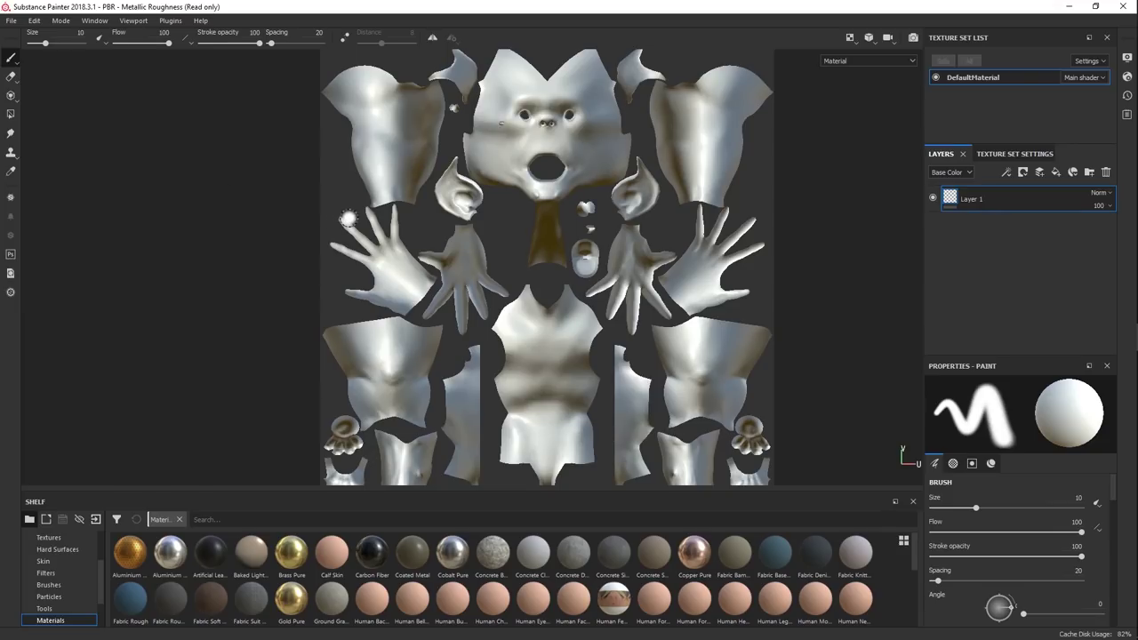
# In the 3D view, paint a white test stroke from the upper arm down the torso, then return to Mari
pyautogui.press('F2')
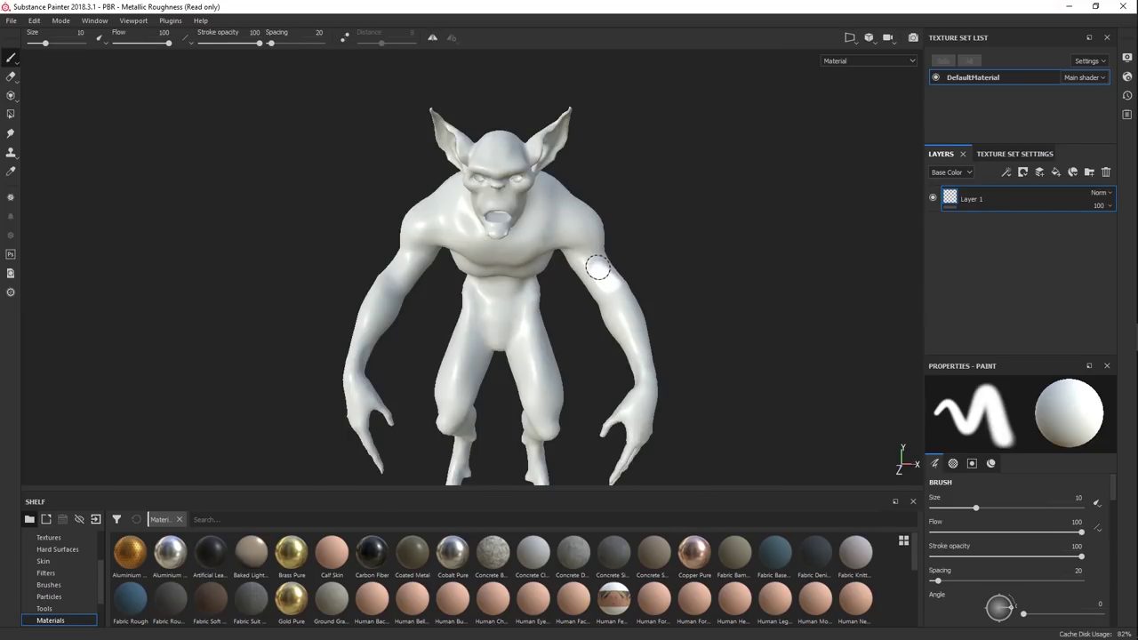
pyautogui.moveTo(598, 268)
pyautogui.mouseDown()
pyautogui.moveTo(568, 234)
pyautogui.moveTo(512, 247)
pyautogui.moveTo(454, 414)
pyautogui.mouseUp()
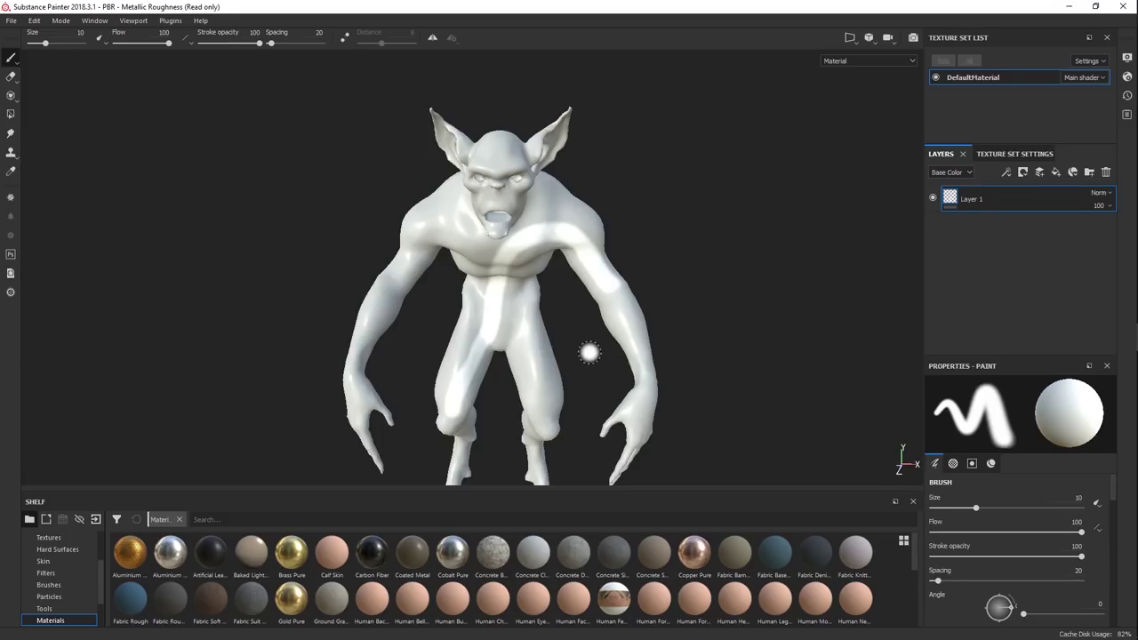
pyautogui.hotkey('alt', 'Tab')
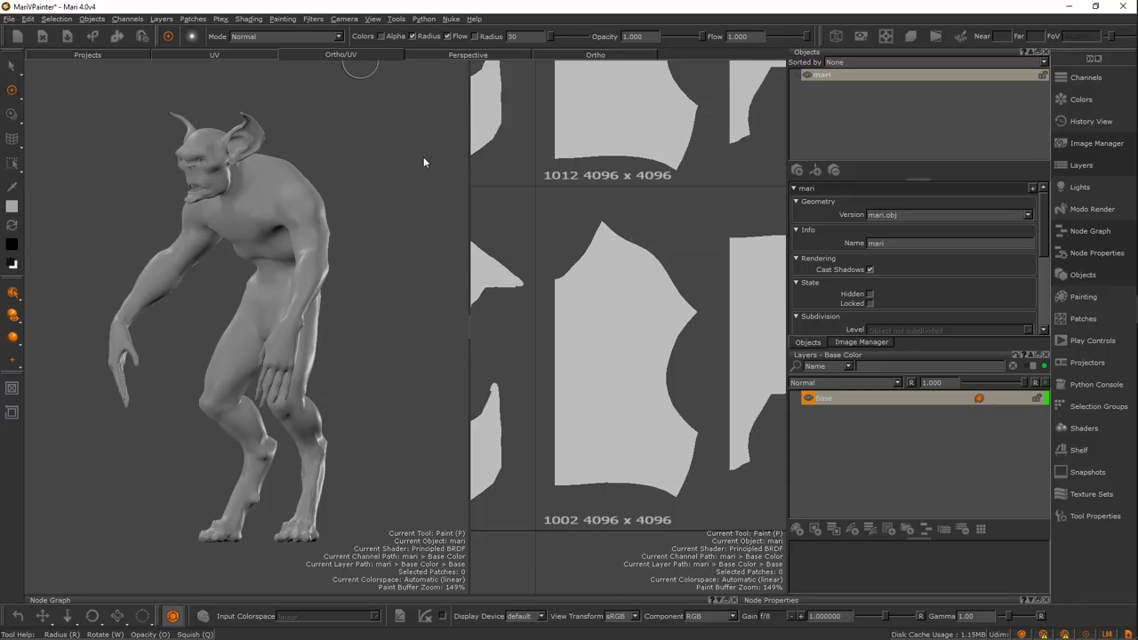
# Select the goblin's upper-arm patch, orbit to a front view, then clear the selection
pyautogui.press('s')
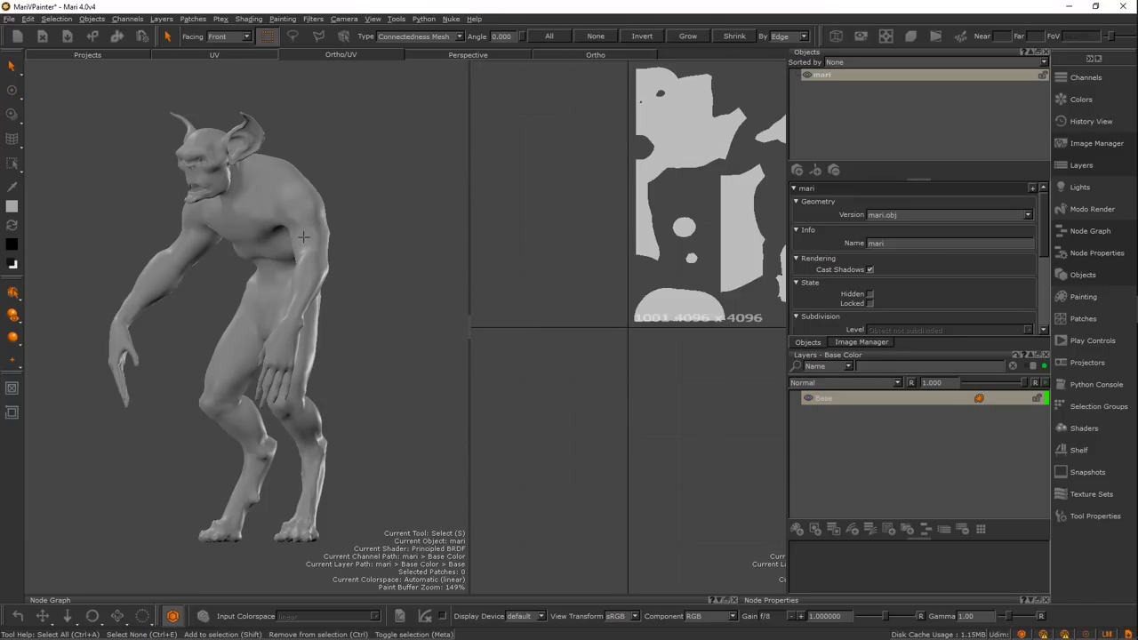
pyautogui.click(304, 236)
pyautogui.keyDown('alt'); pyautogui.moveTo(281, 275); pyautogui.dragTo(337, 281); pyautogui.keyUp('alt')
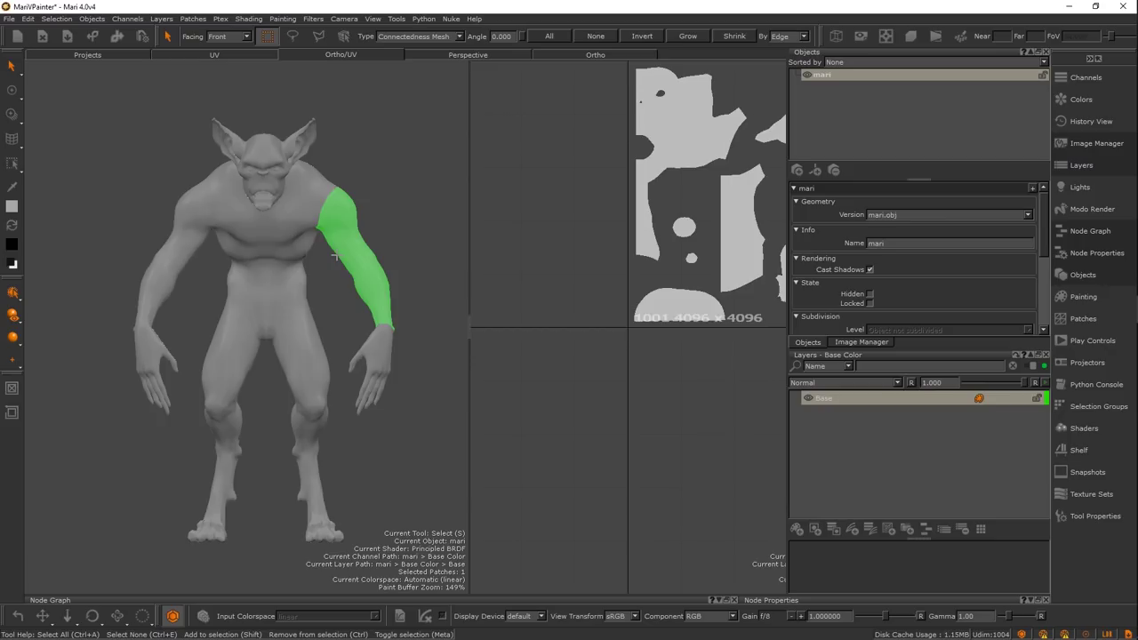
pyautogui.click(406, 209)
# Paint test strokes on the arm, undo them, and reselect then deselect the right arm patch
pyautogui.press('p')
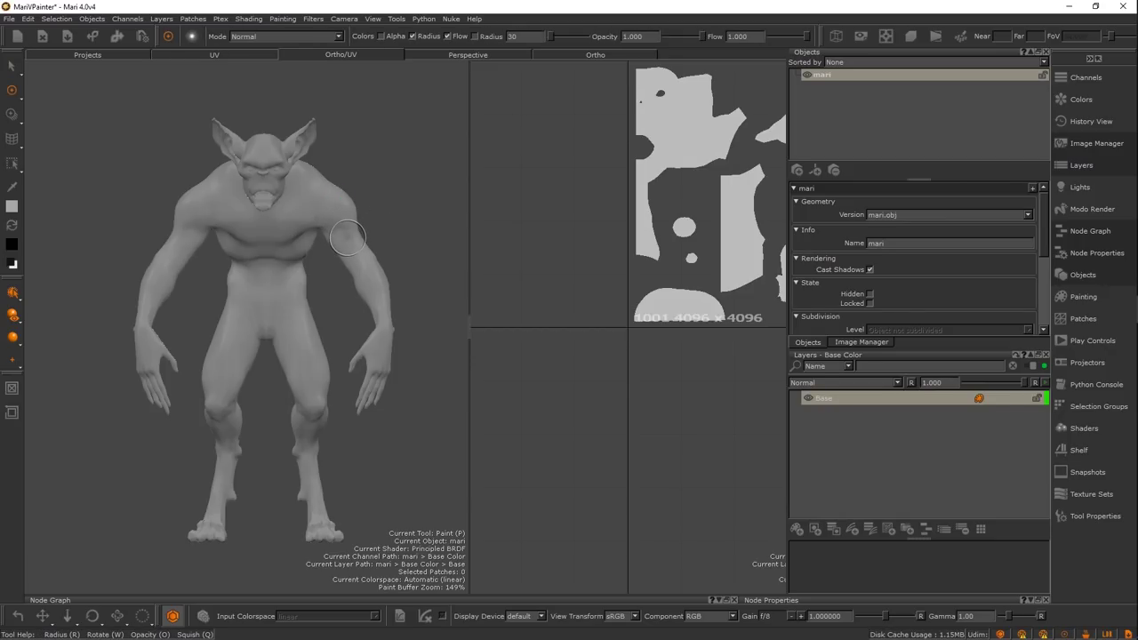
pyautogui.moveTo(347, 237)
pyautogui.mouseDown()
pyautogui.moveTo(306, 200)
pyautogui.moveTo(338, 254)
pyautogui.mouseUp()
pyautogui.hotkey('ctrl', 'z')
pyautogui.press('z')
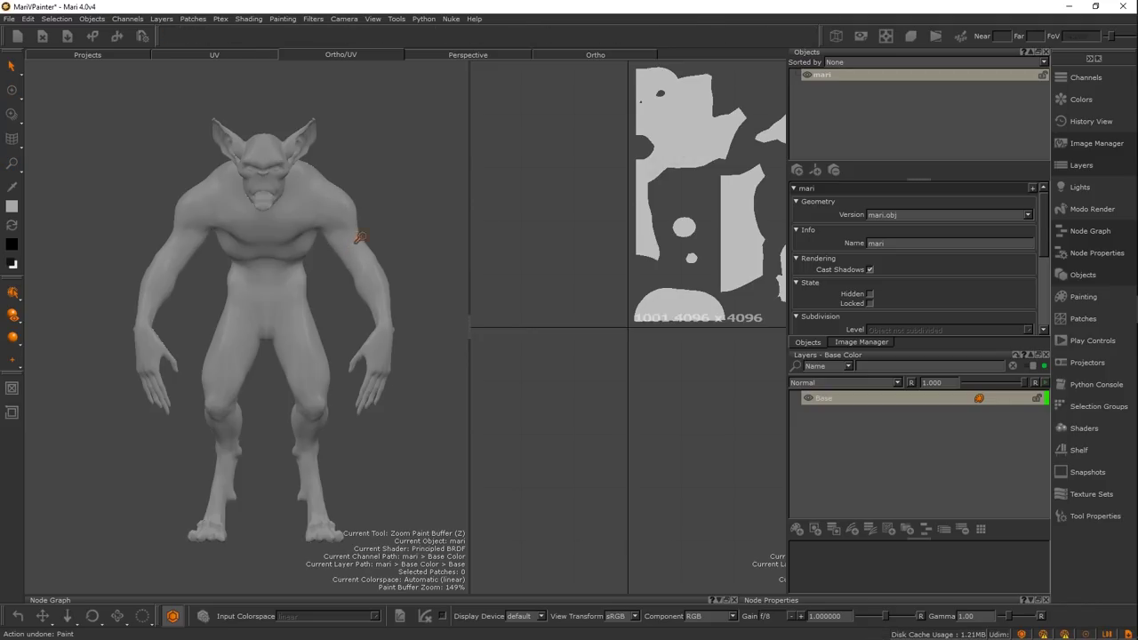
pyautogui.press('s')
pyautogui.click(351, 263)
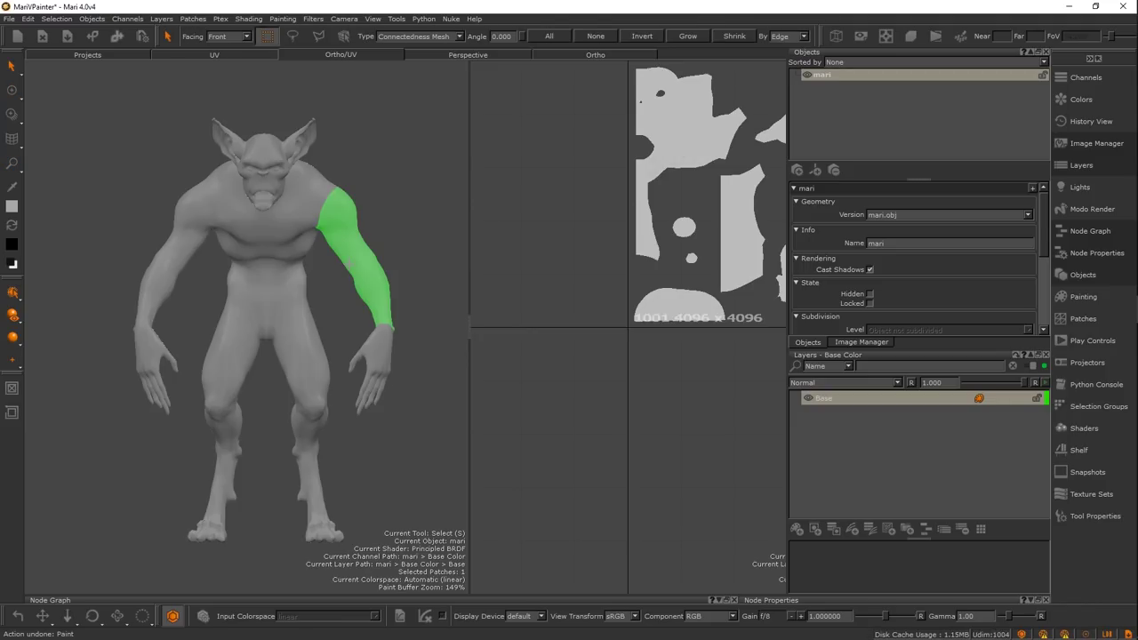
pyautogui.click(391, 229)
pyautogui.press('p')
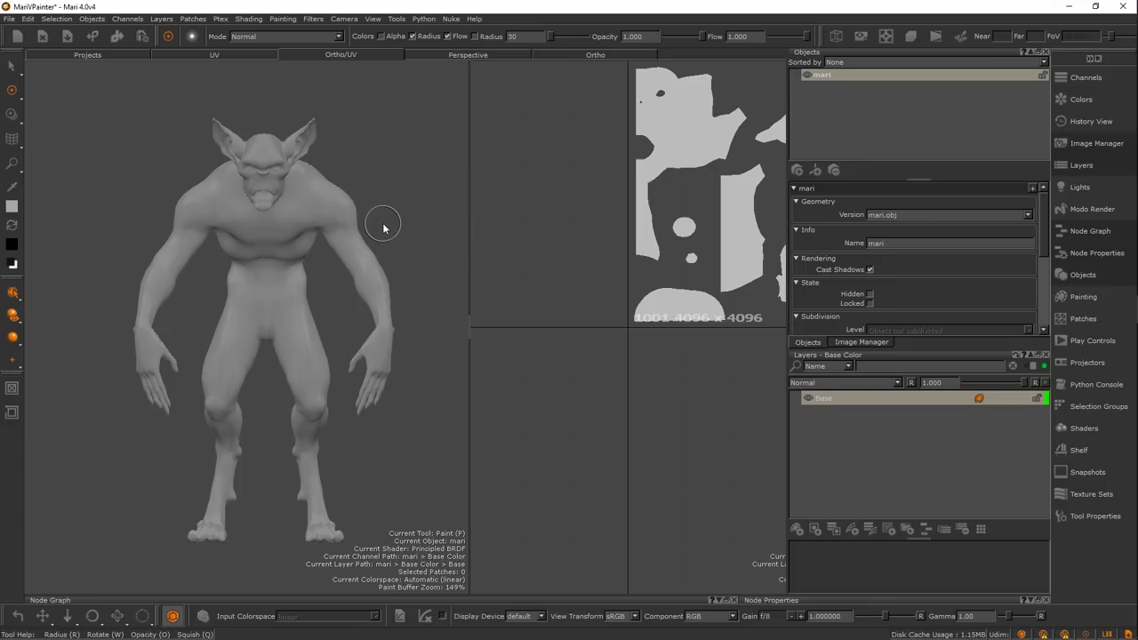
# Pick a pink colour, paint the goblin's shoulder and upper arm, and bake it onto the Base layer
pyautogui.press('j')
pyautogui.click(423, 301)
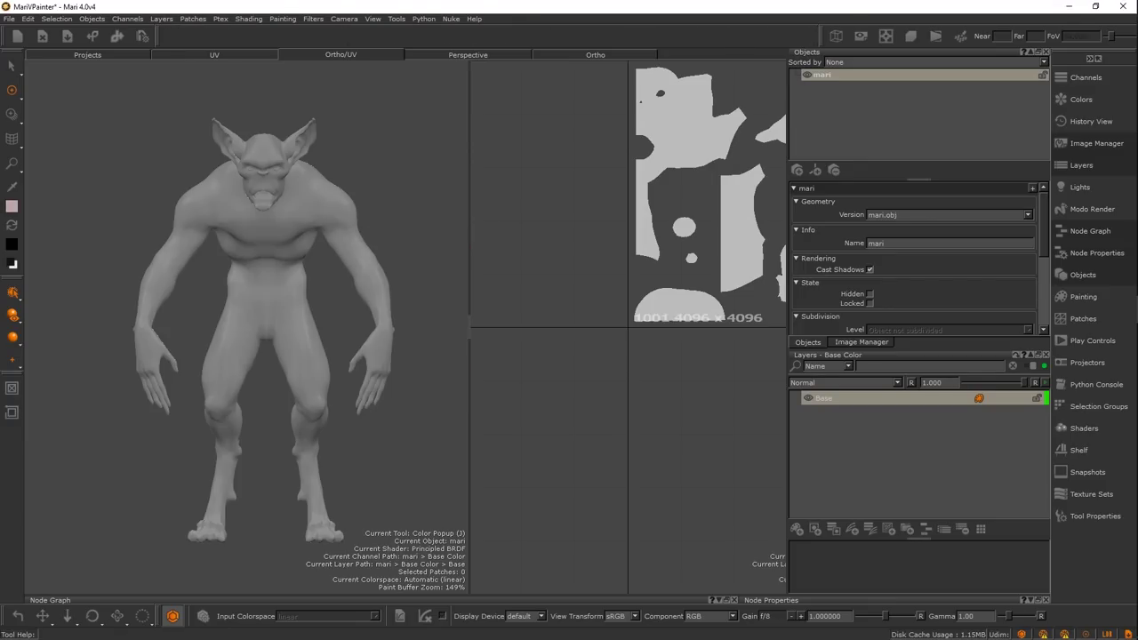
pyautogui.moveTo(354, 256)
pyautogui.mouseDown()
pyautogui.moveTo(325, 207)
pyautogui.moveTo(358, 246)
pyautogui.moveTo(315, 189)
pyautogui.moveTo(348, 269)
pyautogui.mouseUp()
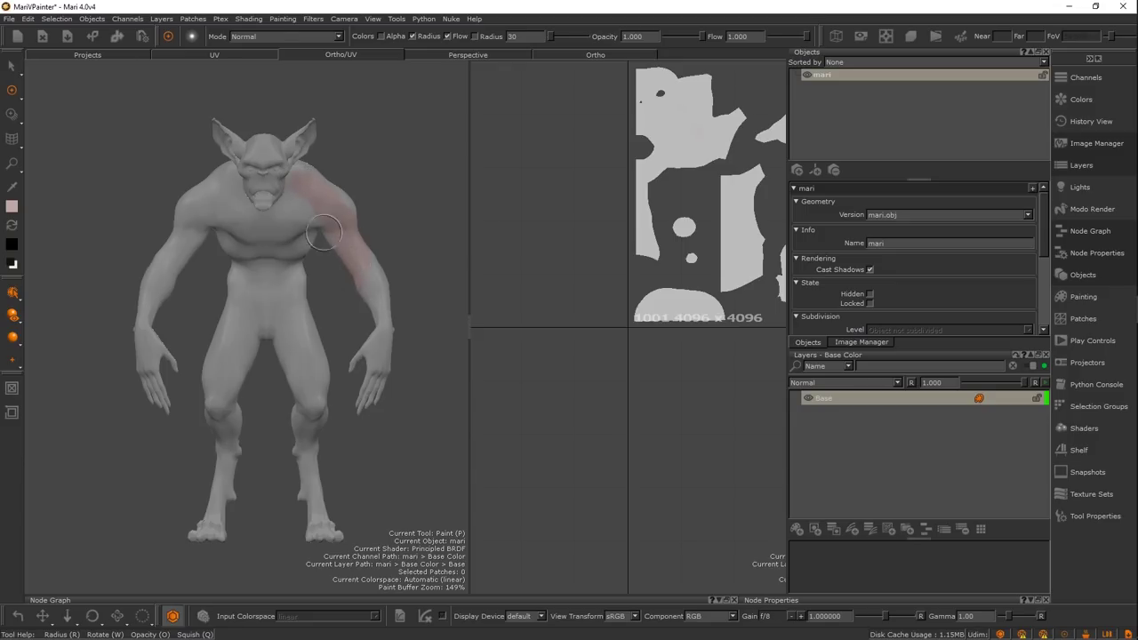
pyautogui.press('b')
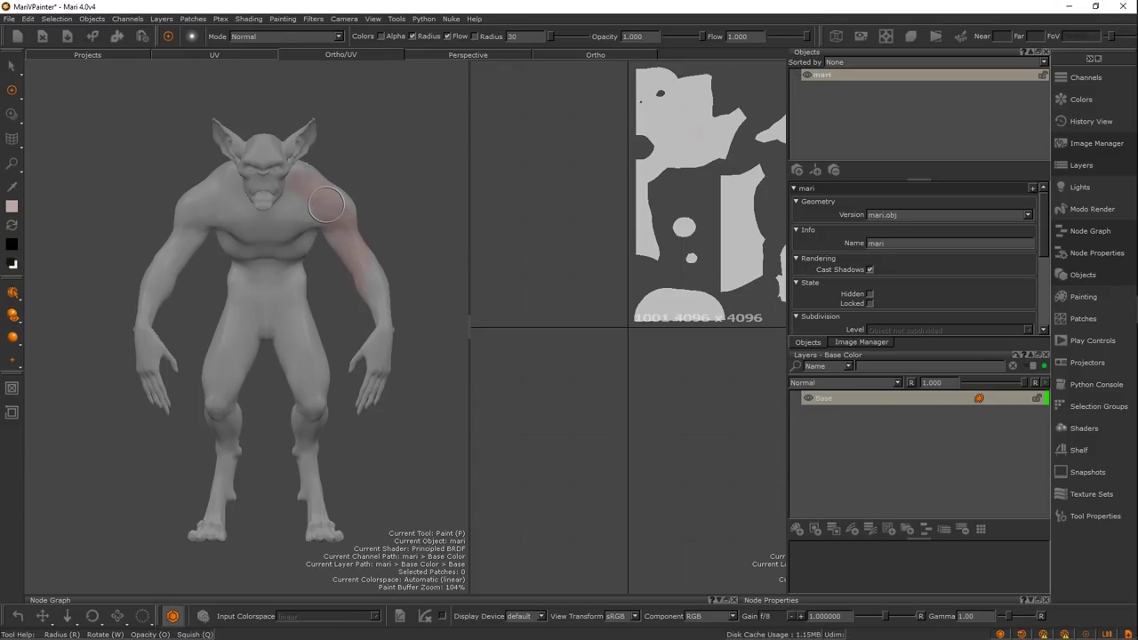
# Zoom in, tilt the view, and brush a reddish patch across the chest
pyautogui.scroll(5, 274, 216)
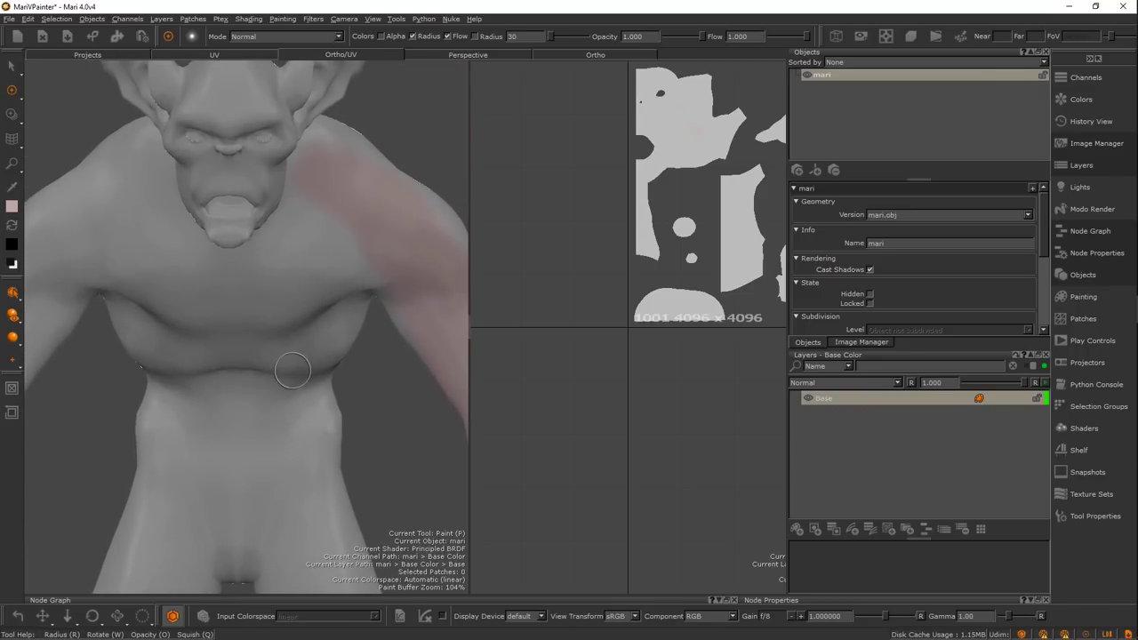
pyautogui.moveTo(292, 370); pyautogui.dragTo(287, 347, button='middle')
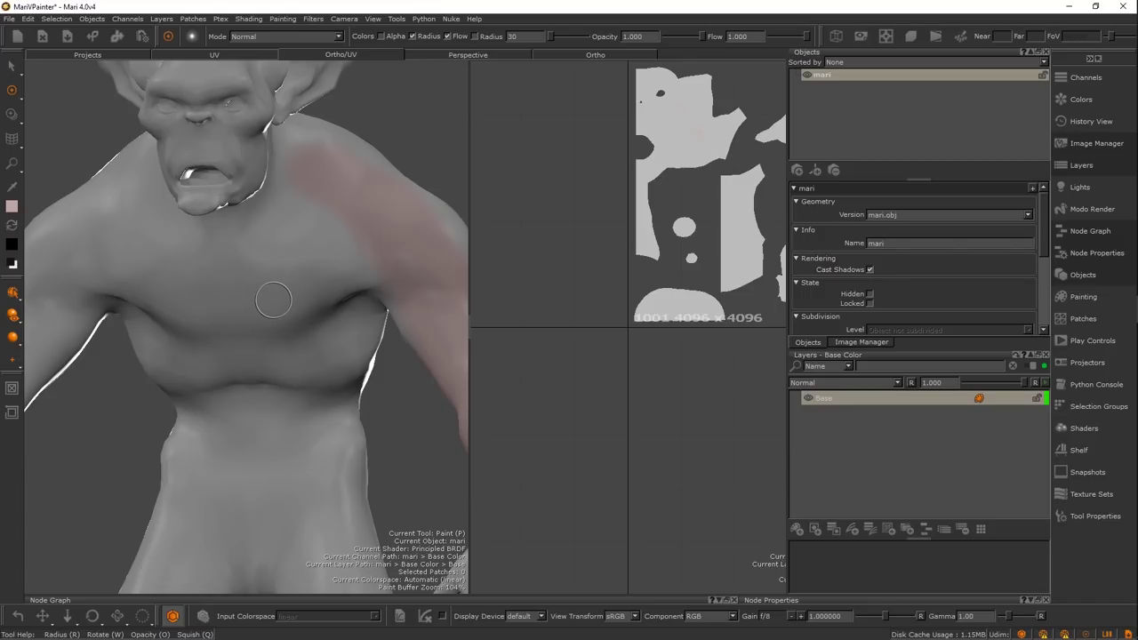
pyautogui.moveTo(273, 300)
pyautogui.mouseDown()
pyautogui.moveTo(216, 294)
pyautogui.moveTo(303, 259)
pyautogui.moveTo(246, 306)
pyautogui.mouseUp()
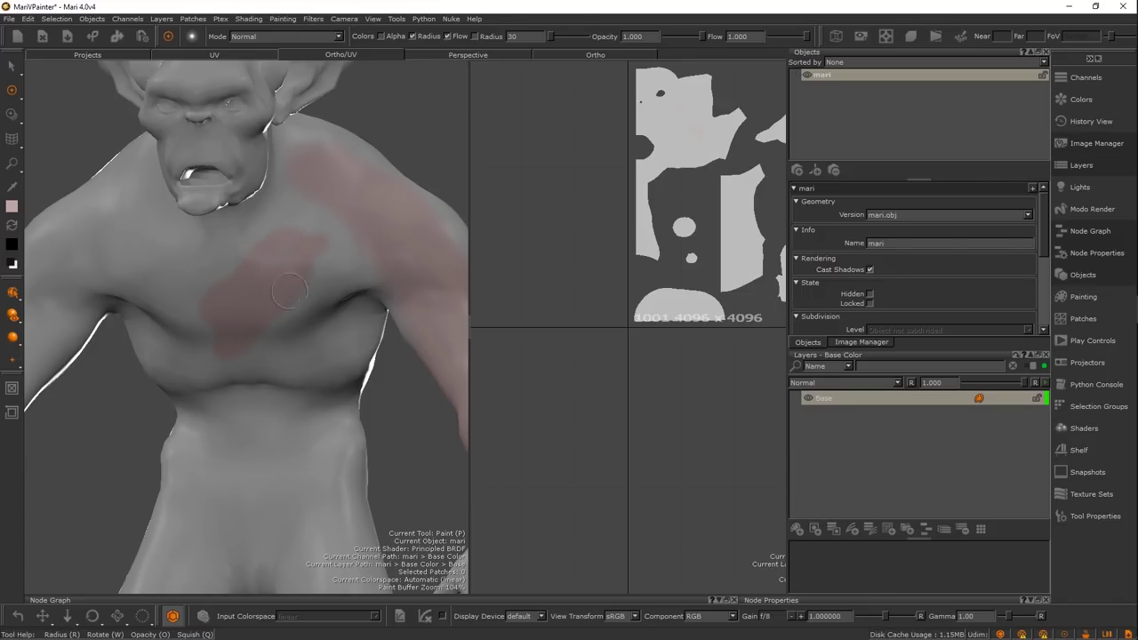
# Warp the red chest paint over a torso-wide area, pulling the cage's right side in and centre up-right
pyautogui.click(12, 138)
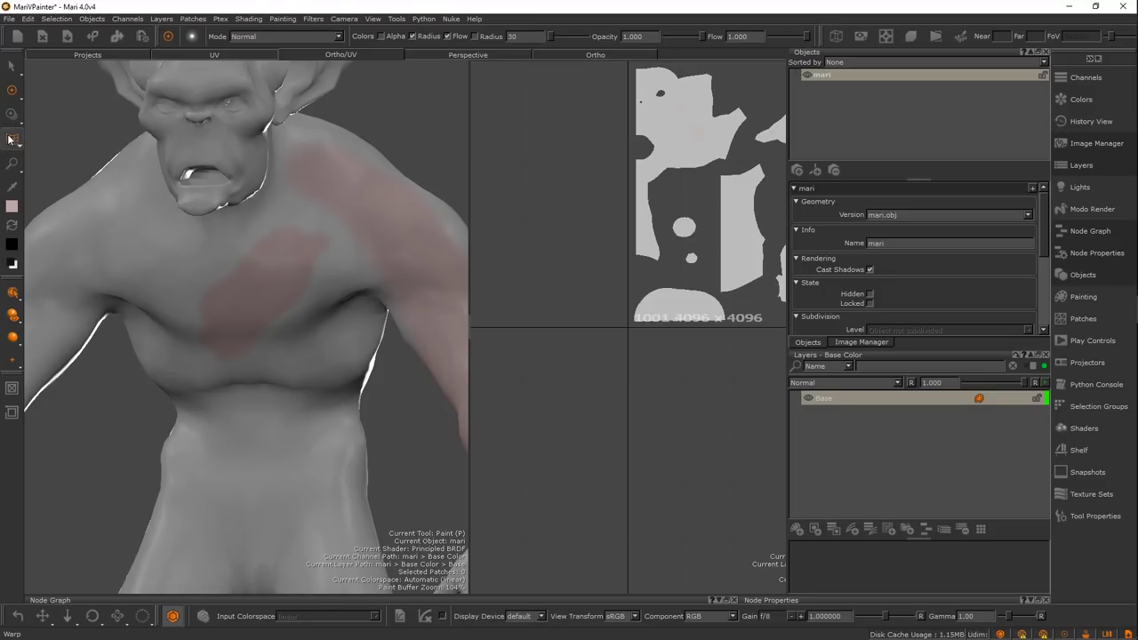
pyautogui.keyDown('shift'); pyautogui.moveTo(115, 171); pyautogui.dragTo(425, 418); pyautogui.keyUp('shift')
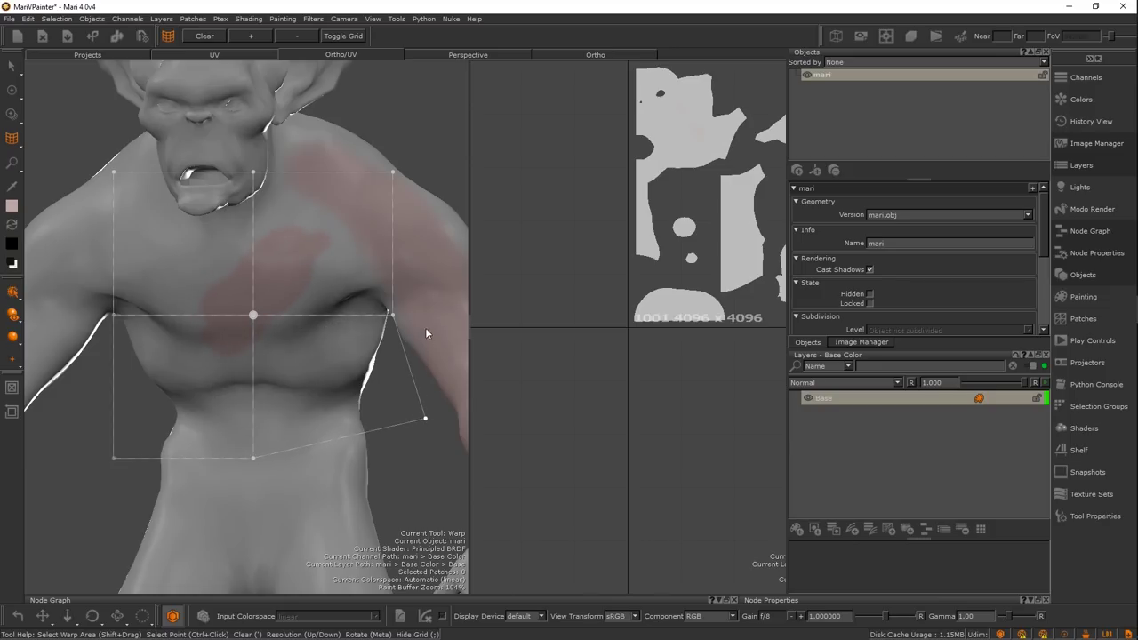
pyautogui.moveTo(392, 314); pyautogui.dragTo(309, 306)
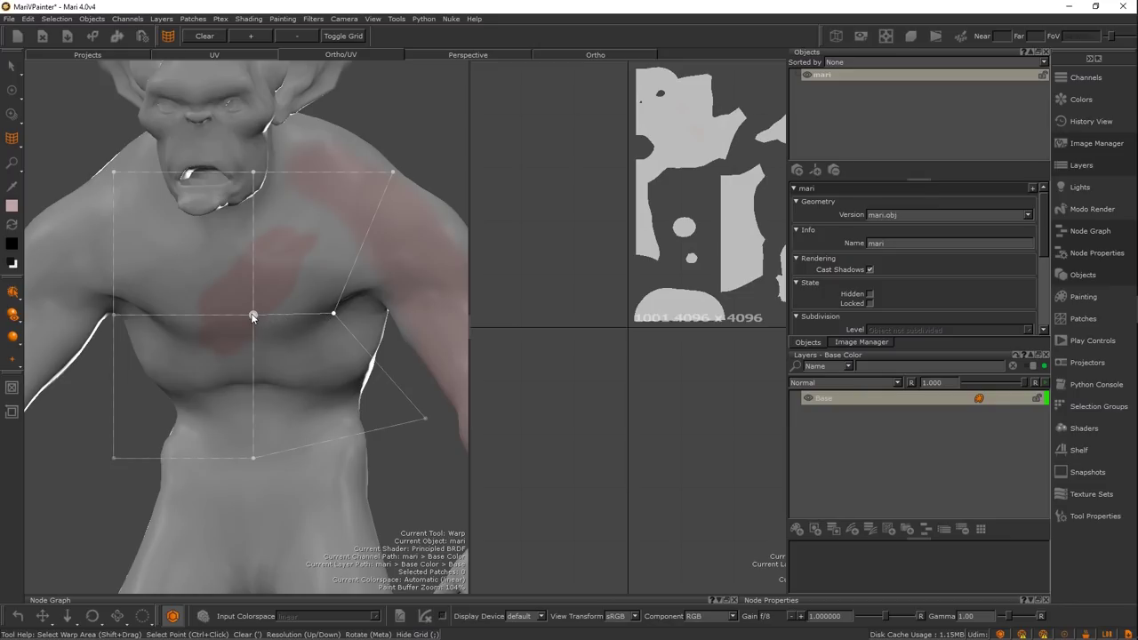
pyautogui.moveTo(253, 317)
pyautogui.mouseDown()
pyautogui.moveTo(260, 267)
pyautogui.moveTo(255, 311)
pyautogui.mouseUp()
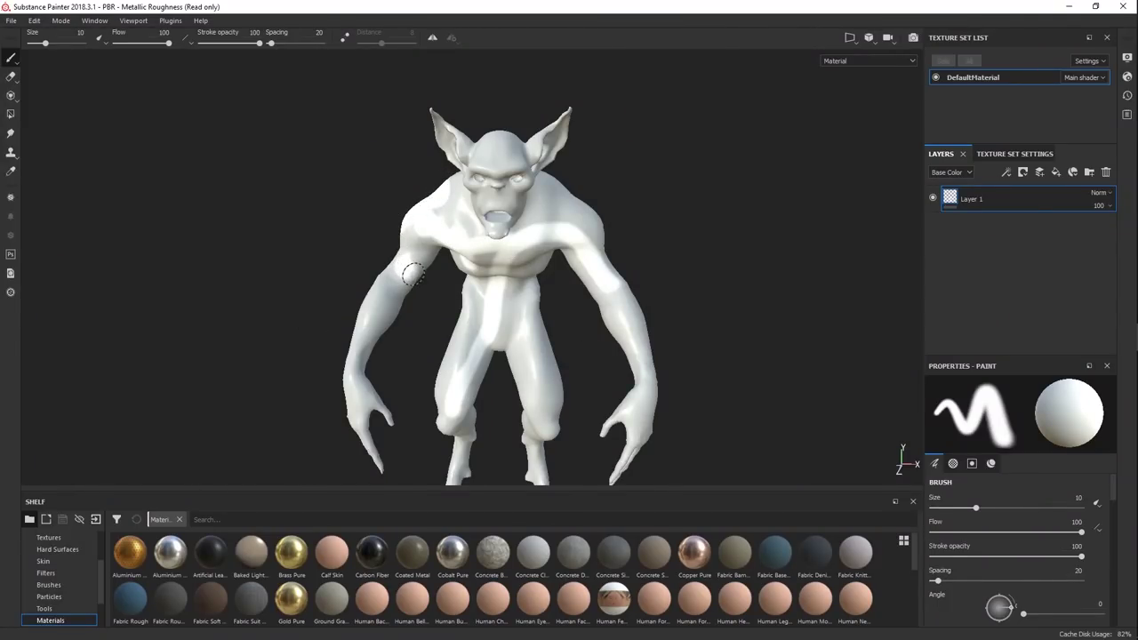
pyautogui.keyDown('alt'); pyautogui.moveTo(382, 297); pyautogui.dragTo(419, 307); pyautogui.keyUp('alt')
pyautogui.keyDown('alt'); pyautogui.moveTo(419, 307); pyautogui.dragTo(376, 322, button='right'); pyautogui.keyUp('alt')
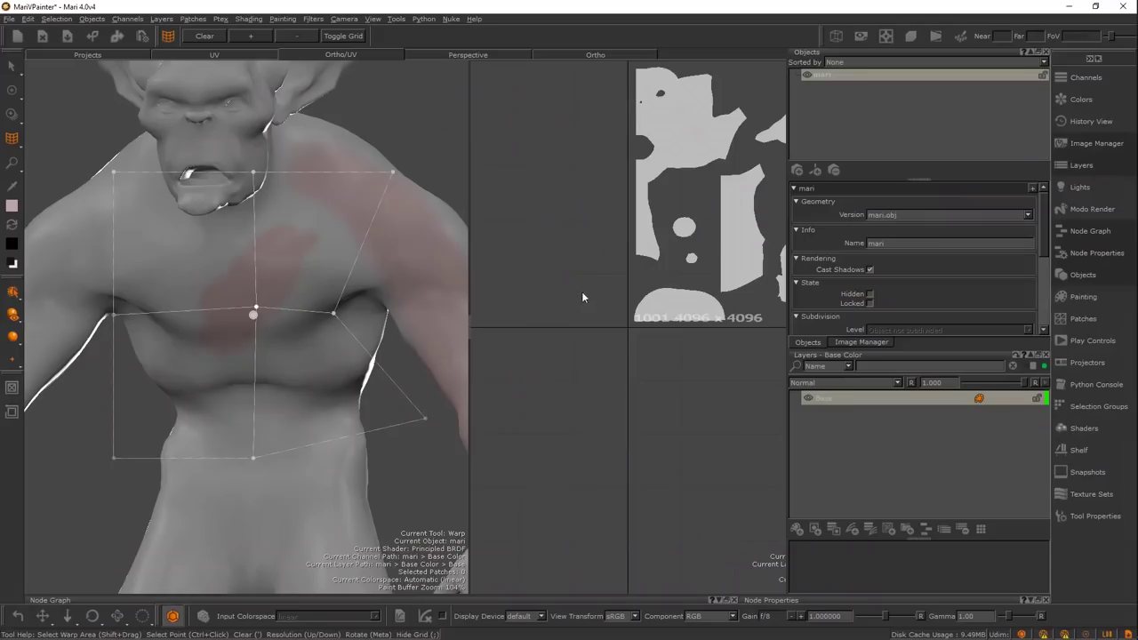
# Orbit to the painted shoulder, enable shaded lighting, and paint a pink stroke along the arm's edge
pyautogui.moveTo(379, 293); pyautogui.dragTo(352, 328, button='middle')
pyautogui.scroll(10, 348, 314)
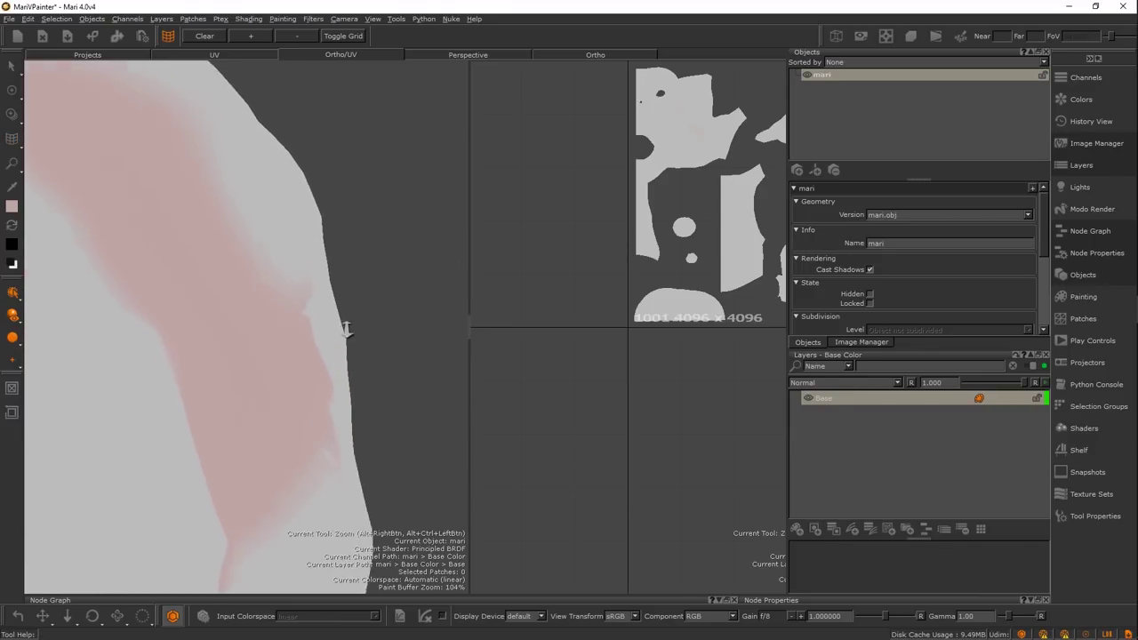
pyautogui.moveTo(311, 337)
pyautogui.keyDown('alt'); pyautogui.mouseDown()
pyautogui.moveTo(348, 310)
pyautogui.moveTo(364, 341)
pyautogui.moveTo(258, 424)
pyautogui.mouseUp(); pyautogui.keyUp('alt')
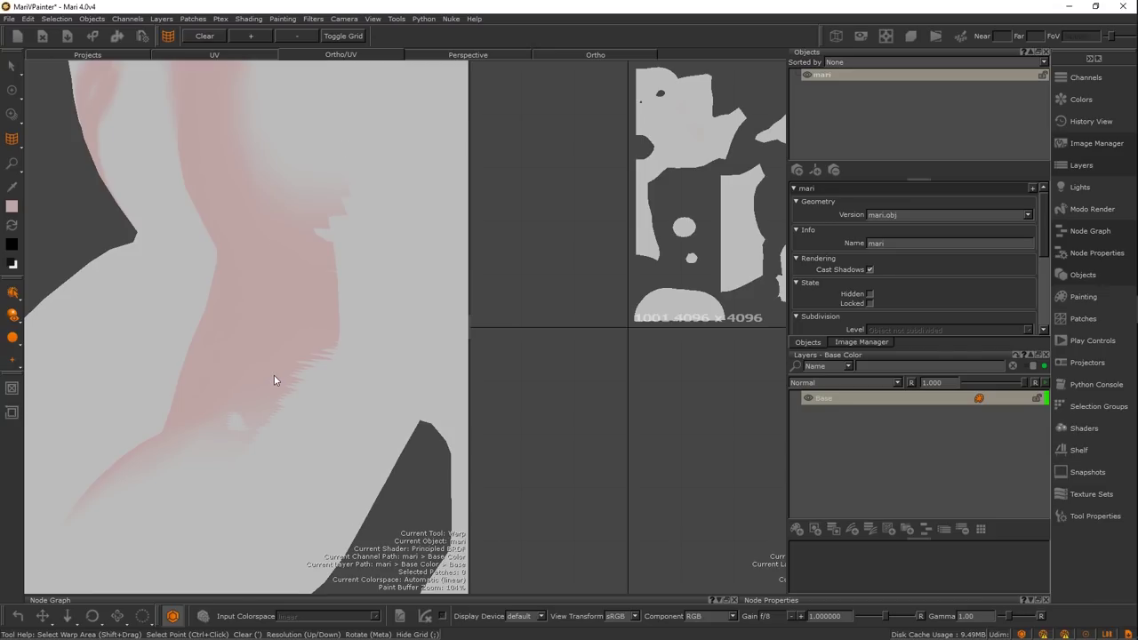
pyautogui.press('p')
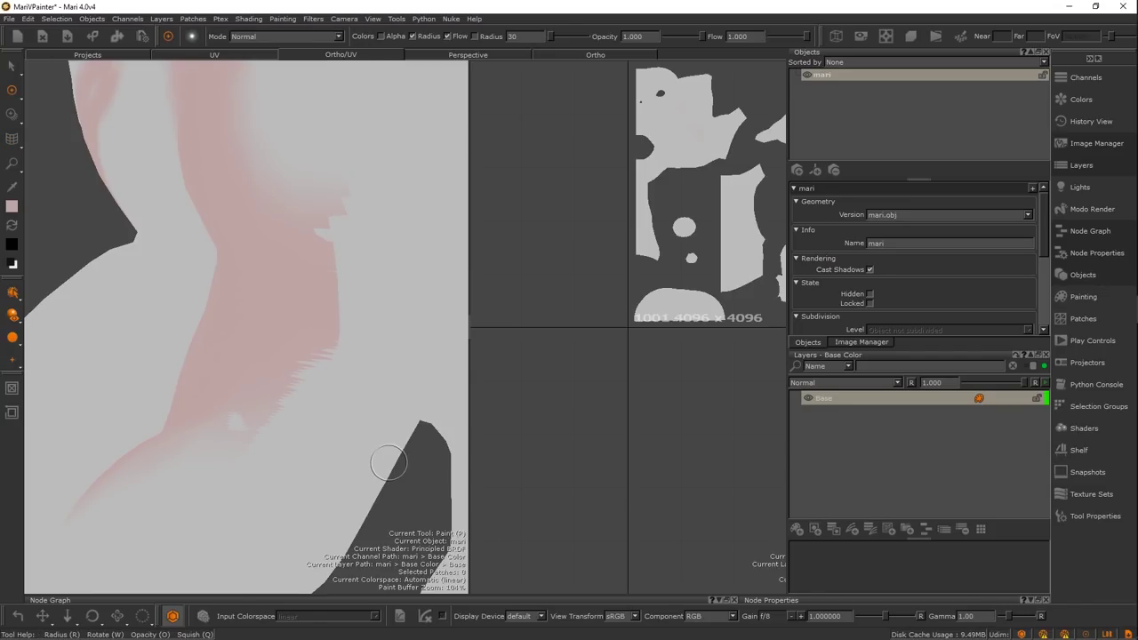
pyautogui.press('l')
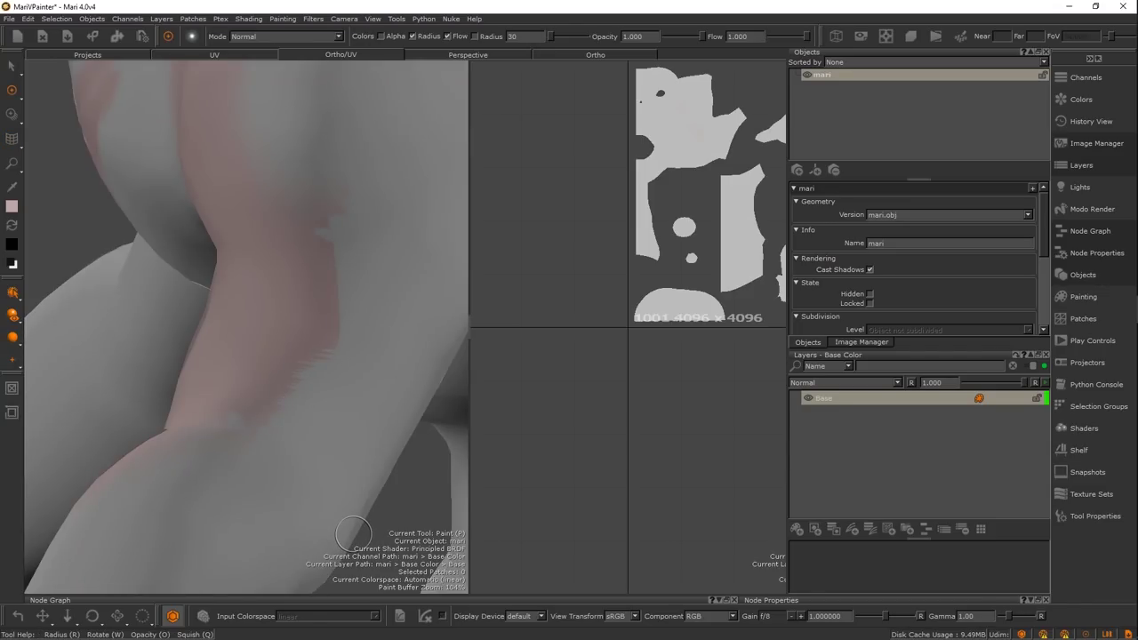
pyautogui.moveTo(353, 534)
pyautogui.mouseDown()
pyautogui.moveTo(400, 432)
pyautogui.moveTo(318, 543)
pyautogui.moveTo(405, 447)
pyautogui.moveTo(335, 554)
pyautogui.moveTo(397, 438)
pyautogui.moveTo(361, 383)
pyautogui.moveTo(303, 364)
pyautogui.moveTo(317, 390)
pyautogui.moveTo(464, 466)
pyautogui.moveTo(418, 457)
pyautogui.mouseUp()
# Reframe the view on the torso, then close in on the upper arm to keep painting
pyautogui.moveTo(418, 457)
pyautogui.keyDown('alt'); pyautogui.mouseDown(button='right')
pyautogui.moveTo(276, 348)
pyautogui.moveTo(286, 354)
pyautogui.mouseUp(button='right'); pyautogui.keyUp('alt')
pyautogui.press('p')
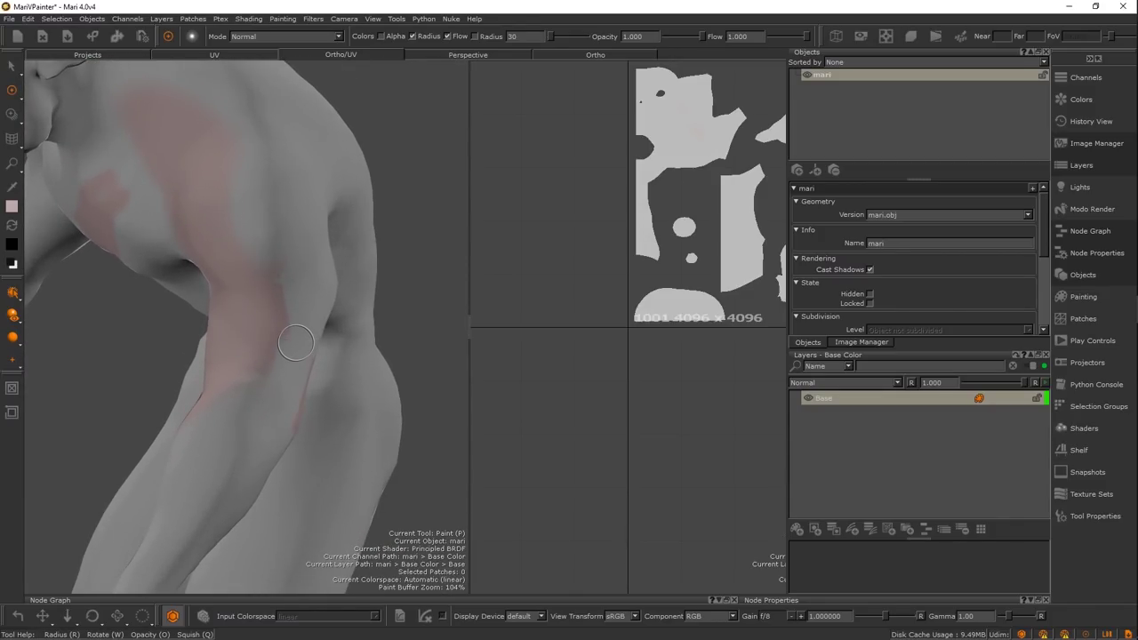
pyautogui.moveTo(262, 330)
pyautogui.keyDown('alt'); pyautogui.mouseDown()
pyautogui.moveTo(308, 335)
pyautogui.moveTo(210, 341)
pyautogui.mouseUp(); pyautogui.keyUp('alt')
pyautogui.moveTo(211, 340)
pyautogui.keyDown('alt'); pyautogui.mouseDown(button='right')
pyautogui.moveTo(334, 371)
pyautogui.moveTo(299, 359)
pyautogui.mouseUp(button='right'); pyautogui.keyUp('alt')
pyautogui.press('p')
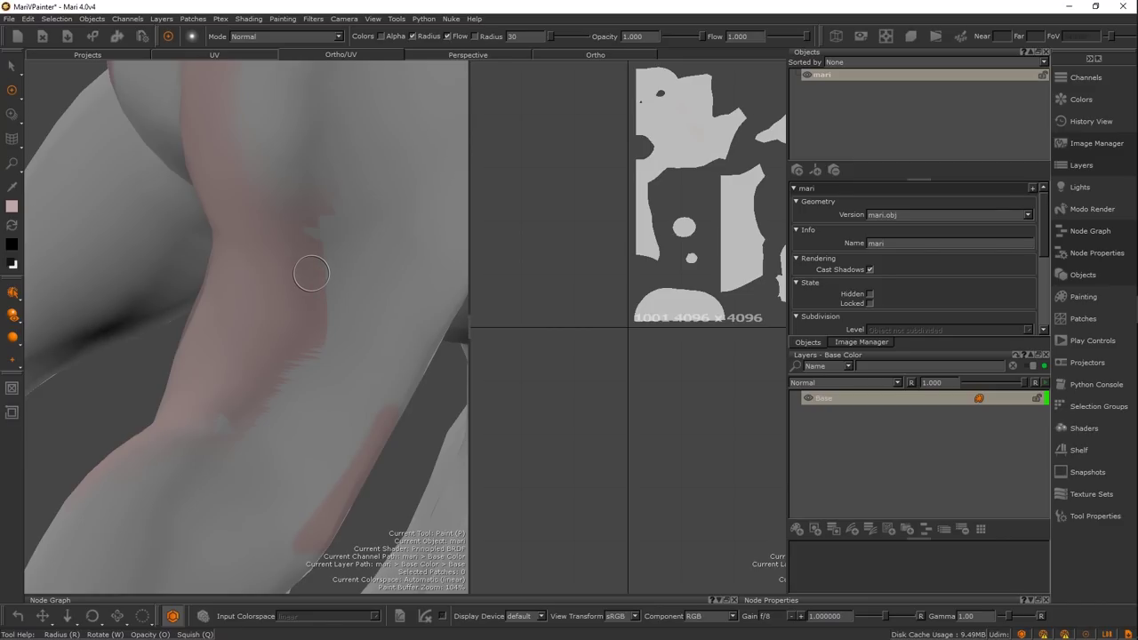
# Orbit the white goblin in Substance Painter through a front view until it faces left
pyautogui.hotkey('alt', 'Tab')
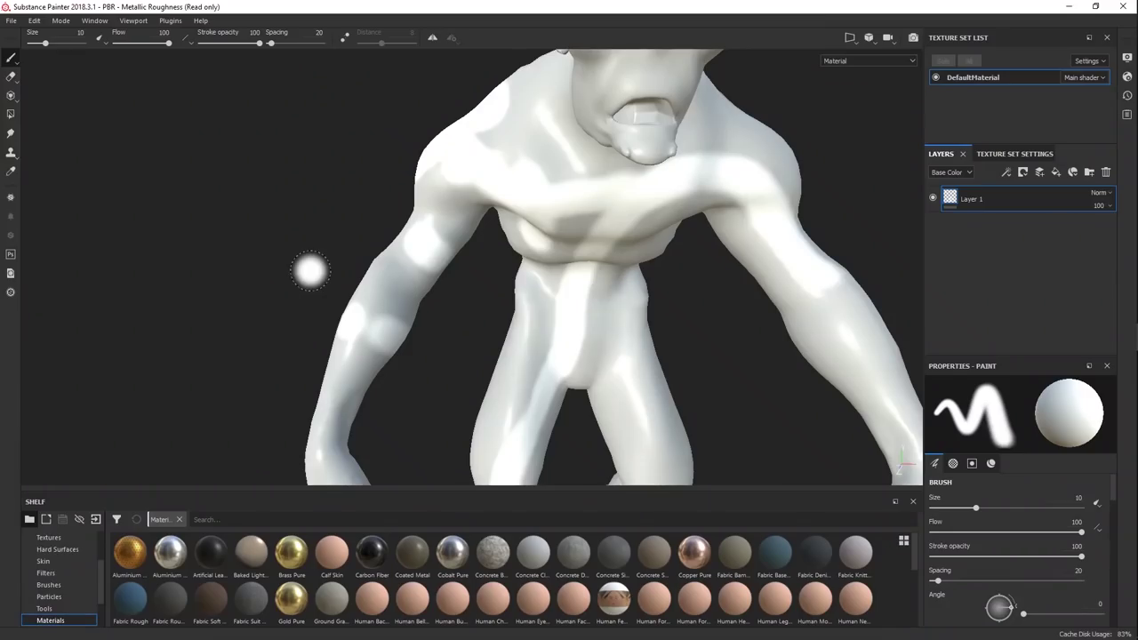
pyautogui.keyDown('alt'); pyautogui.moveTo(503, 300); pyautogui.dragTo(617, 297); pyautogui.keyUp('alt')
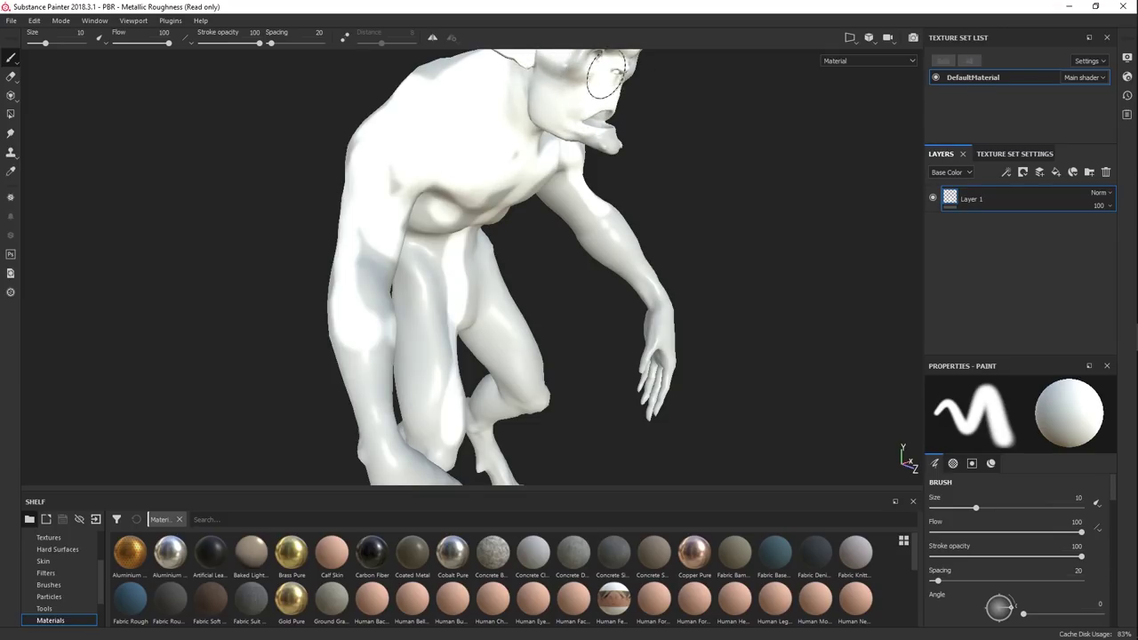
pyautogui.moveTo(499, 341)
pyautogui.keyDown('alt'); pyautogui.mouseDown()
pyautogui.moveTo(501, 329)
pyautogui.moveTo(404, 318)
pyautogui.mouseUp(); pyautogui.keyUp('alt')
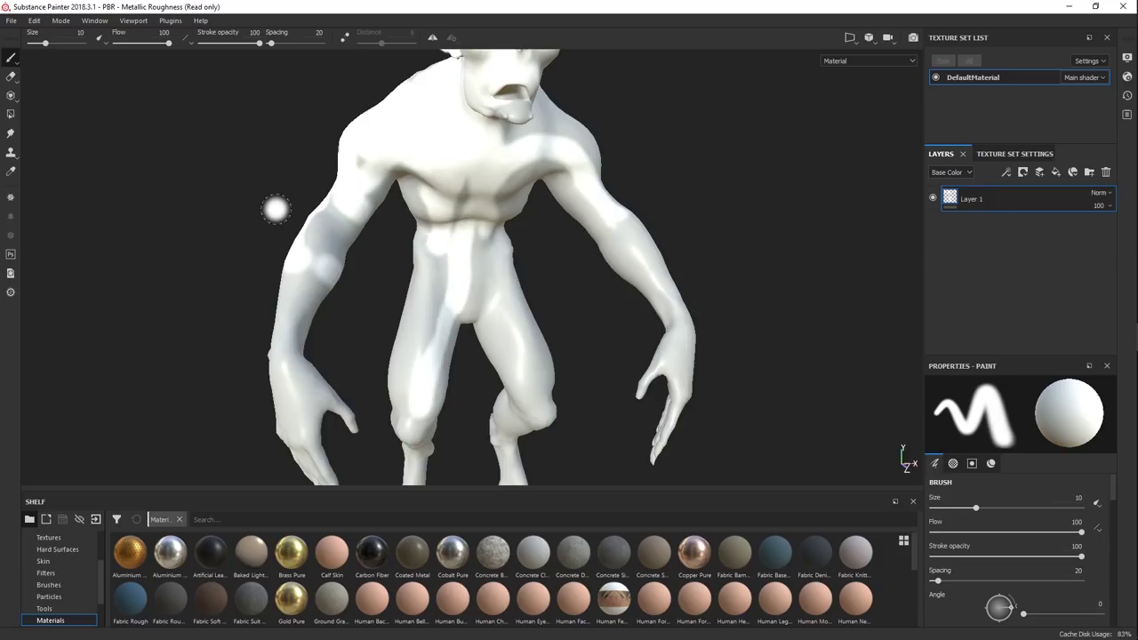
pyautogui.moveTo(559, 264)
pyautogui.keyDown('alt'); pyautogui.mouseDown()
pyautogui.moveTo(521, 264)
pyautogui.moveTo(544, 249)
pyautogui.moveTo(595, 252)
pyautogui.moveTo(572, 336)
pyautogui.moveTo(543, 238)
pyautogui.moveTo(528, 338)
pyautogui.mouseUp(); pyautogui.keyUp('alt')
# Back in Mari, paint a pink stroke on the goblin's arm
pyautogui.hotkey('alt', 'Tab')
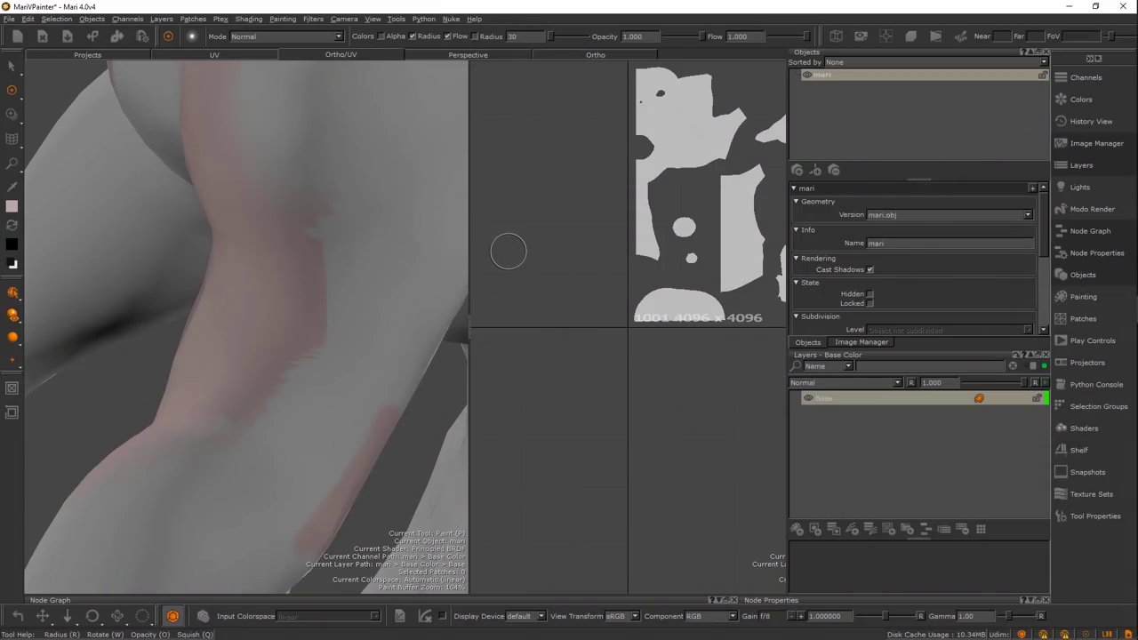
pyautogui.hotkey('alt', 'Tab')
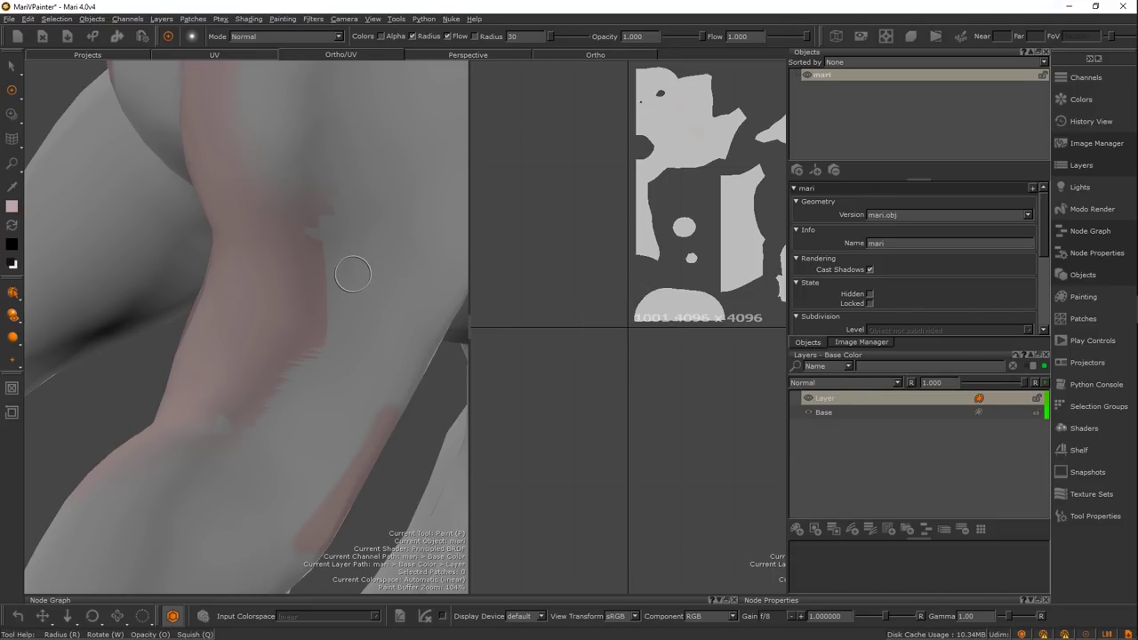
pyautogui.moveTo(350, 272)
pyautogui.mouseDown()
pyautogui.moveTo(366, 305)
pyautogui.moveTo(369, 292)
pyautogui.moveTo(371, 378)
pyautogui.mouseUp()
# Pick a darker red with J, paint a maroon streak down the arm, and select the new layer
pyautogui.press('j')
pyautogui.moveTo(385, 211)
pyautogui.mouseDown()
pyautogui.moveTo(378, 326)
pyautogui.moveTo(375, 317)
pyautogui.moveTo(347, 338)
pyautogui.moveTo(337, 398)
pyautogui.mouseUp()
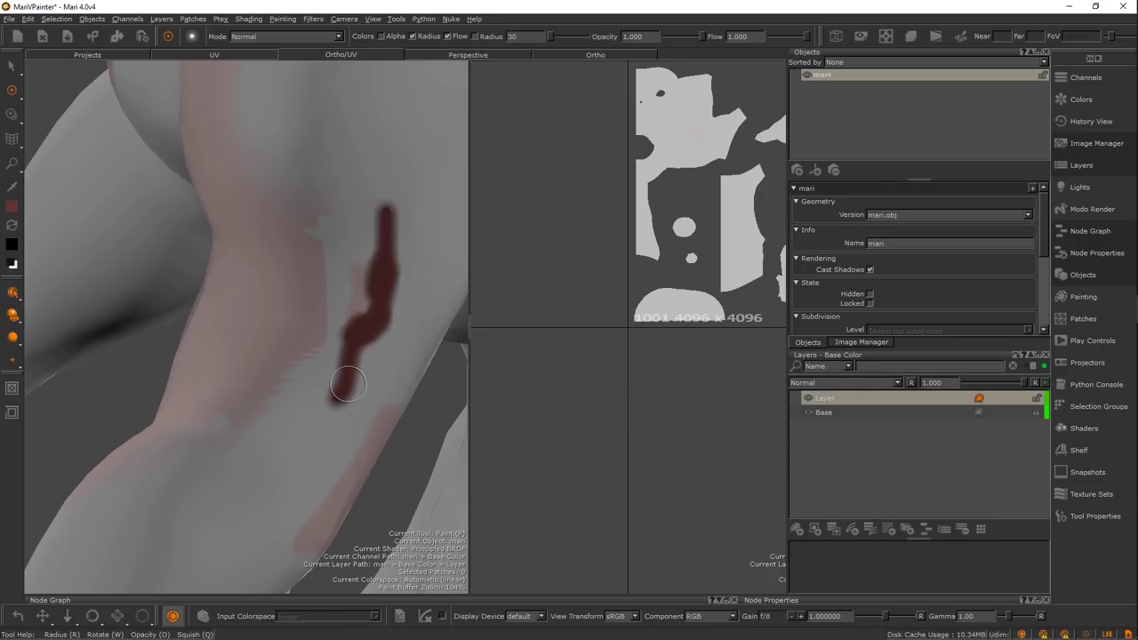
pyautogui.moveTo(318, 359)
pyautogui.keyDown('alt'); pyautogui.mouseDown()
pyautogui.moveTo(341, 338)
pyautogui.moveTo(280, 356)
pyautogui.moveTo(305, 365)
pyautogui.mouseUp(); pyautogui.keyUp('alt')
pyautogui.keyDown('alt'); pyautogui.moveTo(305, 364); pyautogui.dragTo(301, 357, button='middle'); pyautogui.keyUp('alt')
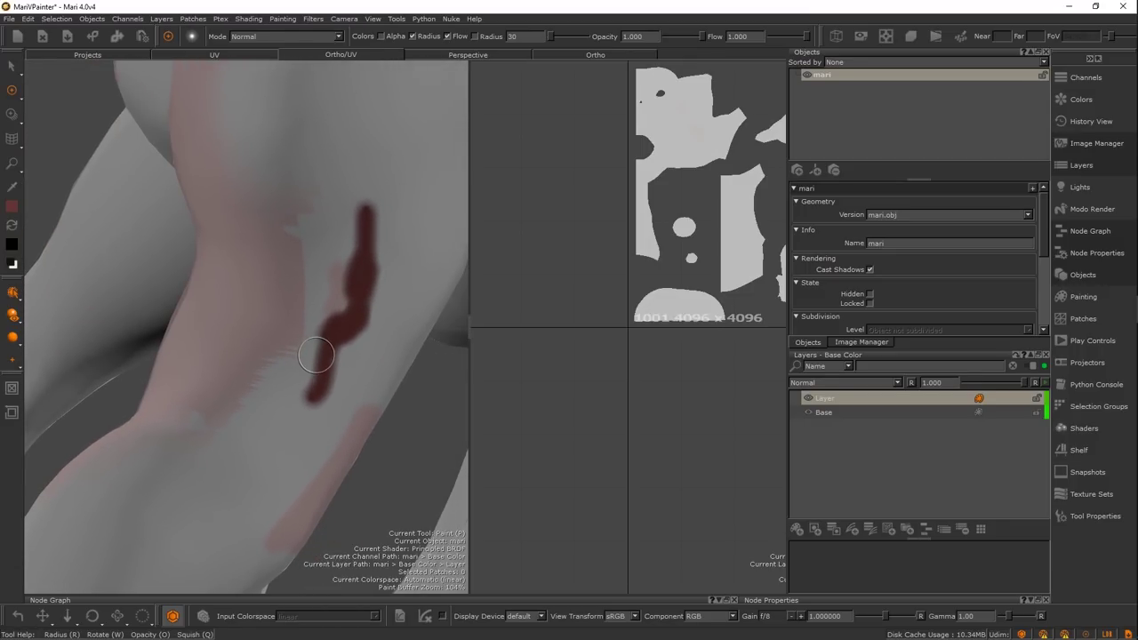
pyautogui.click(849, 402)
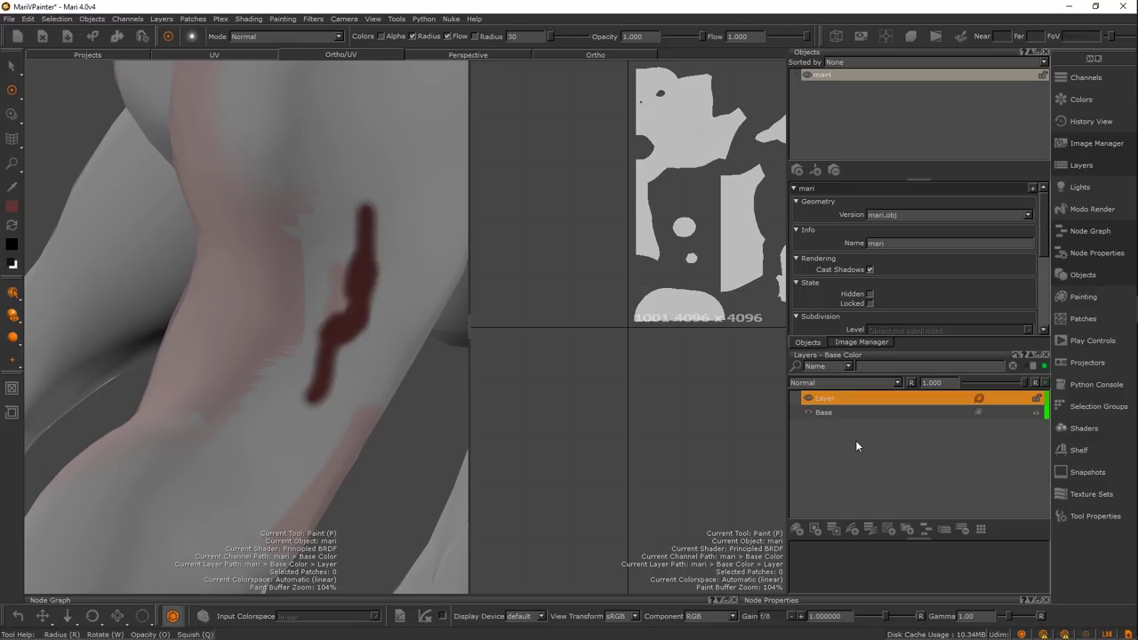
# Give the layer a mask stack and mask out the middle and lower dark streak
pyautogui.click(834, 531)
pyautogui.click(993, 398)
pyautogui.click(980, 448)
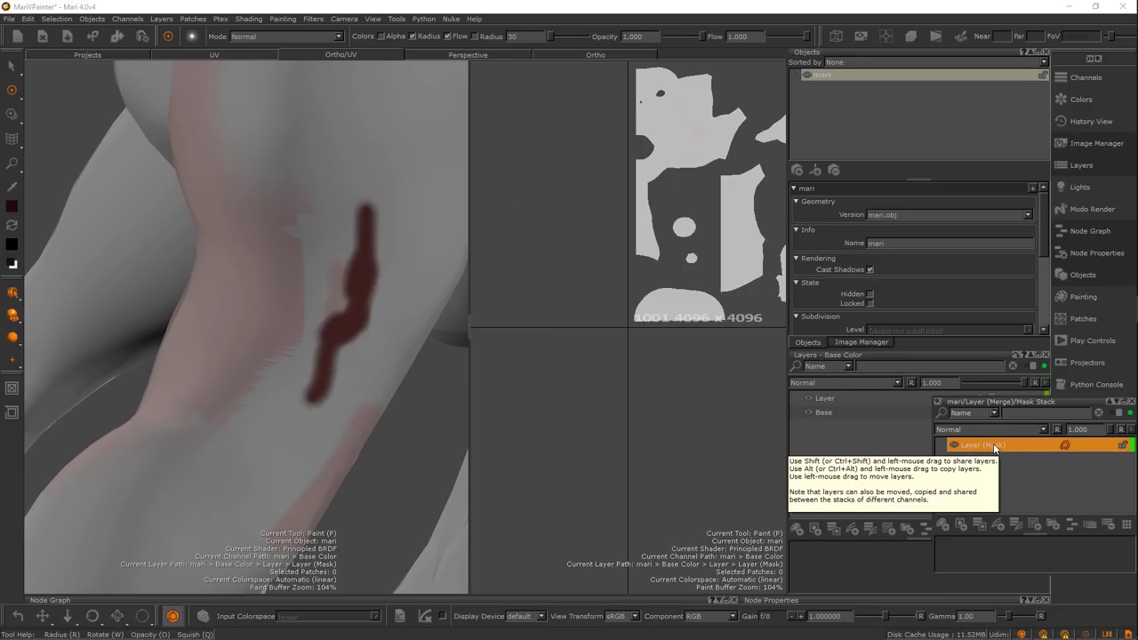
pyautogui.moveTo(363, 266)
pyautogui.mouseDown()
pyautogui.moveTo(325, 369)
pyautogui.moveTo(335, 315)
pyautogui.mouseUp()
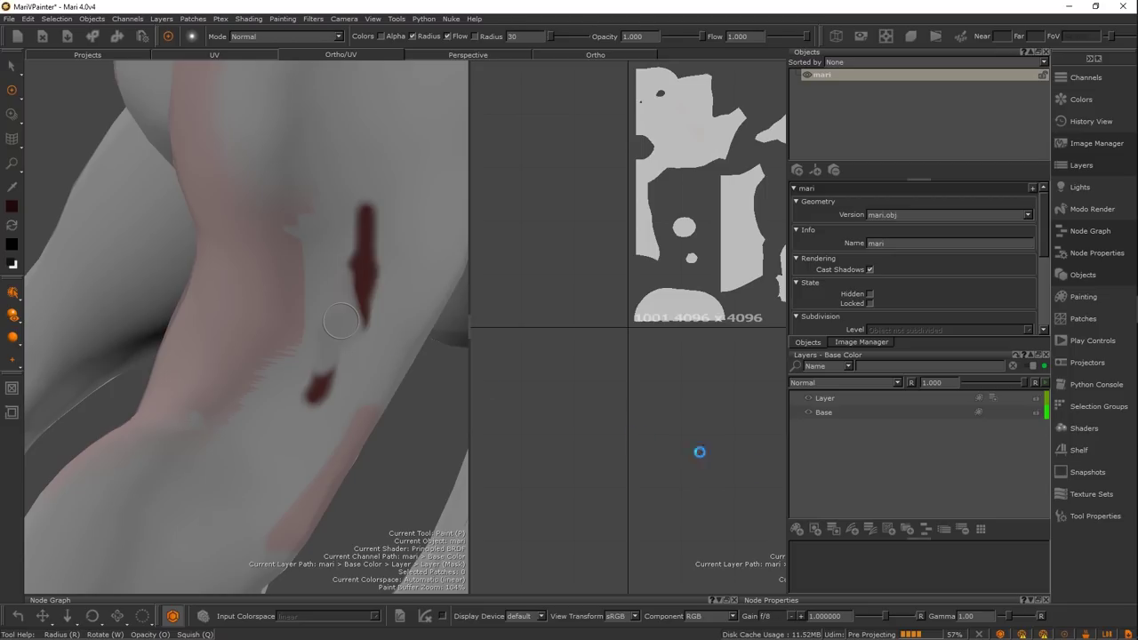
# Add an HSL adjustment to the mask stack, then delete it again
pyautogui.click(993, 396)
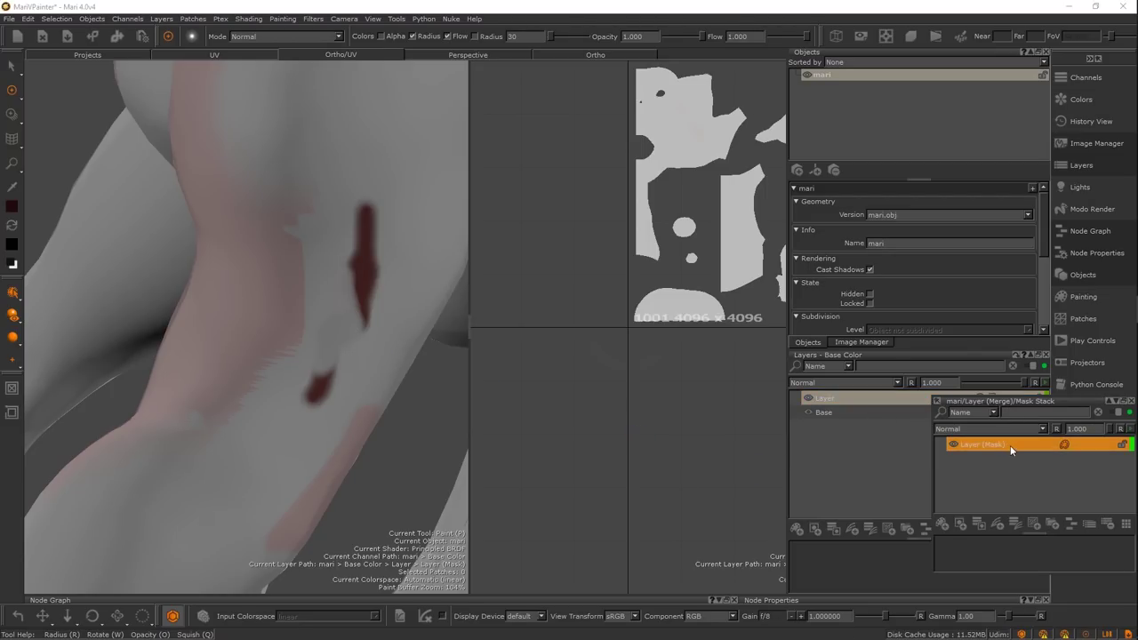
pyautogui.click(995, 526)
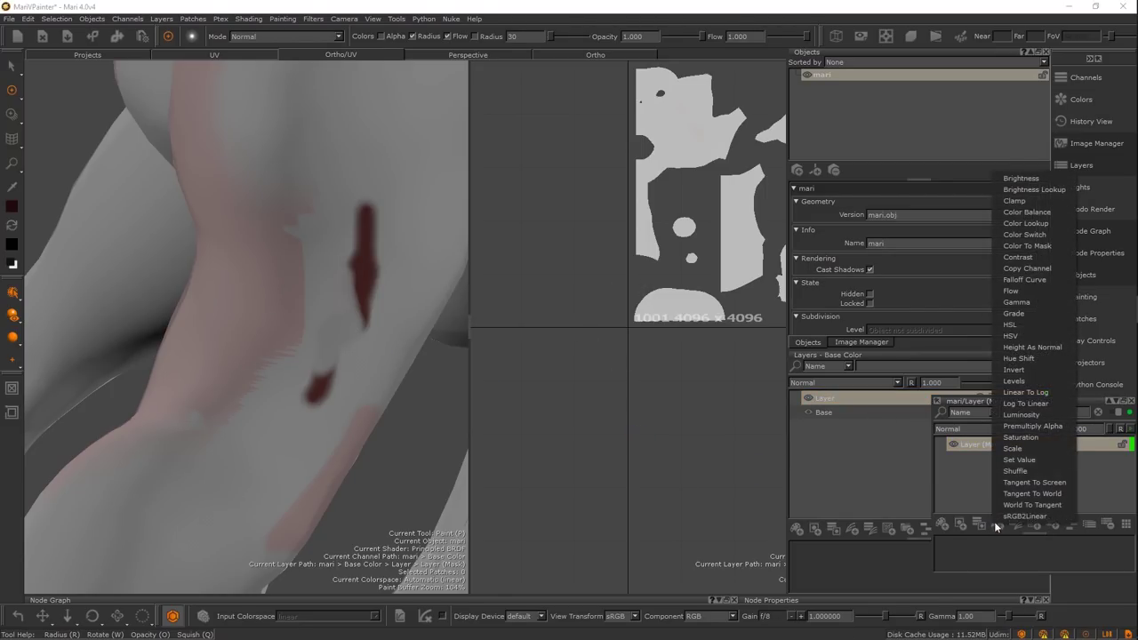
pyautogui.click(1021, 326)
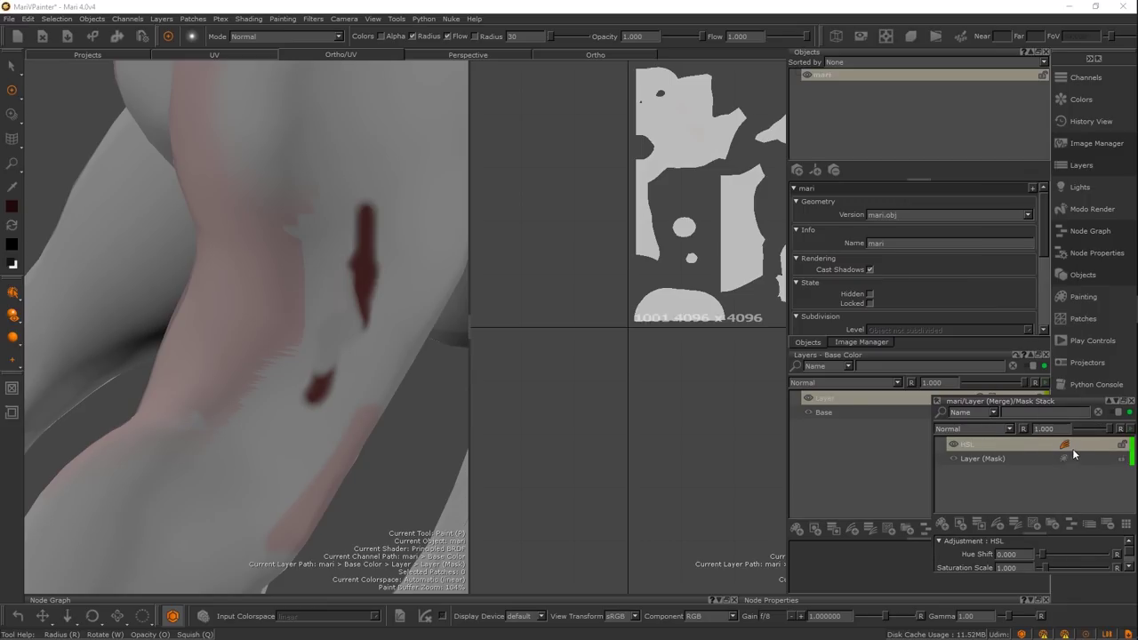
pyautogui.click(1045, 497)
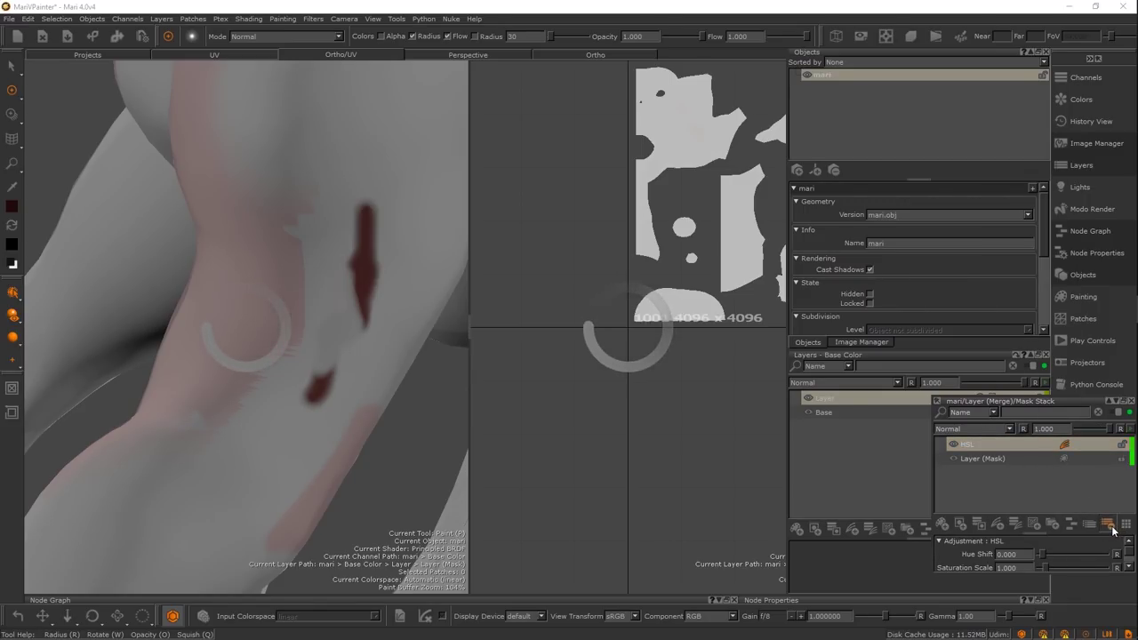
pyautogui.press('Delete')
# Add a Gamma adjustment to the layer mask and raise its gamma to about 2.2
pyautogui.rightClick(991, 443)
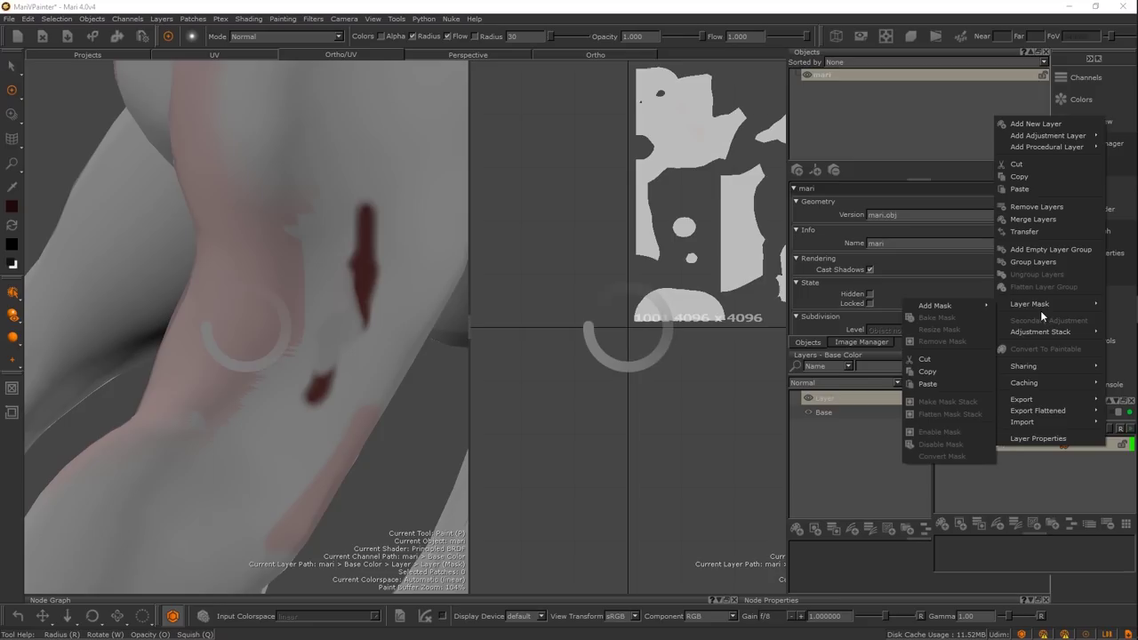
pyautogui.moveTo(1042, 331)
pyautogui.moveTo(978, 334)
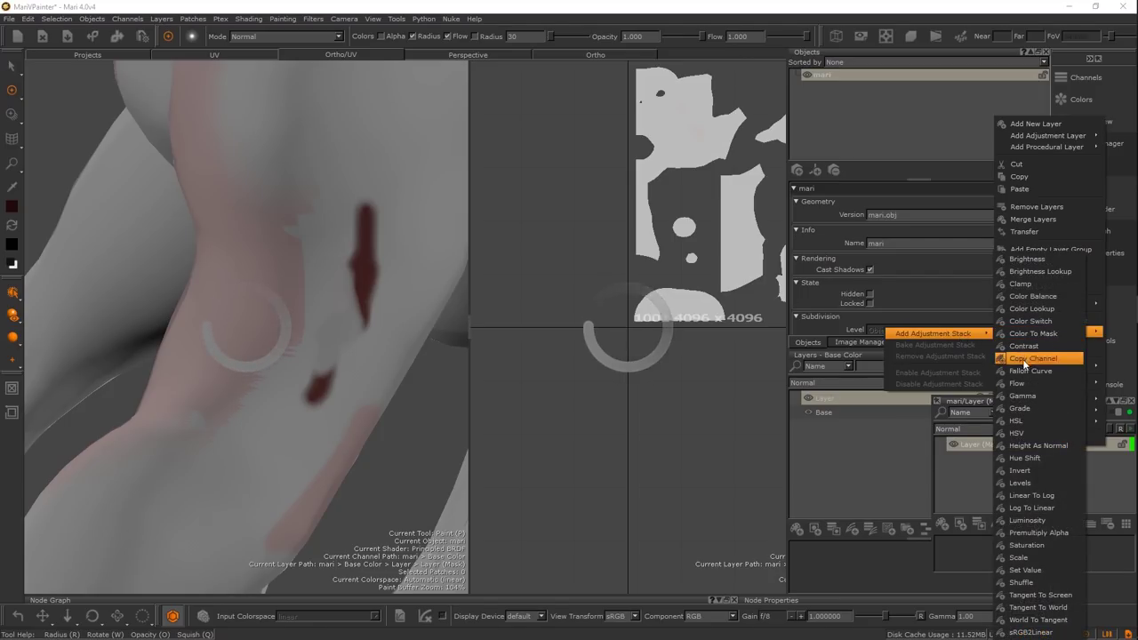
pyautogui.click(1022, 396)
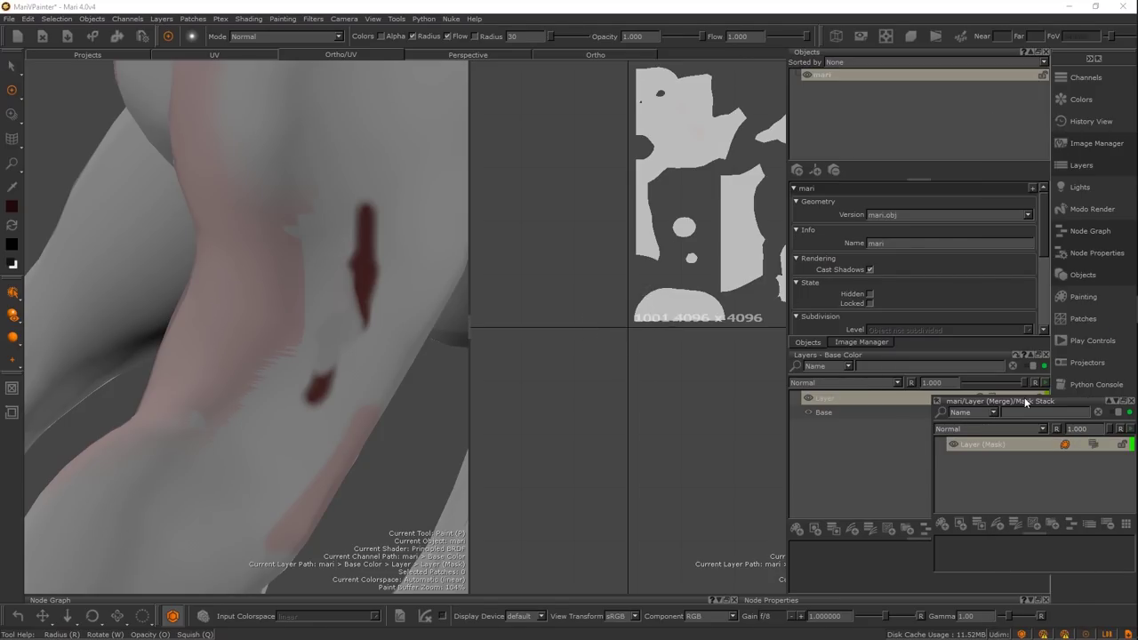
pyautogui.click(1095, 447)
pyautogui.click(1004, 491)
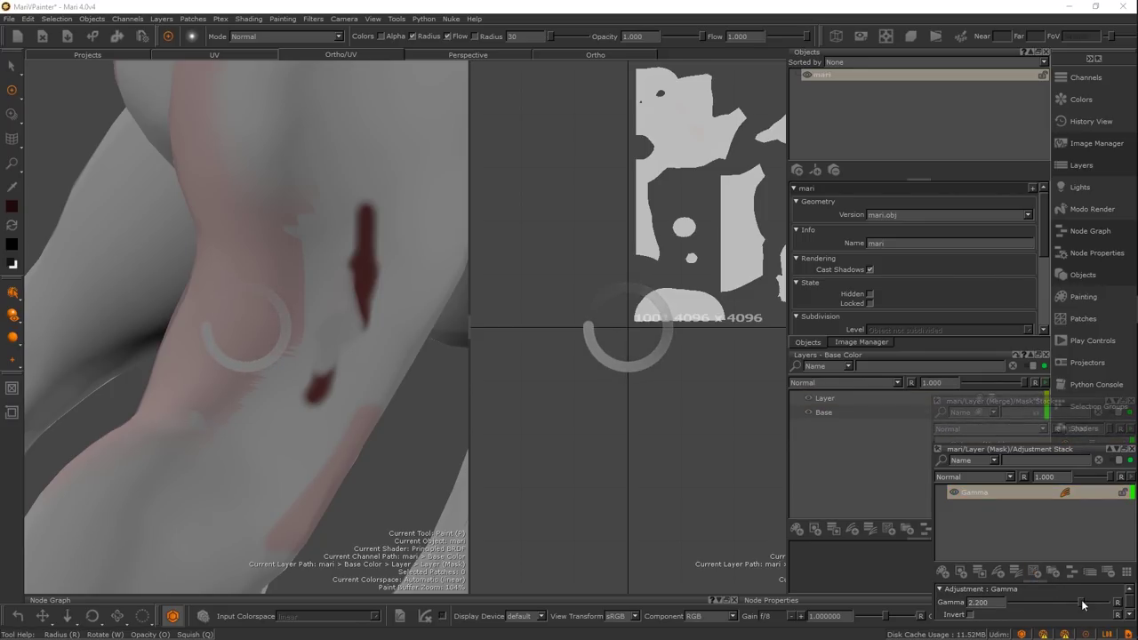
pyautogui.moveTo(1085, 601)
pyautogui.mouseDown()
pyautogui.moveTo(1014, 602)
pyautogui.moveTo(1050, 603)
pyautogui.moveTo(1026, 604)
pyautogui.mouseUp()
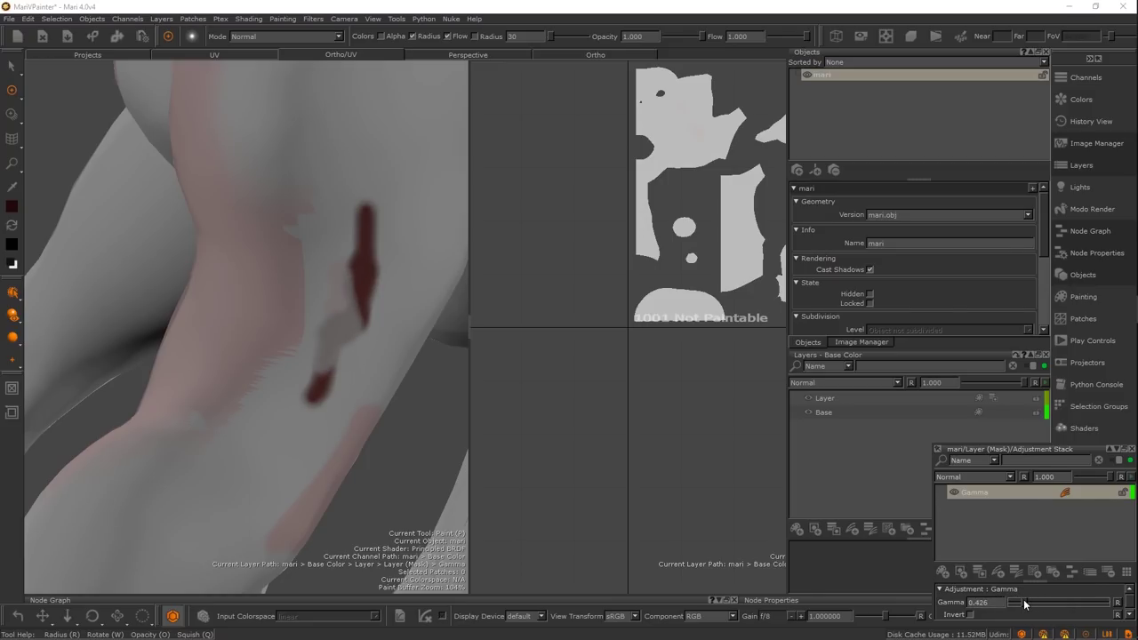
# Select the paint layer row to leave the mask adjustment stack
pyautogui.click(833, 397)
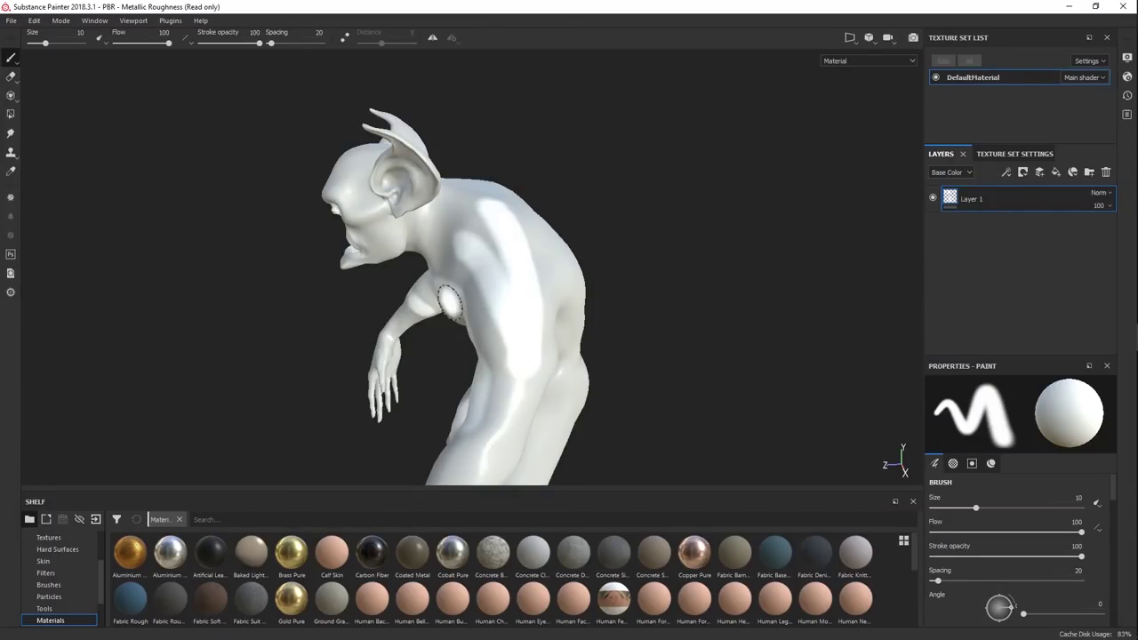
# Add a paint layer above Layer 1, then delete the new Layer 2
pyautogui.keyDown('alt'); pyautogui.moveTo(449, 303); pyautogui.dragTo(597, 284); pyautogui.keyUp('alt')
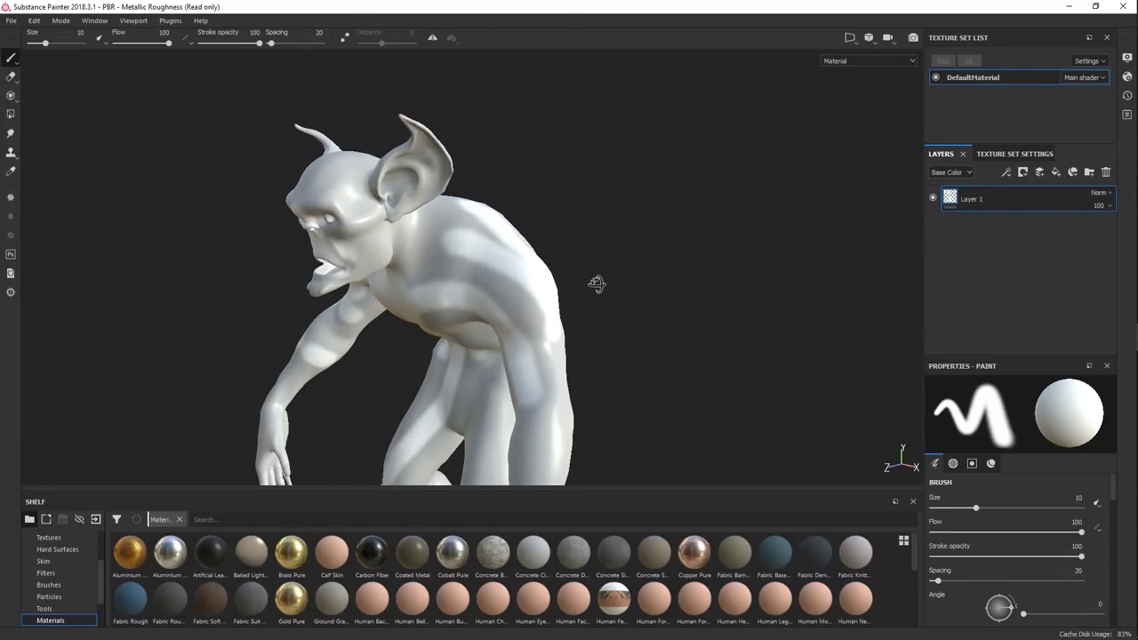
pyautogui.click(1040, 176)
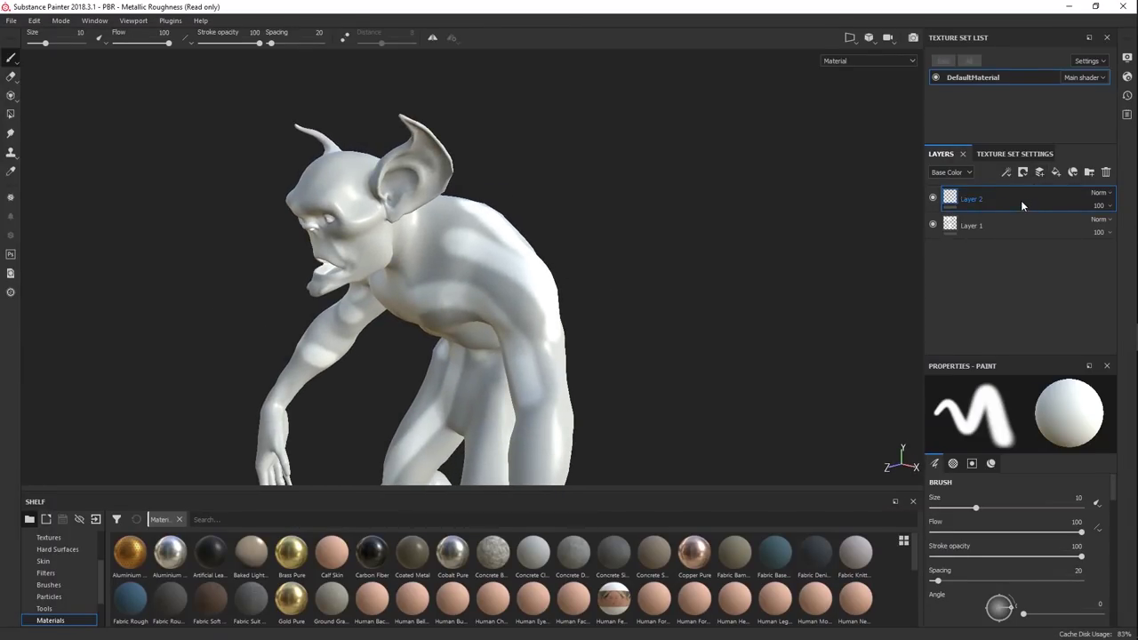
pyautogui.keyDown('alt'); pyautogui.moveTo(718, 358); pyautogui.dragTo(527, 336); pyautogui.keyUp('alt')
pyautogui.press('Delete')
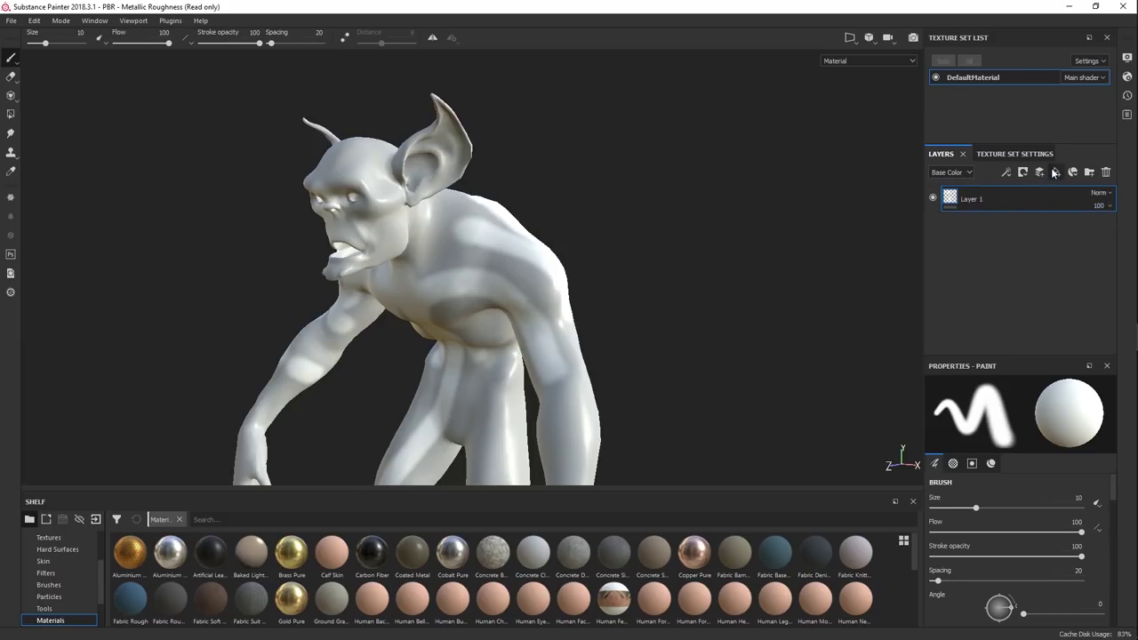
# Add Fill layer 1 and inspect the still-white goblin from the front and legs
pyautogui.click(1055, 172)
pyautogui.keyDown('alt'); pyautogui.moveTo(455, 336); pyautogui.dragTo(566, 320); pyautogui.keyUp('alt')
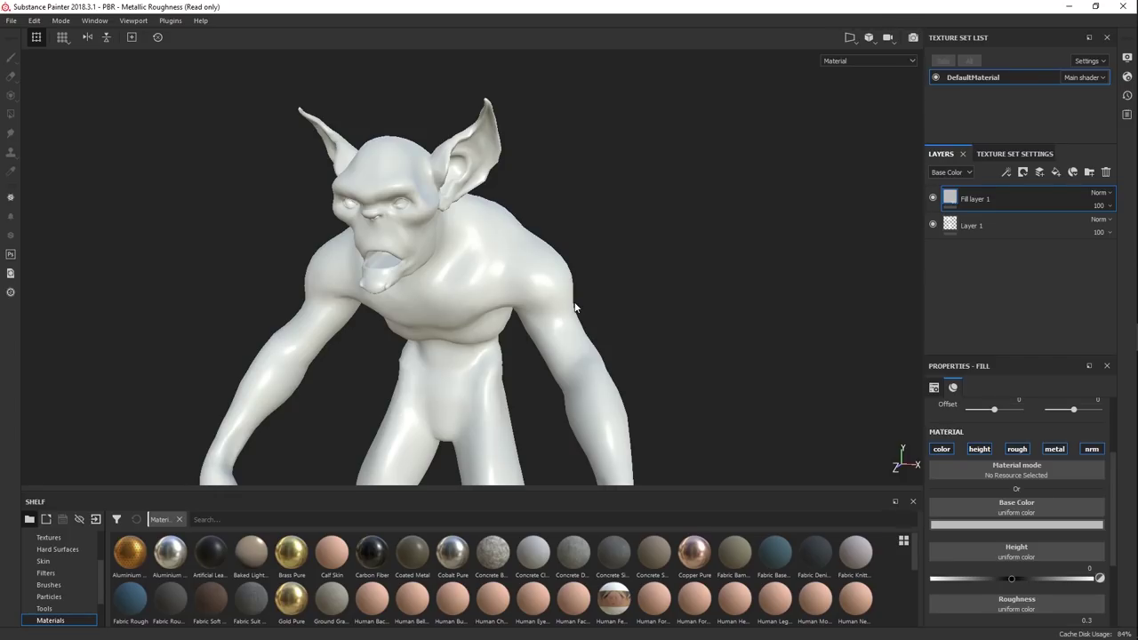
pyautogui.keyDown('alt'); pyautogui.moveTo(575, 306); pyautogui.dragTo(503, 322); pyautogui.keyUp('alt')
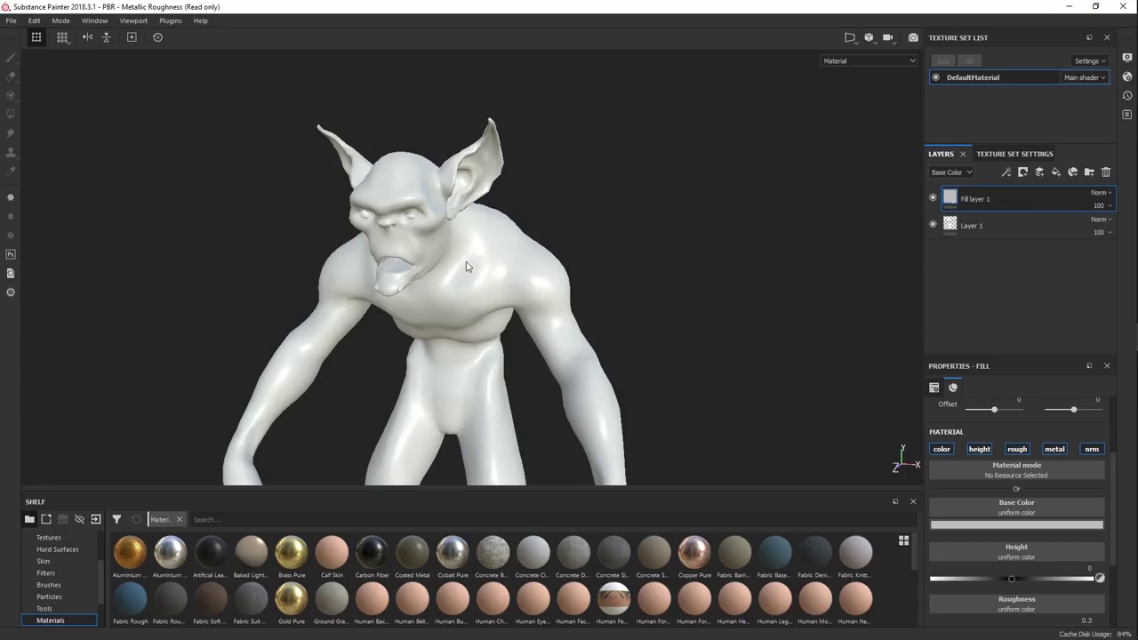
pyautogui.scroll(5, 396, 222)
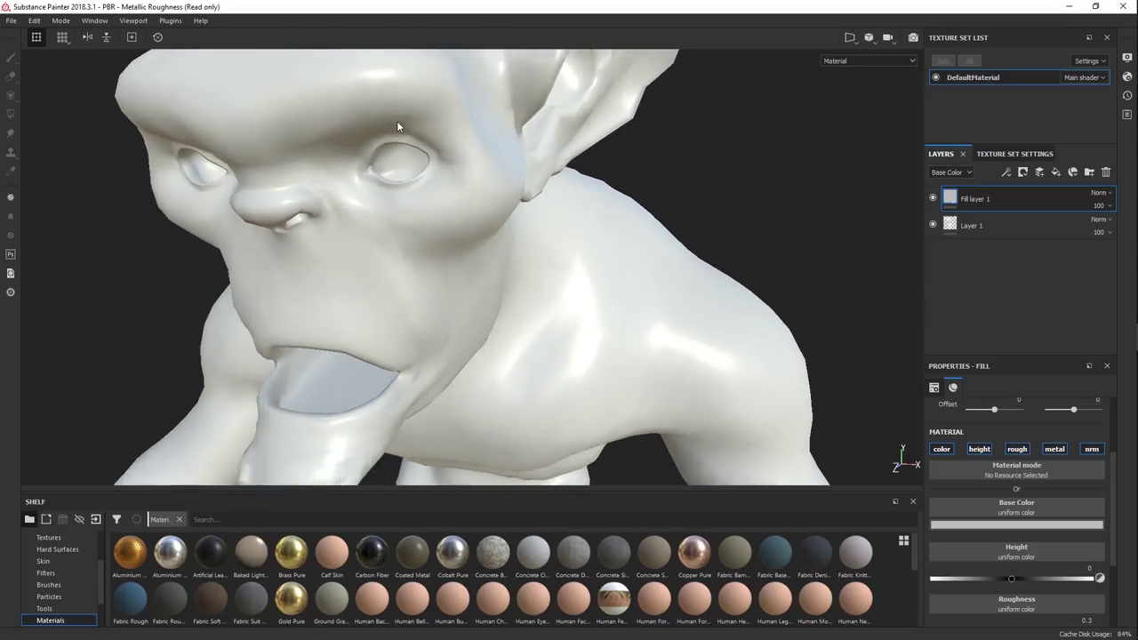
pyautogui.scroll(5, 396, 121)
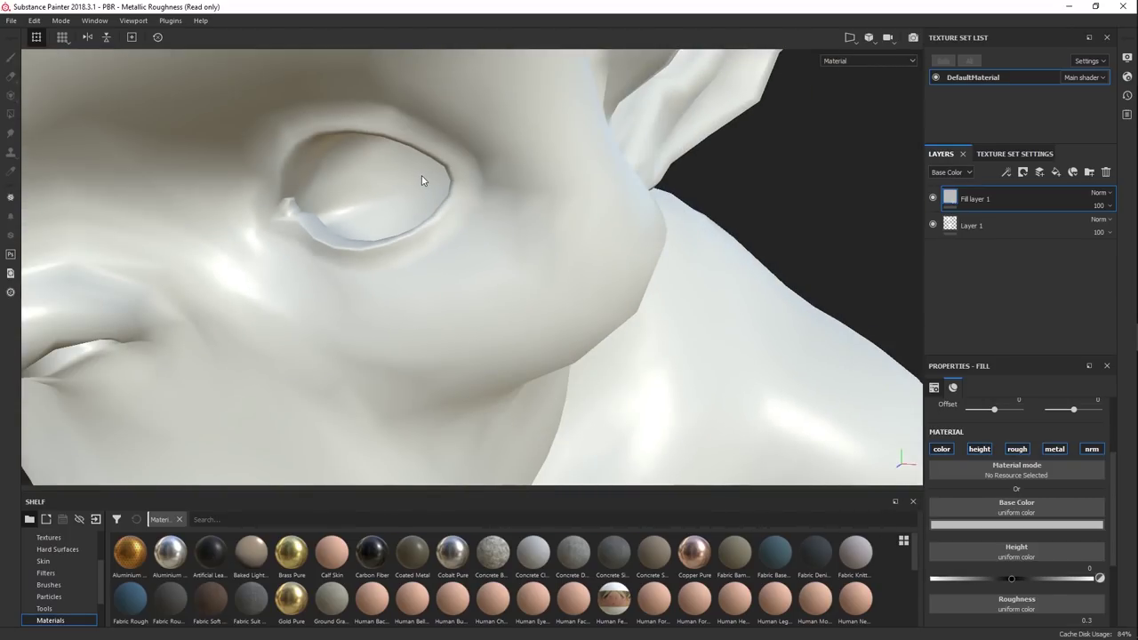
pyautogui.scroll(-2, 421, 175)
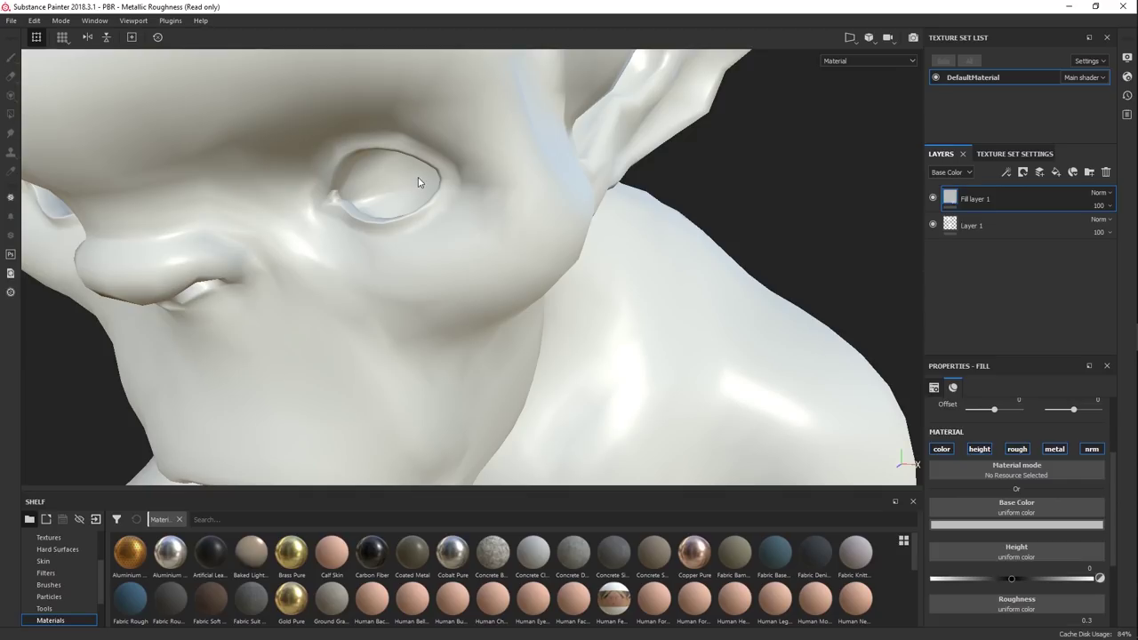
pyautogui.scroll(-2, 418, 194)
pyautogui.scroll(-8, 418, 194)
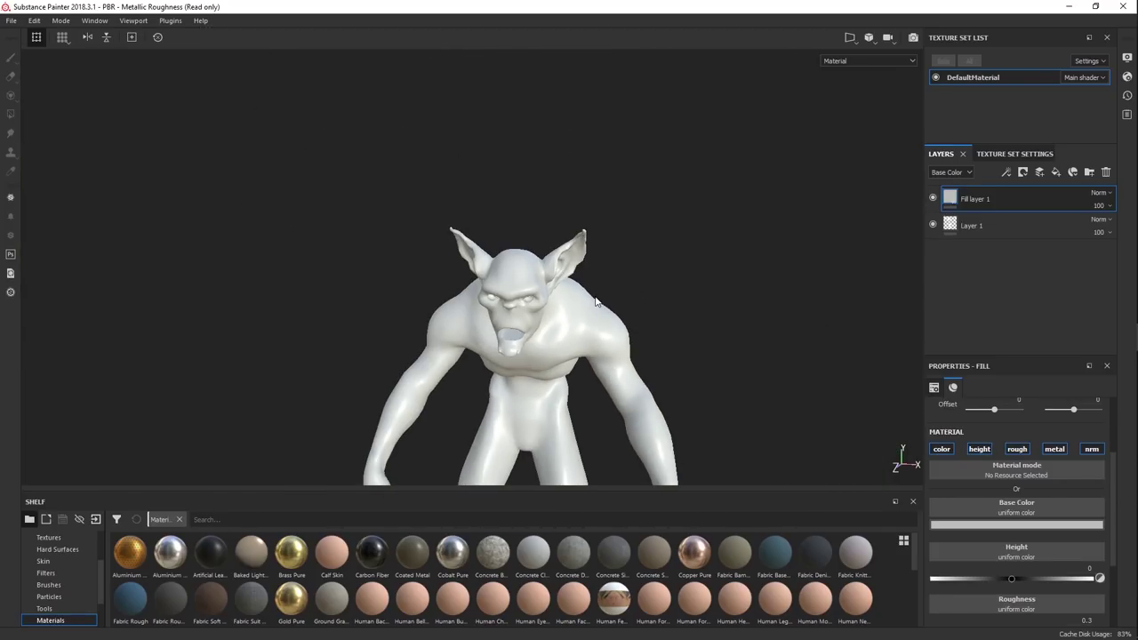
pyautogui.keyDown('alt'); pyautogui.moveTo(601, 318); pyautogui.dragTo(553, 240); pyautogui.keyUp('alt')
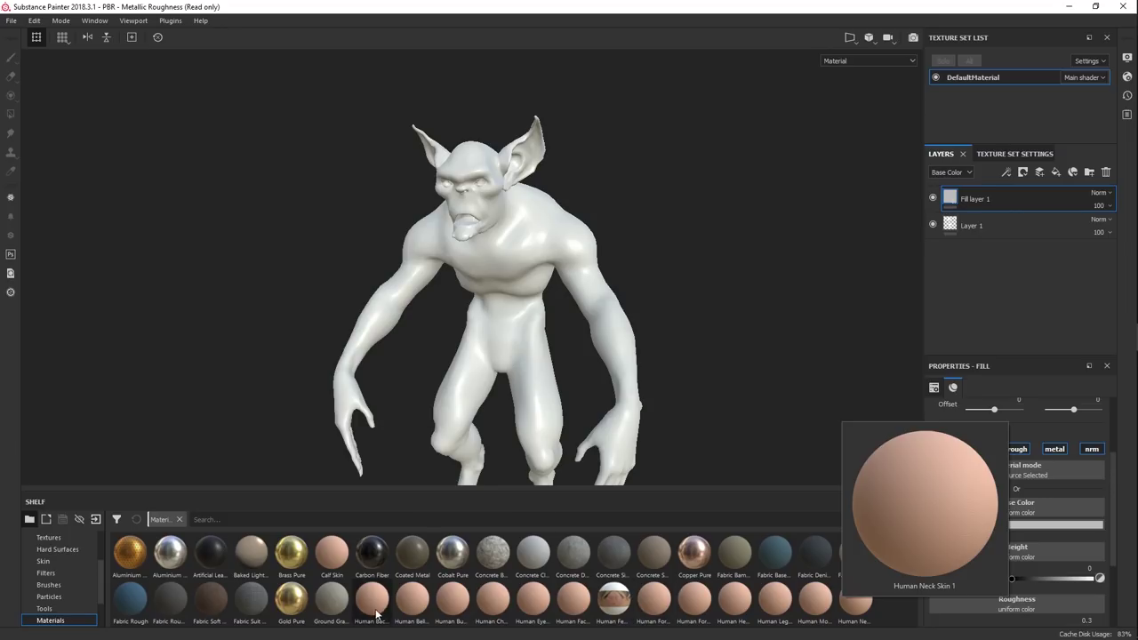
# Apply the Human Back Skin material from the Shelf onto the goblin
pyautogui.moveTo(372, 598); pyautogui.dragTo(427, 259)
pyautogui.scroll(-2, 532, 254)
pyautogui.scroll(5, 530, 249)
pyautogui.scroll(3, 506, 243)
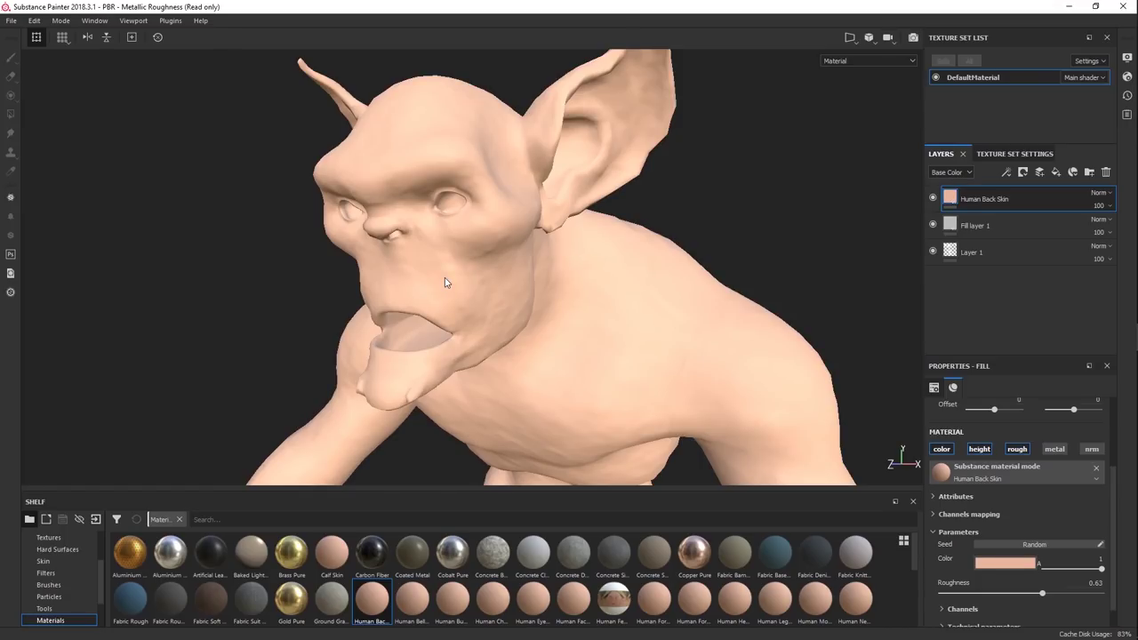
pyautogui.scroll(-1, 1050, 557)
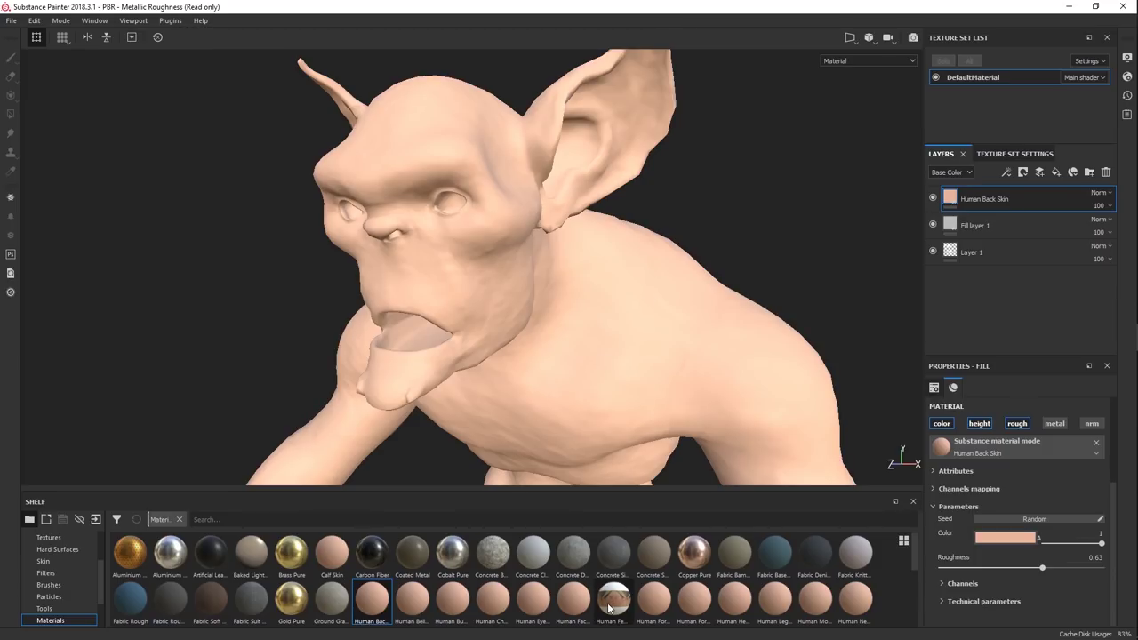
# Apply Human Forehead Skin, then delete both the Forehead and Back Skin layers
pyautogui.moveTo(652, 600); pyautogui.dragTo(407, 210)
pyautogui.scroll(-2, 485, 246)
pyautogui.scroll(5, 486, 247)
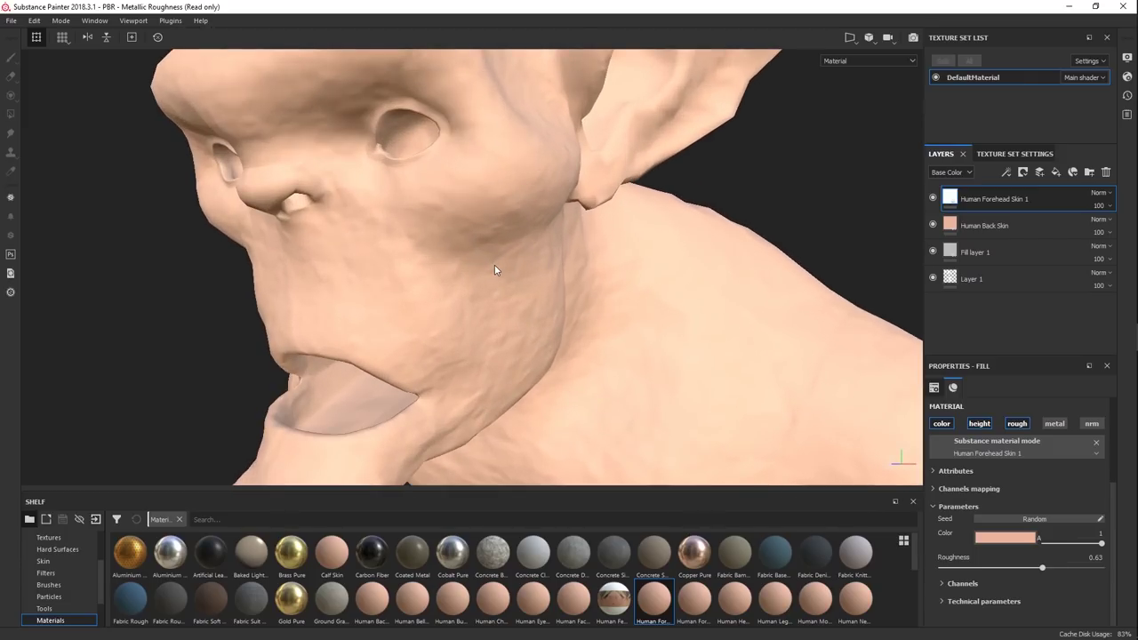
pyautogui.scroll(-3, 494, 269)
pyautogui.click(1106, 172)
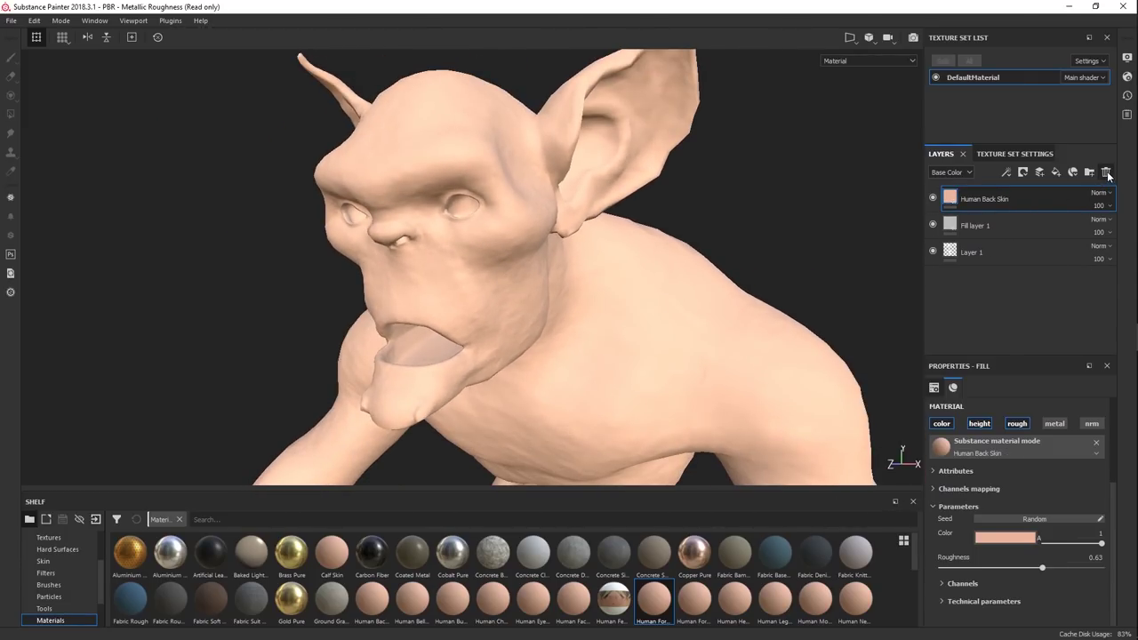
pyautogui.click(1107, 173)
# Apply the Concrete Bare and Copper Pure materials to the goblin
pyautogui.moveTo(493, 556); pyautogui.dragTo(544, 253)
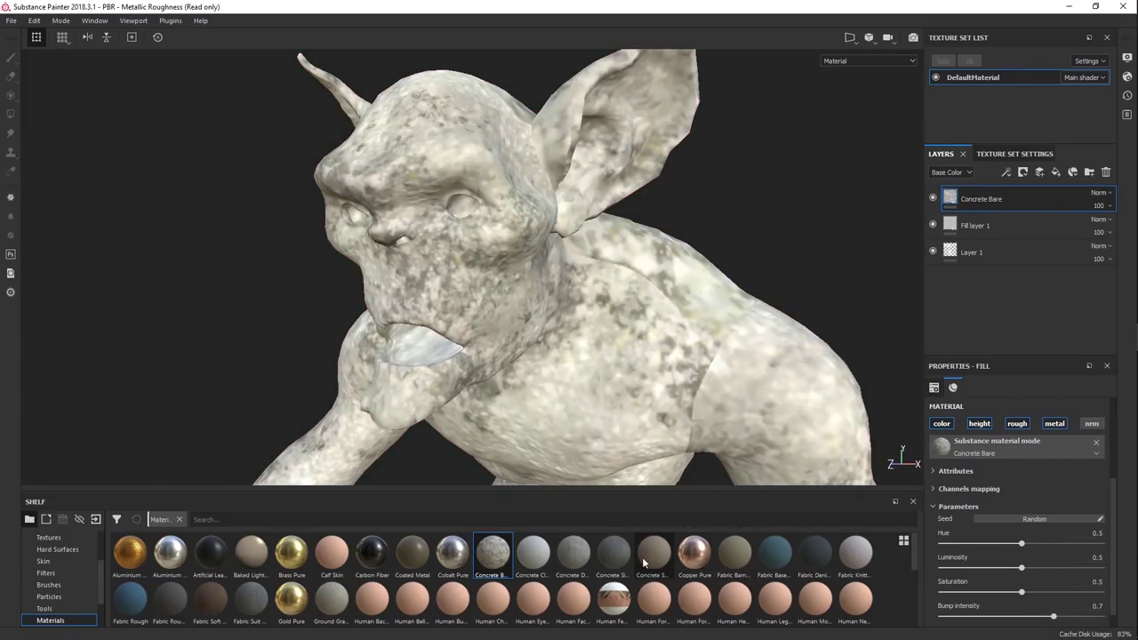
pyautogui.moveTo(694, 552); pyautogui.dragTo(518, 257)
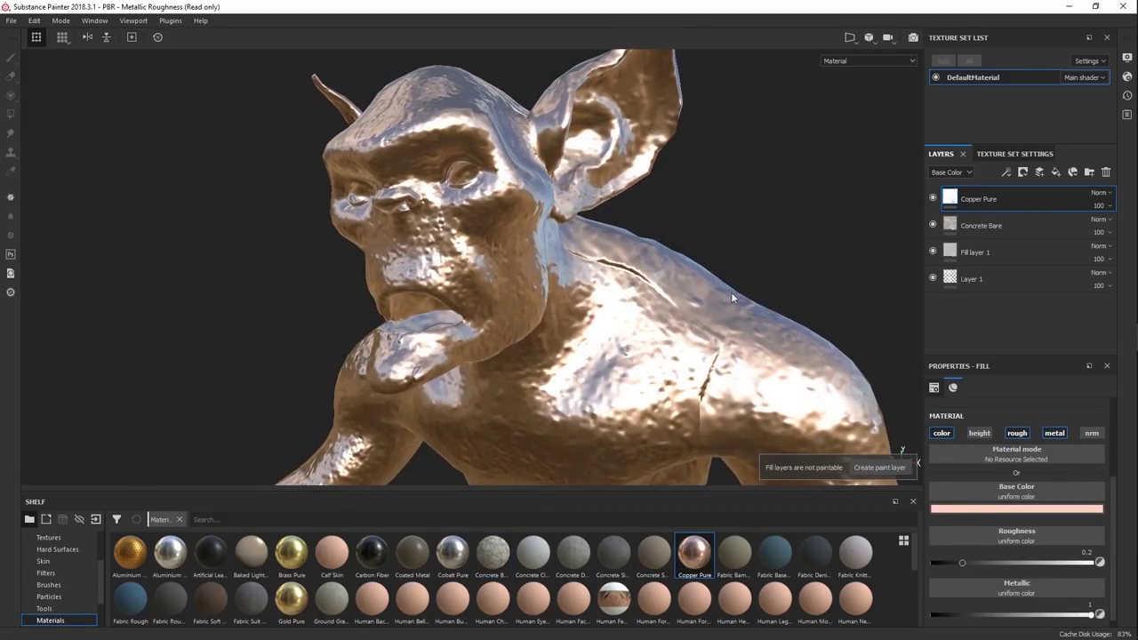
pyautogui.keyDown('alt'); pyautogui.moveTo(730, 292); pyautogui.dragTo(800, 462); pyautogui.keyUp('alt')
pyautogui.scroll(-1, 999, 539)
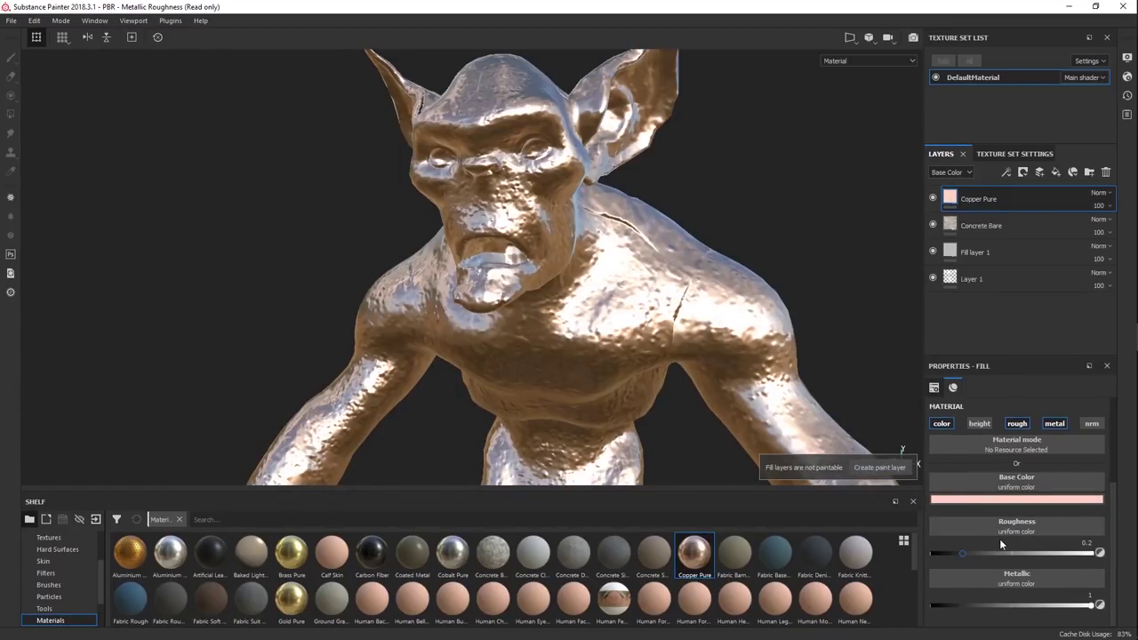
pyautogui.scroll(3, 999, 539)
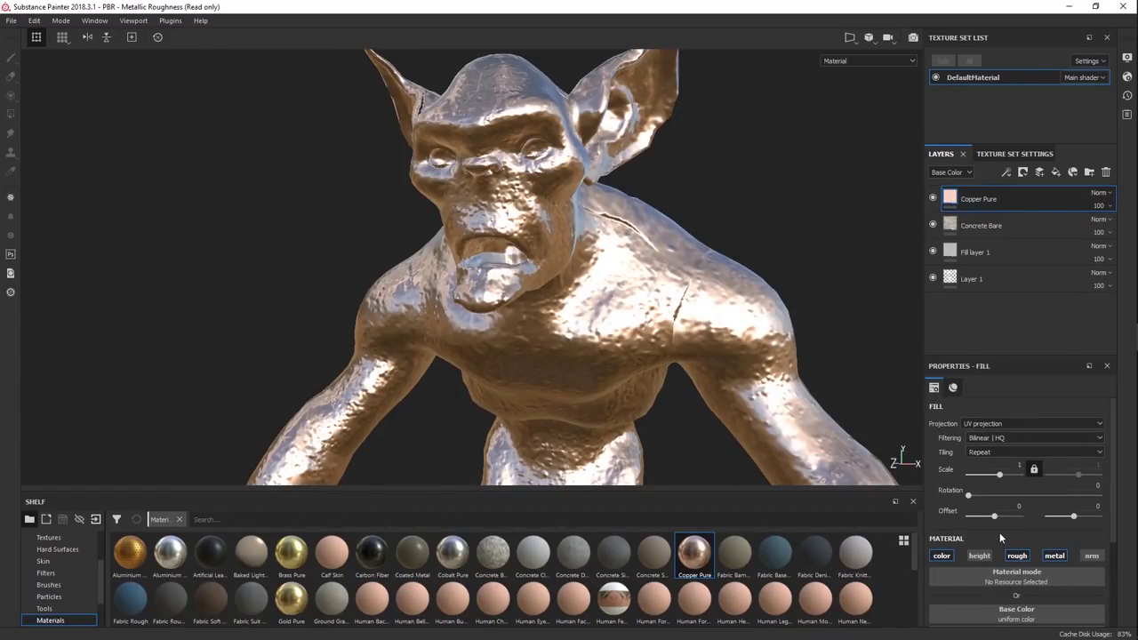
# Switch the copper fill to tri-planar projection and shrink its scale to 0.05
pyautogui.click(1031, 423)
pyautogui.click(995, 443)
pyautogui.keyDown('alt'); pyautogui.moveTo(718, 333); pyautogui.dragTo(898, 293); pyautogui.keyUp('alt')
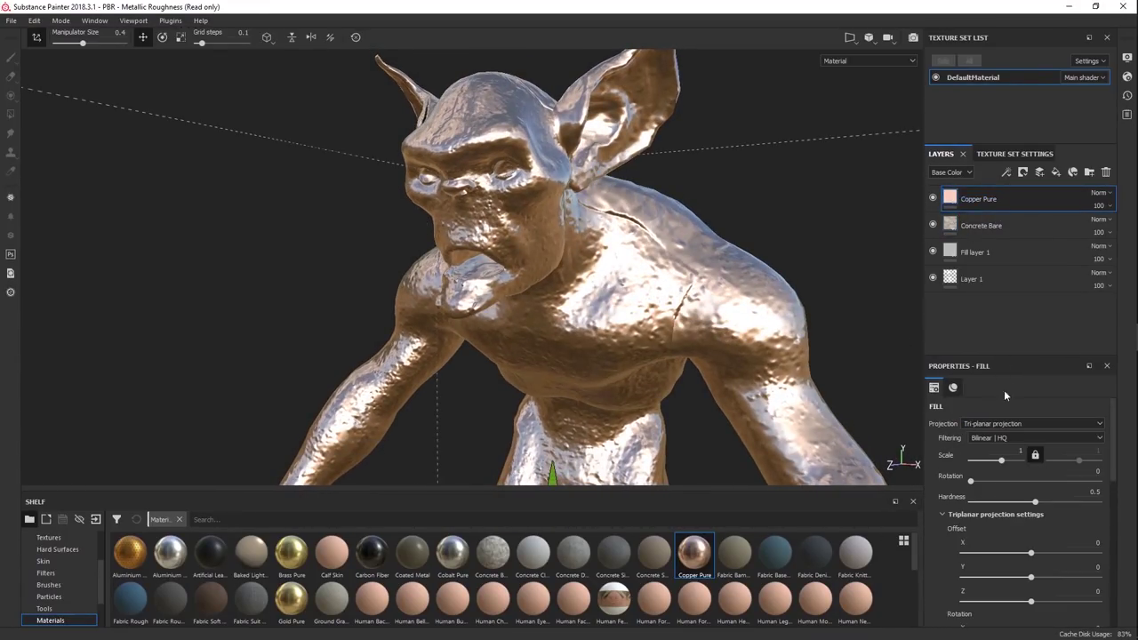
pyautogui.moveTo(1001, 460); pyautogui.dragTo(998, 460)
# Hide the Copper Pure layer and set the Concrete Bare fill to tri-planar projection
pyautogui.click(933, 225)
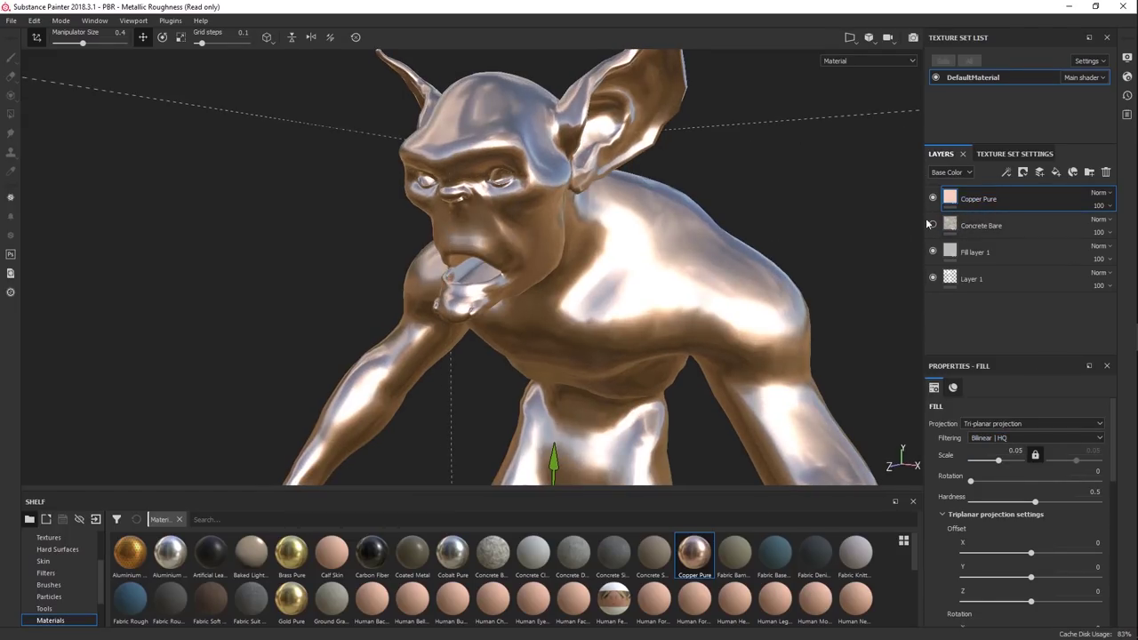
pyautogui.click(933, 198)
pyautogui.click(933, 225)
pyautogui.click(983, 225)
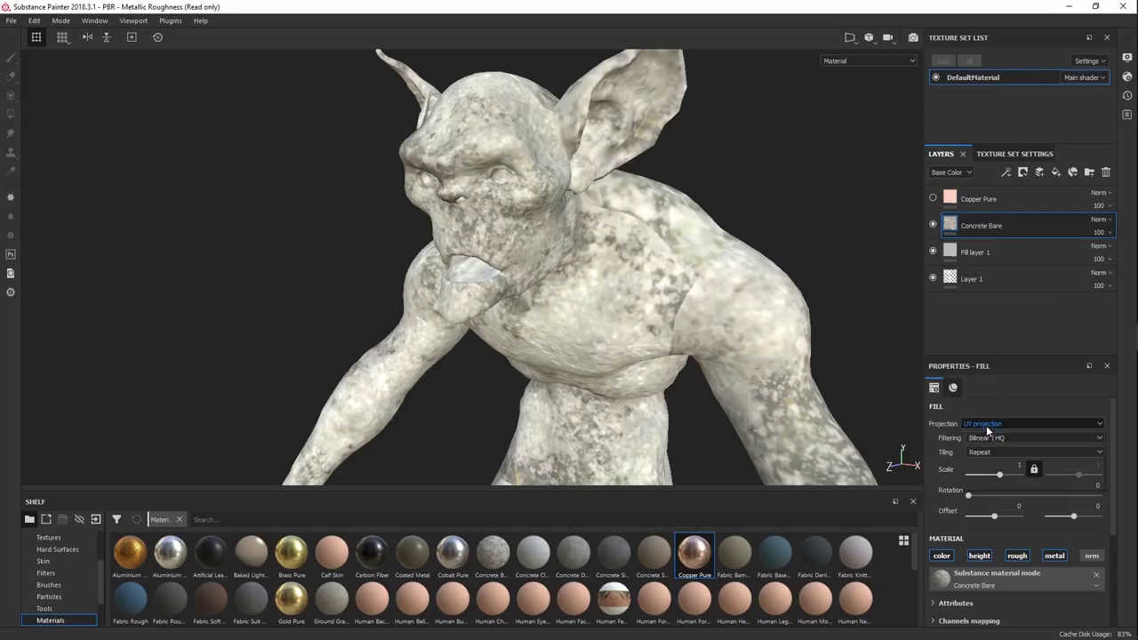
pyautogui.click(986, 424)
pyautogui.click(986, 438)
pyautogui.scroll(5, 746, 314)
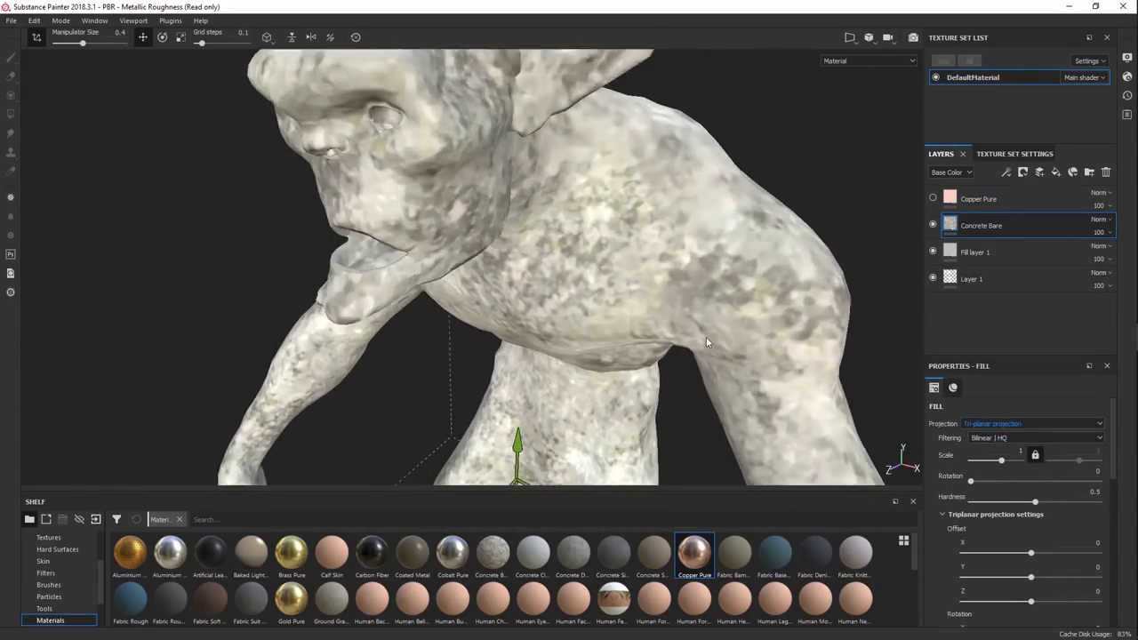
# Slide the concrete's tri-planar offset to X -0.1405, Y 0.0708, then show the Smart materials library
pyautogui.press('f')
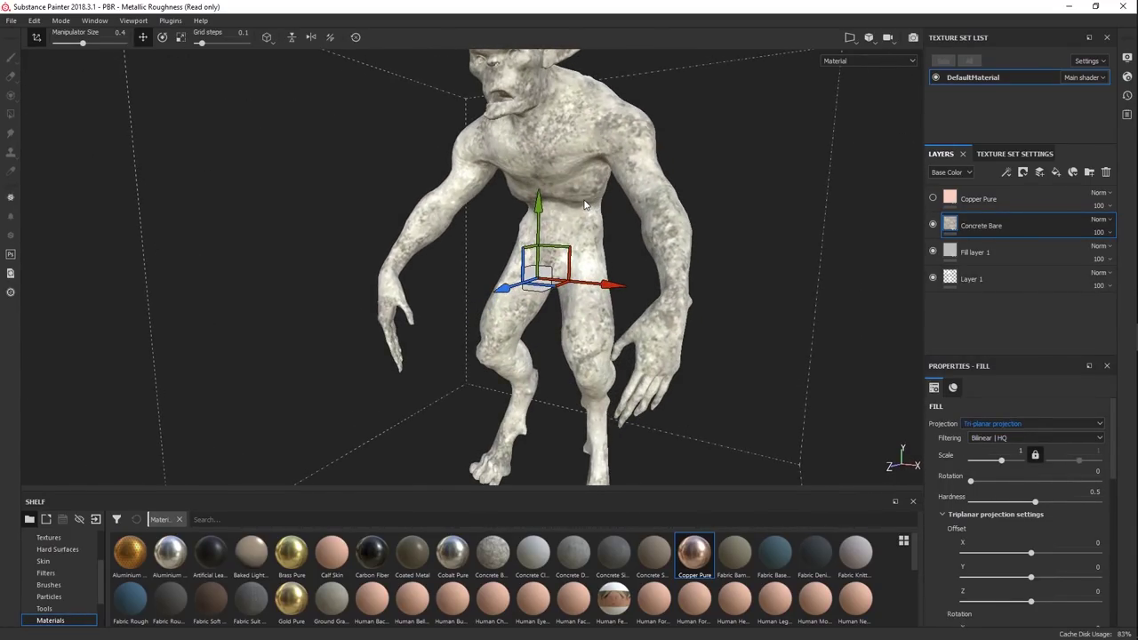
pyautogui.moveTo(552, 267)
pyautogui.mouseDown()
pyautogui.moveTo(555, 258)
pyautogui.moveTo(498, 289)
pyautogui.moveTo(538, 307)
pyautogui.moveTo(452, 251)
pyautogui.moveTo(536, 260)
pyautogui.mouseUp()
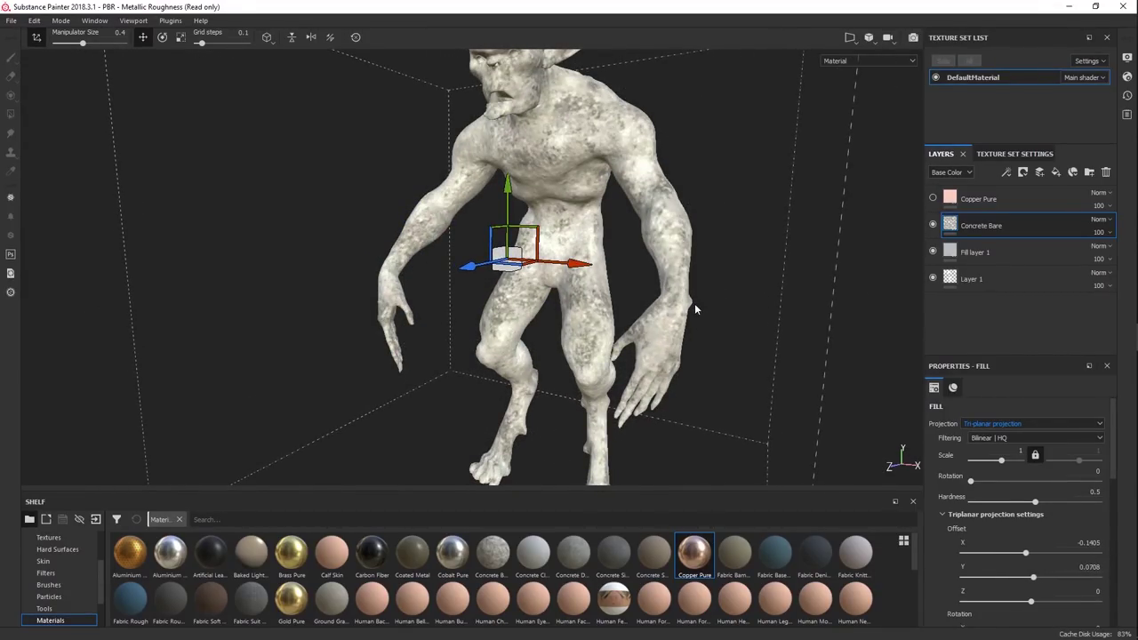
pyautogui.keyDown('alt'); pyautogui.moveTo(654, 305); pyautogui.dragTo(652, 327); pyautogui.keyUp('alt')
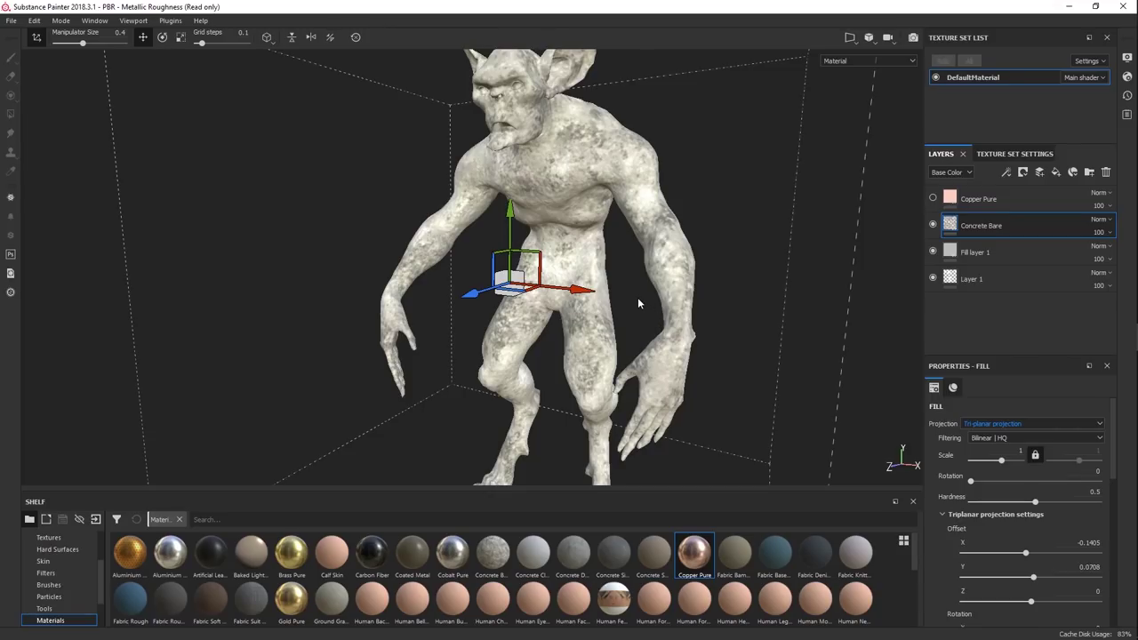
pyautogui.scroll(-3, 66, 594)
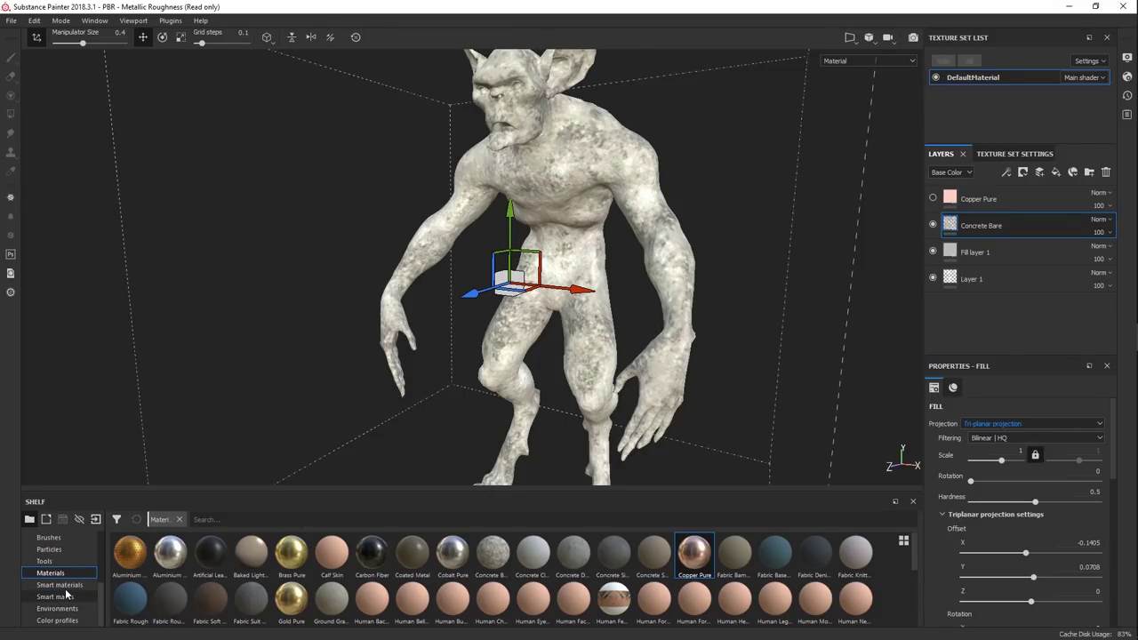
pyautogui.click(66, 596)
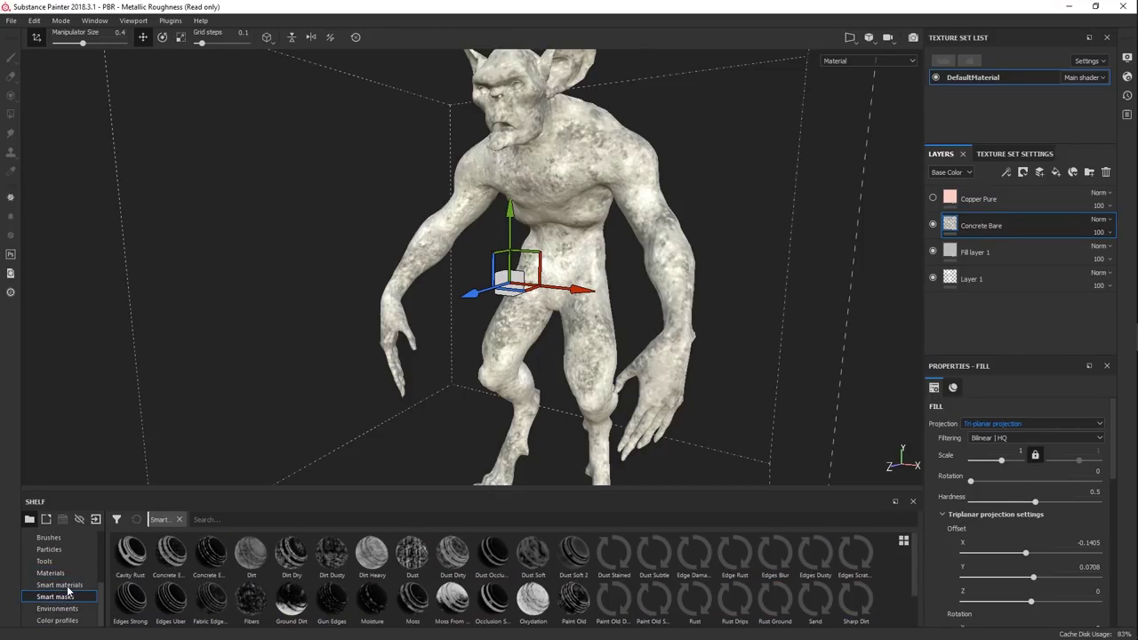
pyautogui.click(62, 585)
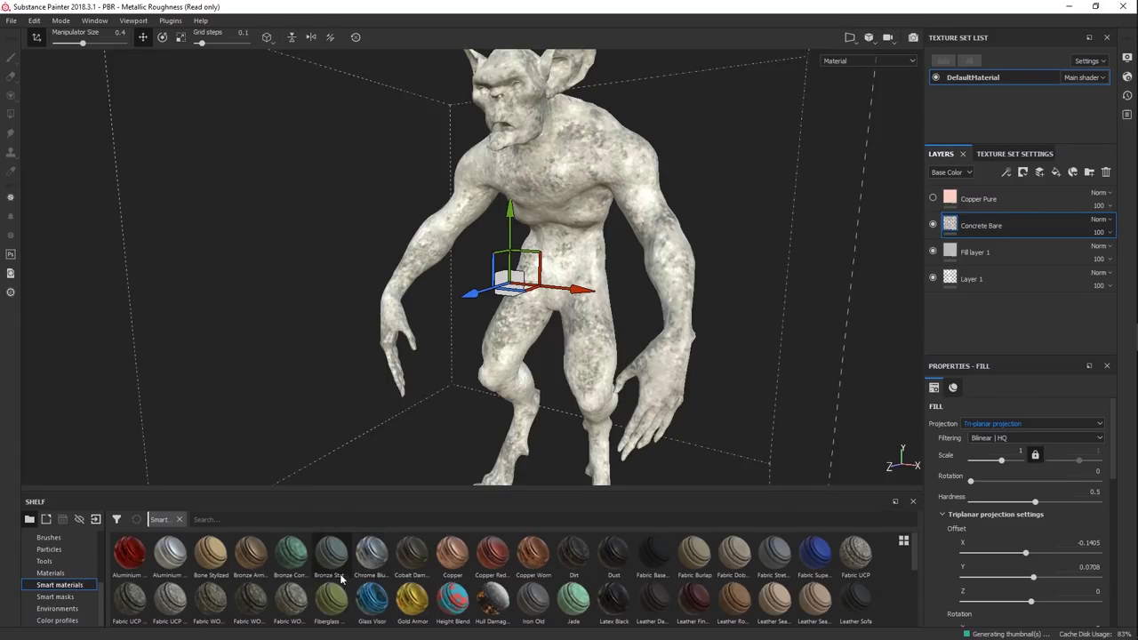
# Apply the Copper Worn smart material to the goblin
pyautogui.moveTo(534, 553); pyautogui.dragTo(620, 183)
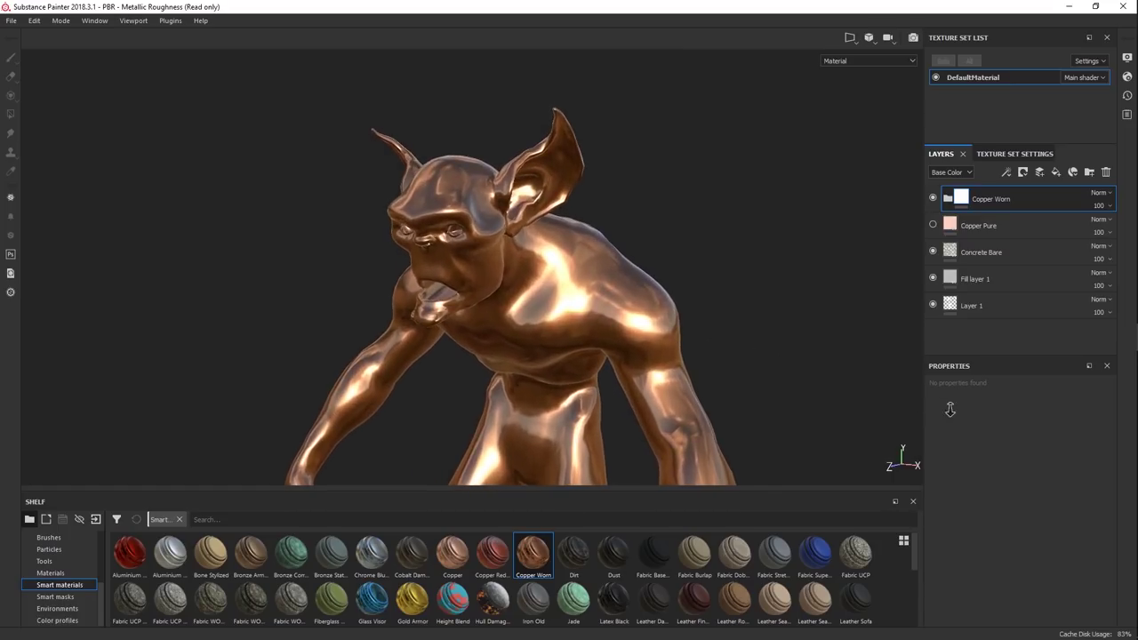
pyautogui.keyDown('alt'); pyautogui.moveTo(693, 418); pyautogui.dragTo(462, 286); pyautogui.keyUp('alt')
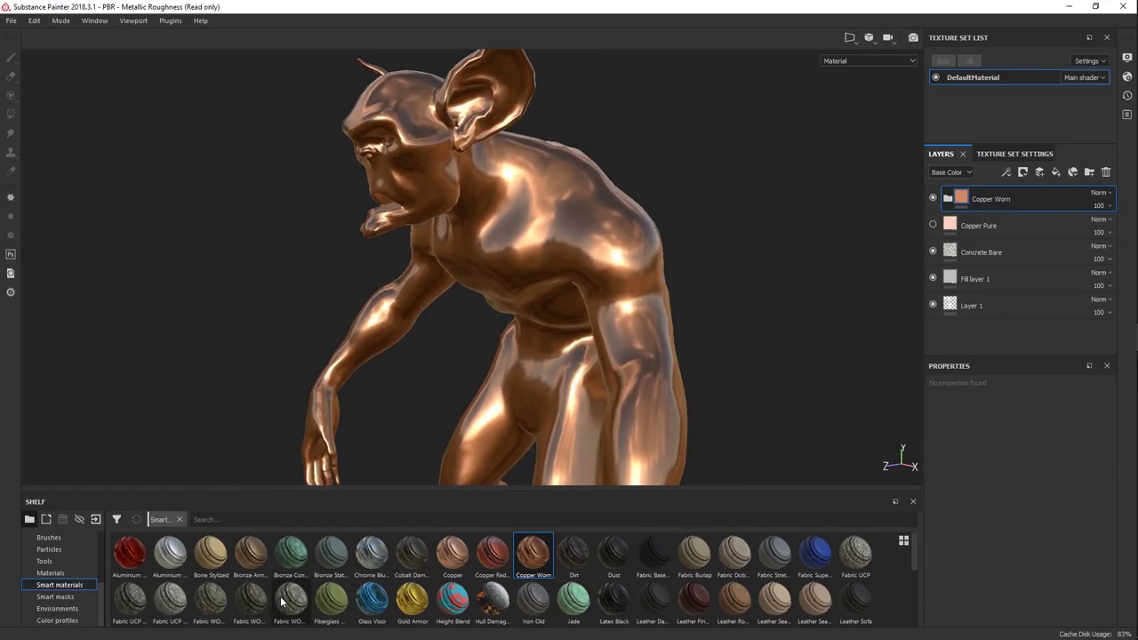
pyautogui.scroll(-5, 281, 603)
# Stack the Skin Face and then Skin Feverish smart materials on the goblin
pyautogui.moveTo(291, 597); pyautogui.dragTo(631, 243)
pyautogui.keyDown('alt'); pyautogui.moveTo(465, 186); pyautogui.dragTo(449, 178); pyautogui.keyUp('alt')
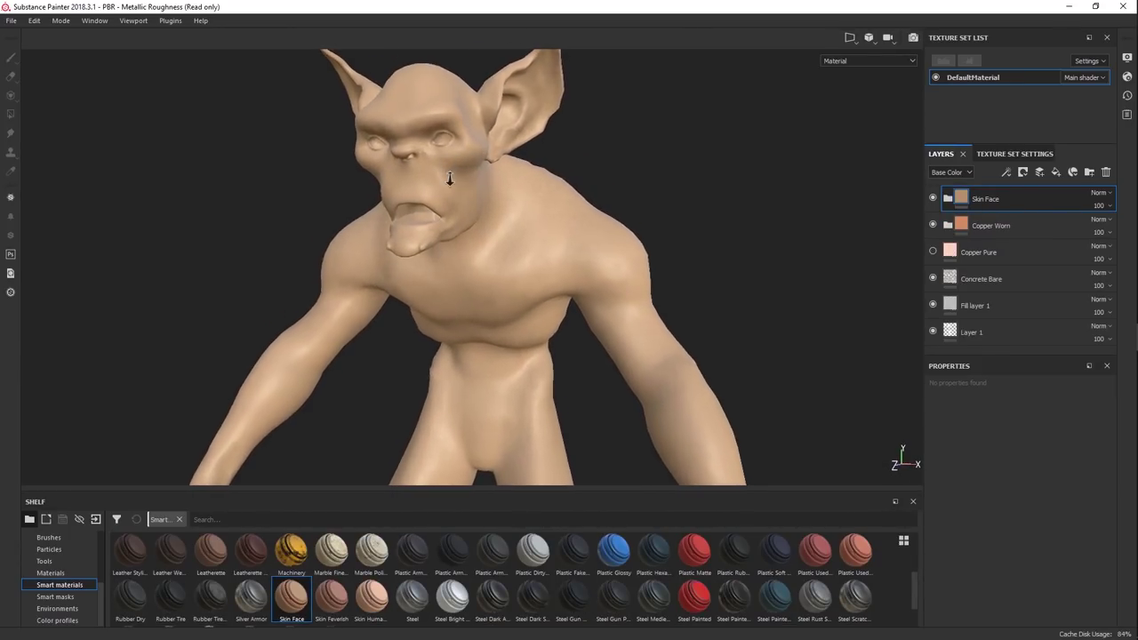
pyautogui.scroll(3, 449, 179)
pyautogui.keyDown('alt'); pyautogui.moveTo(745, 353); pyautogui.dragTo(651, 356); pyautogui.keyUp('alt')
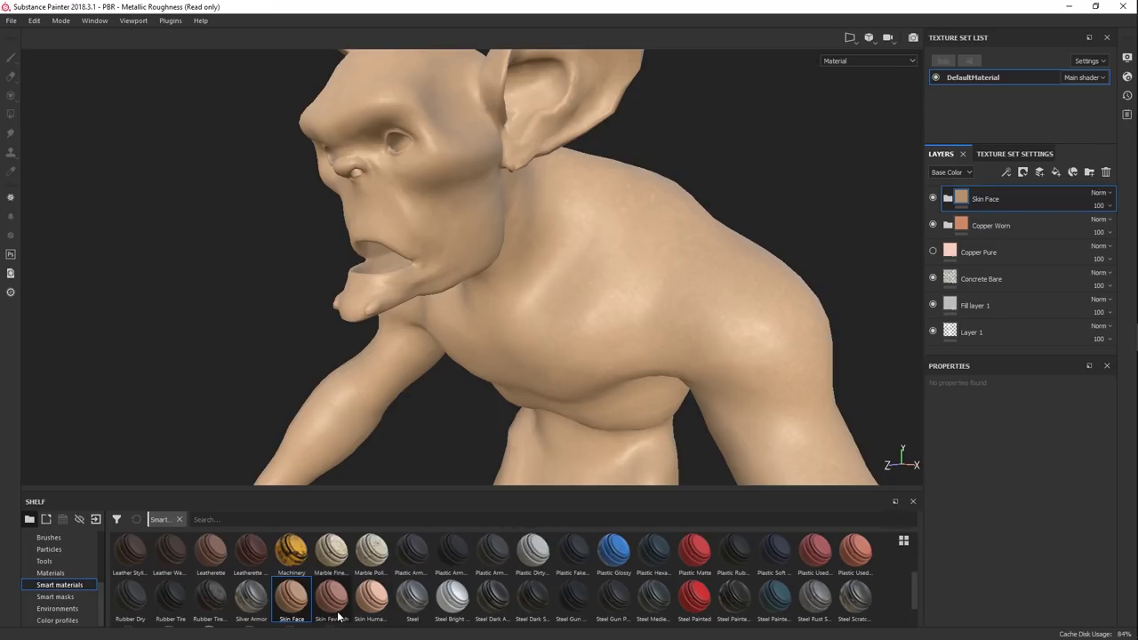
pyautogui.moveTo(338, 616); pyautogui.dragTo(495, 268)
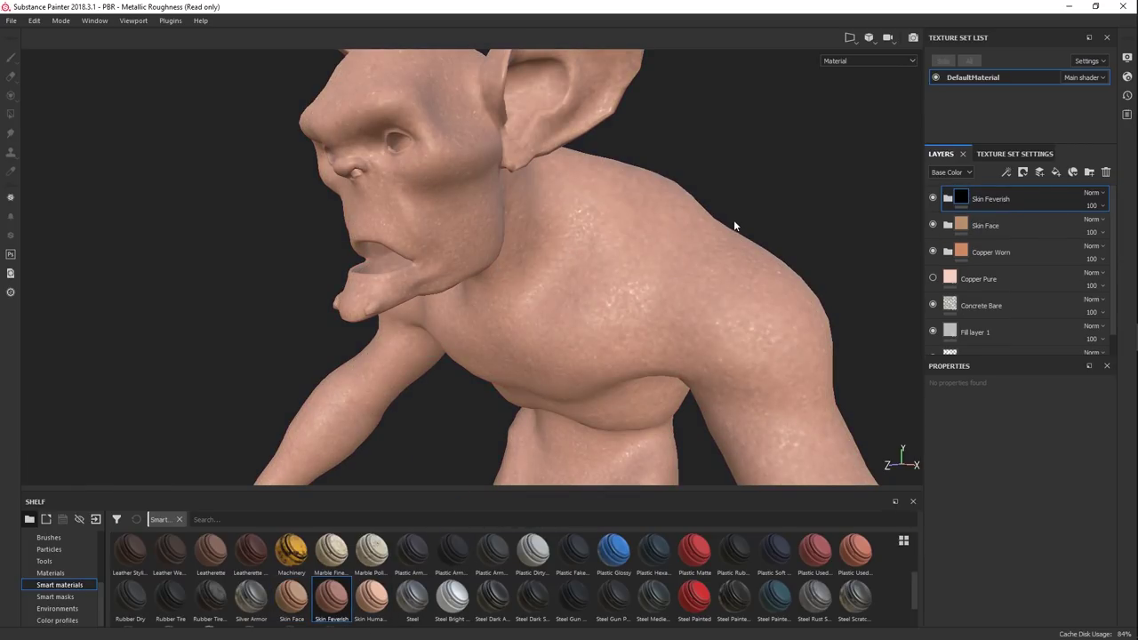
# Add a black mask to Skin Feverish and paint redness over the cheek, forehead and nose
pyautogui.click(1005, 172)
pyautogui.click(988, 220)
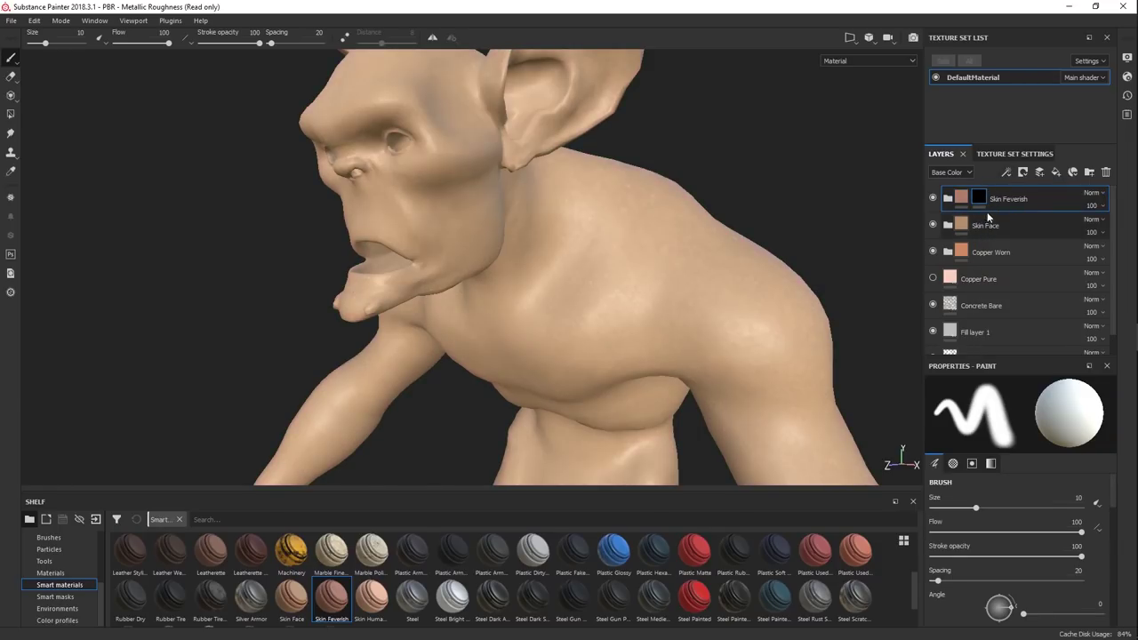
pyautogui.moveTo(640, 284)
pyautogui.mouseDown()
pyautogui.moveTo(601, 299)
pyautogui.moveTo(522, 279)
pyautogui.moveTo(439, 238)
pyautogui.moveTo(407, 184)
pyautogui.moveTo(350, 163)
pyautogui.moveTo(619, 183)
pyautogui.mouseUp()
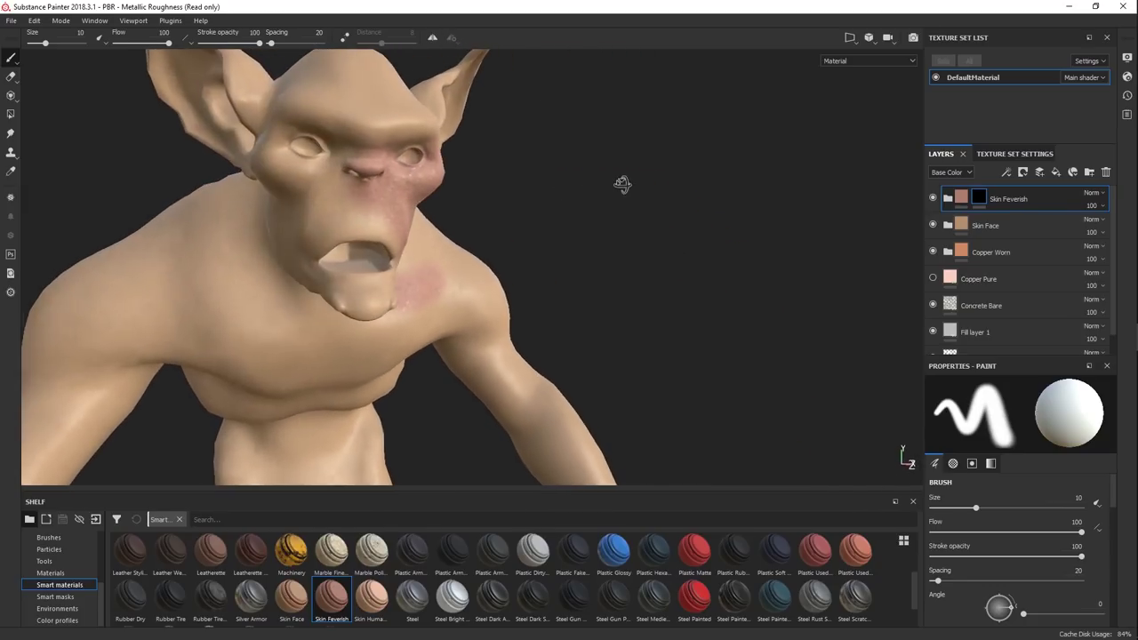
pyautogui.moveTo(380, 178)
pyautogui.mouseDown()
pyautogui.moveTo(312, 235)
pyautogui.moveTo(373, 245)
pyautogui.moveTo(359, 294)
pyautogui.moveTo(312, 230)
pyautogui.moveTo(336, 253)
pyautogui.mouseUp()
# Erase the stray pink on neck and cheek, paint the ear pink, and review the lighting
pyautogui.keyDown('alt'); pyautogui.moveTo(479, 240); pyautogui.dragTo(125, 259); pyautogui.keyUp('alt')
pyautogui.moveTo(585, 240)
pyautogui.mouseDown()
pyautogui.moveTo(470, 267)
pyautogui.moveTo(329, 194)
pyautogui.moveTo(610, 196)
pyautogui.moveTo(472, 340)
pyautogui.moveTo(445, 318)
pyautogui.moveTo(510, 267)
pyautogui.moveTo(457, 254)
pyautogui.moveTo(452, 204)
pyautogui.moveTo(498, 265)
pyautogui.moveTo(332, 300)
pyautogui.moveTo(551, 285)
pyautogui.moveTo(523, 269)
pyautogui.moveTo(544, 287)
pyautogui.mouseUp()
pyautogui.moveTo(472, 240)
pyautogui.mouseDown()
pyautogui.moveTo(467, 212)
pyautogui.moveTo(420, 172)
pyautogui.moveTo(426, 116)
pyautogui.moveTo(482, 176)
pyautogui.moveTo(427, 229)
pyautogui.moveTo(373, 149)
pyautogui.mouseUp()
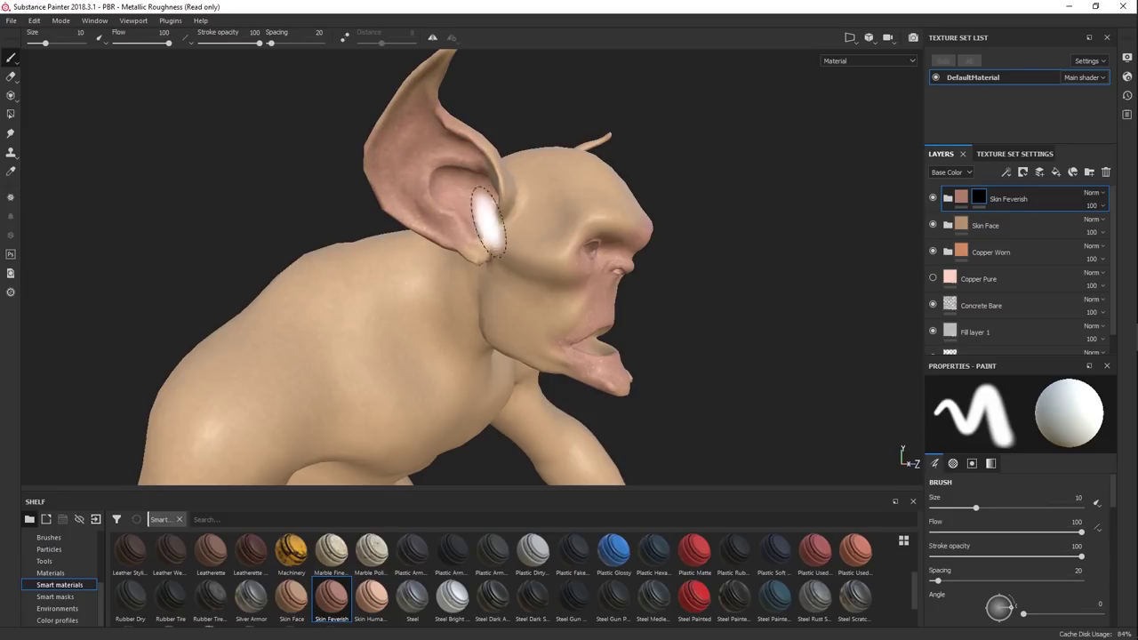
pyautogui.moveTo(482, 216)
pyautogui.keyDown('alt'); pyautogui.mouseDown()
pyautogui.moveTo(475, 254)
pyautogui.moveTo(406, 237)
pyautogui.moveTo(546, 221)
pyautogui.moveTo(530, 162)
pyautogui.moveTo(574, 114)
pyautogui.moveTo(467, 191)
pyautogui.moveTo(675, 155)
pyautogui.moveTo(591, 244)
pyautogui.moveTo(648, 275)
pyautogui.mouseUp(); pyautogui.keyUp('alt')
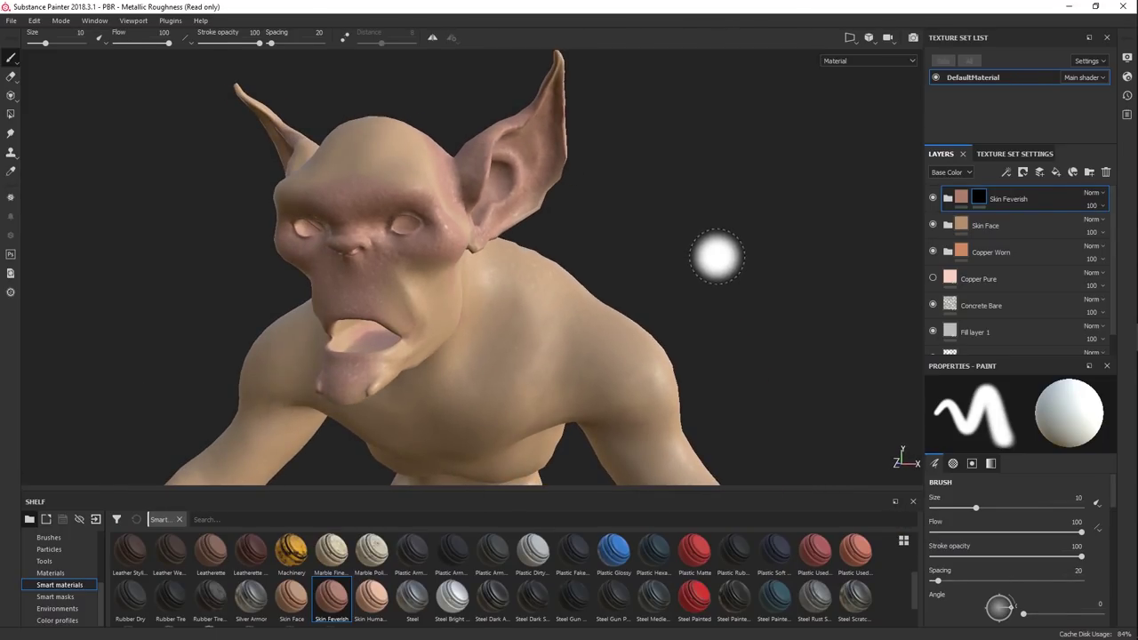
pyautogui.keyDown('shift'); pyautogui.moveTo(714, 254); pyautogui.dragTo(691, 260, button='right'); pyautogui.keyUp('shift')
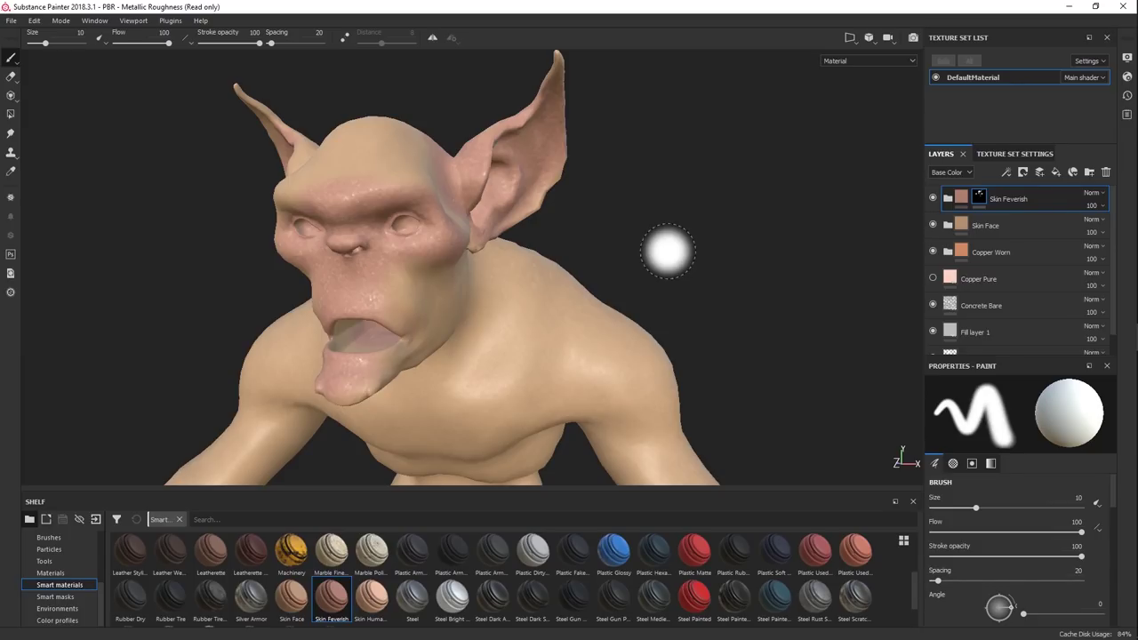
pyautogui.scroll(-2, 687, 621)
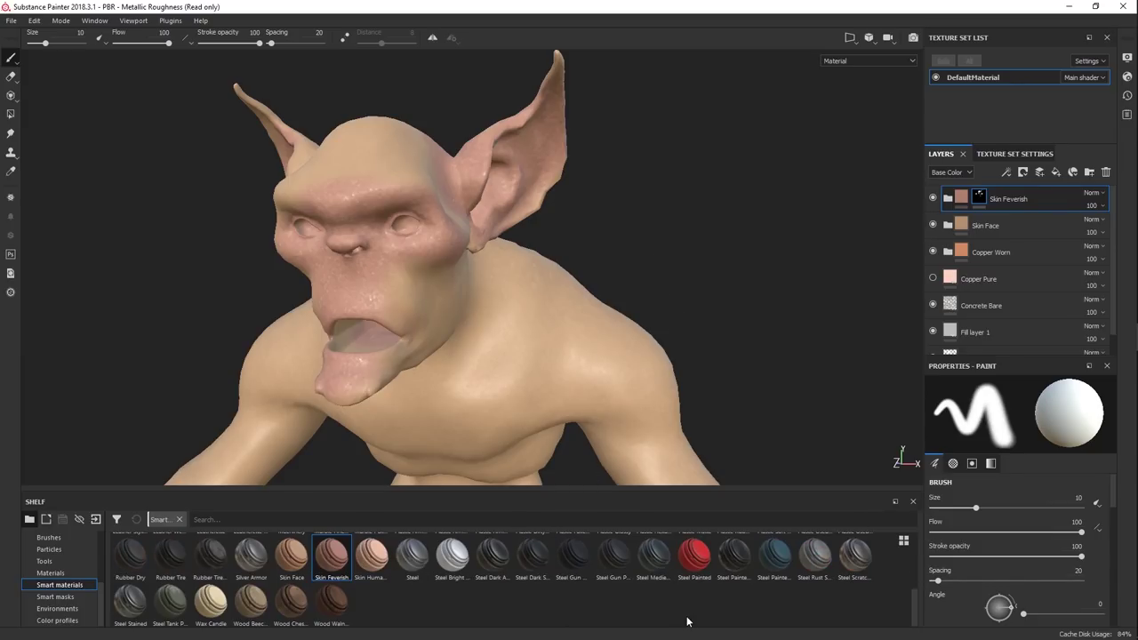
pyautogui.scroll(3, 687, 621)
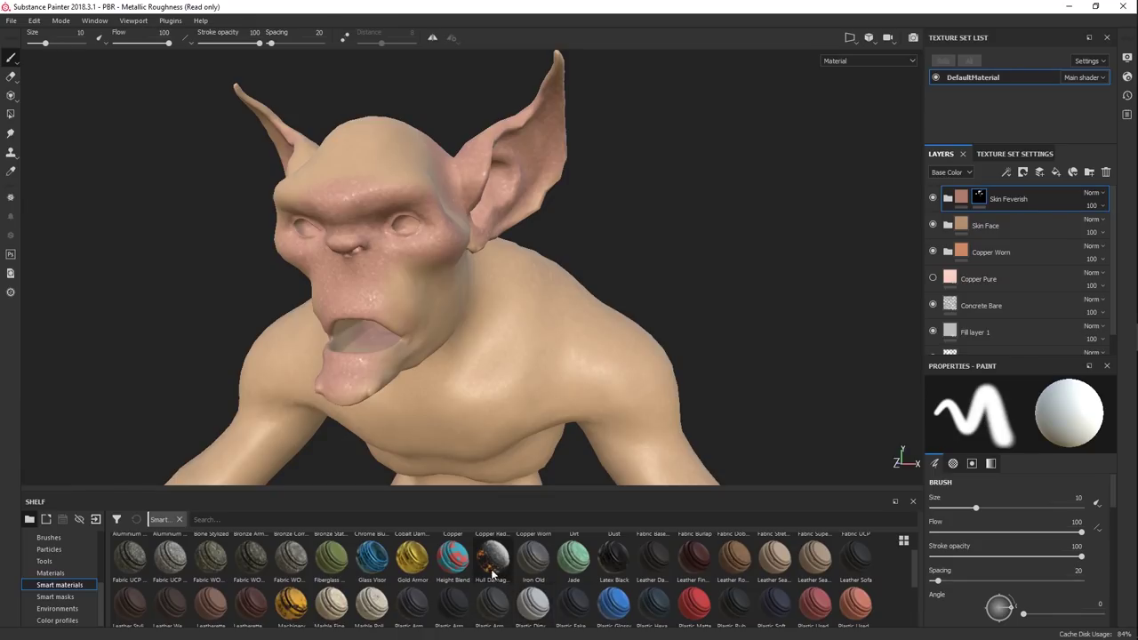
# Apply the Machinery smart material and expand its group to see the layers
pyautogui.moveTo(313, 609); pyautogui.dragTo(434, 296)
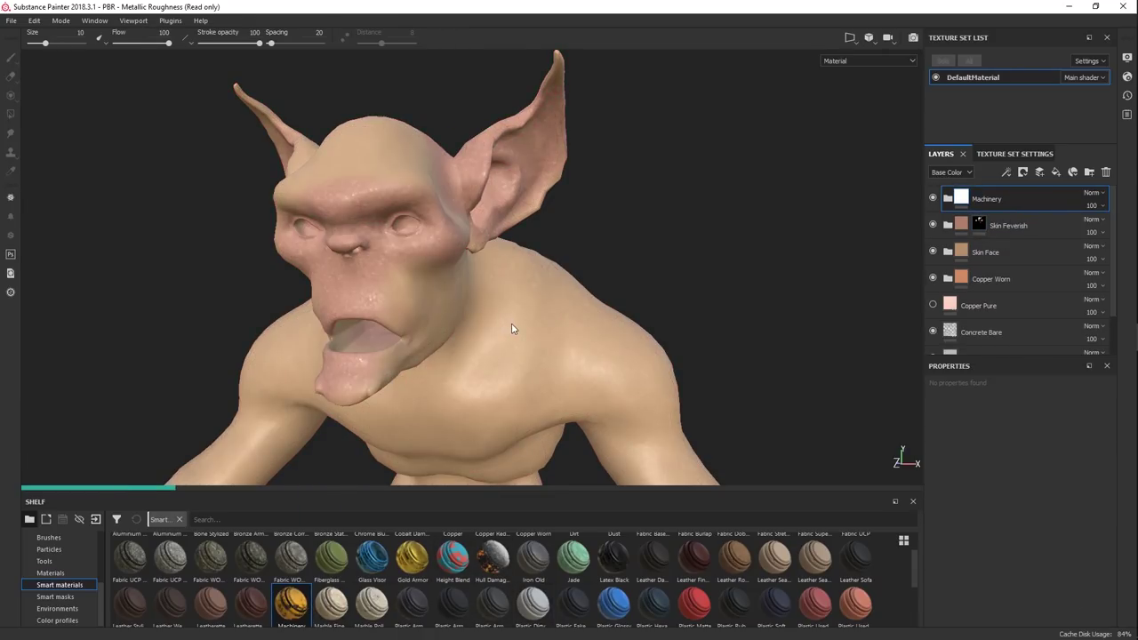
pyautogui.scroll(2, 520, 302)
pyautogui.scroll(-3, 528, 279)
pyautogui.scroll(1, 533, 300)
pyautogui.scroll(-1, 532, 312)
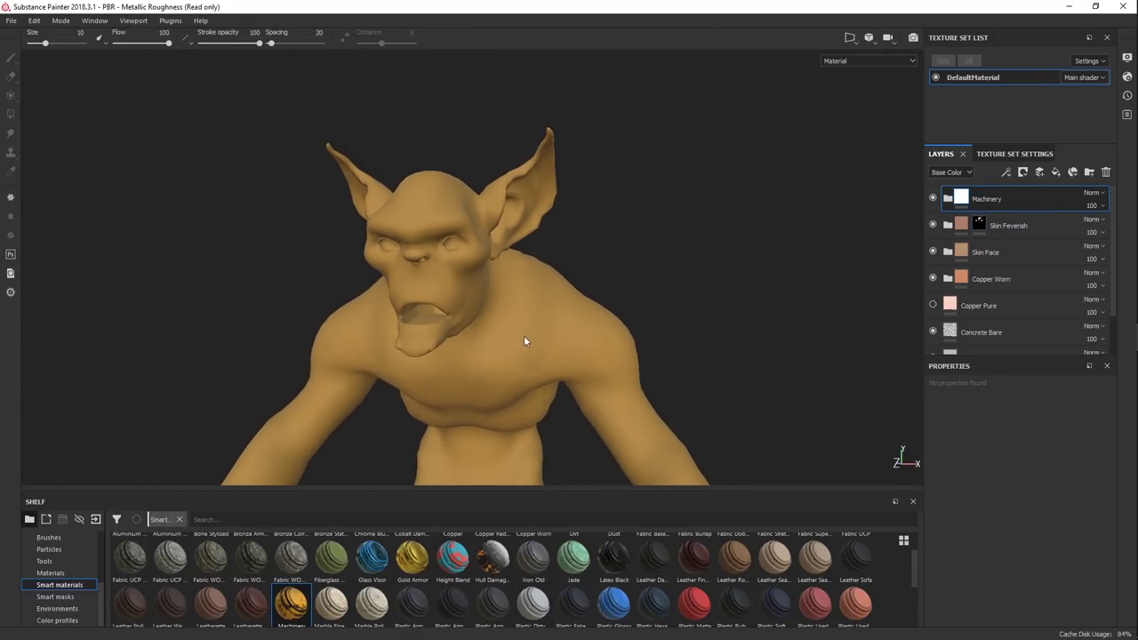
pyautogui.scroll(4, 523, 335)
pyautogui.keyDown('alt'); pyautogui.moveTo(545, 240); pyautogui.dragTo(604, 236); pyautogui.keyUp('alt')
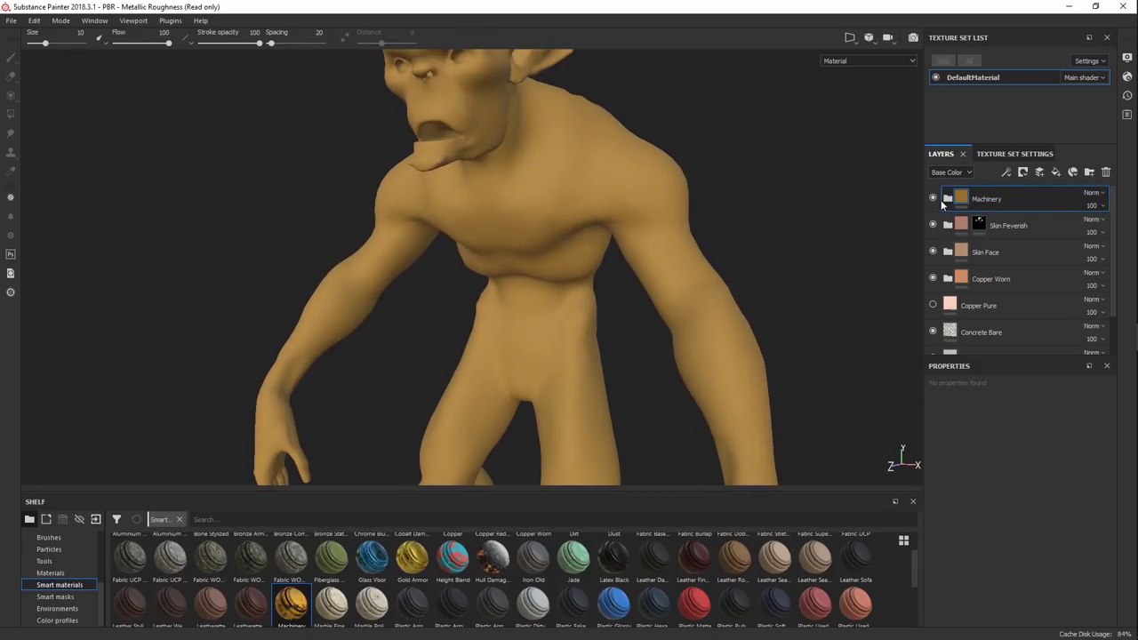
pyautogui.click(948, 200)
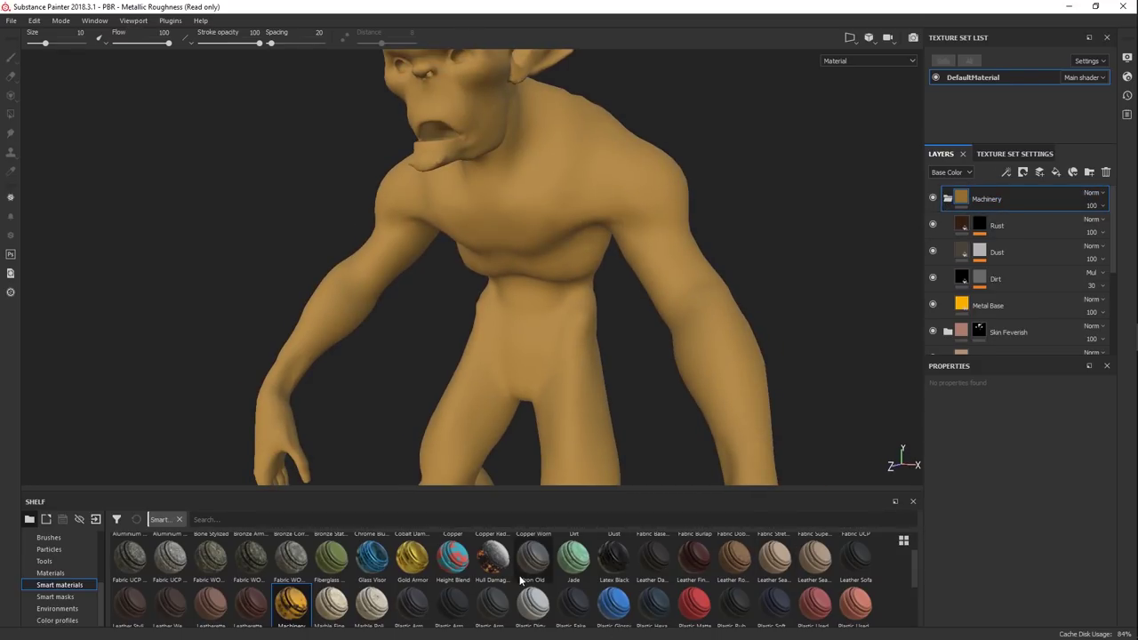
# Add Steel Painted on top and toggle its visibility to compare the polished steel look
pyautogui.scroll(-5, 611, 582)
pyautogui.moveTo(694, 556)
pyautogui.mouseDown()
pyautogui.moveTo(550, 242)
pyautogui.moveTo(560, 274)
pyautogui.mouseUp()
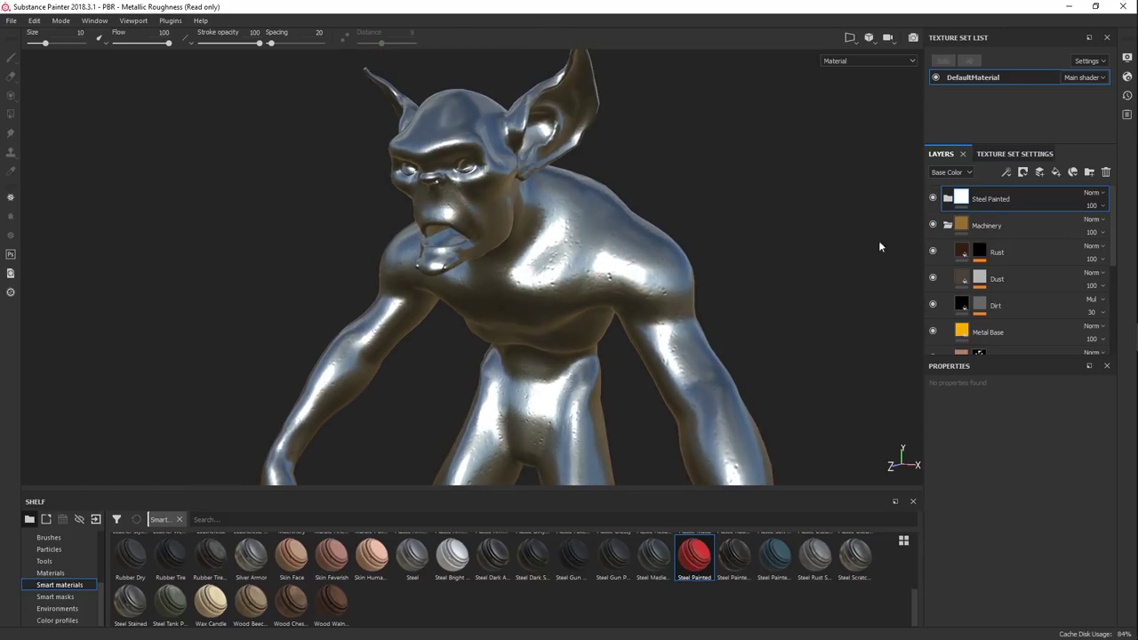
pyautogui.click(932, 197)
pyautogui.click(932, 198)
pyautogui.keyDown('alt'); pyautogui.moveTo(518, 280); pyautogui.dragTo(759, 267); pyautogui.keyUp('alt')
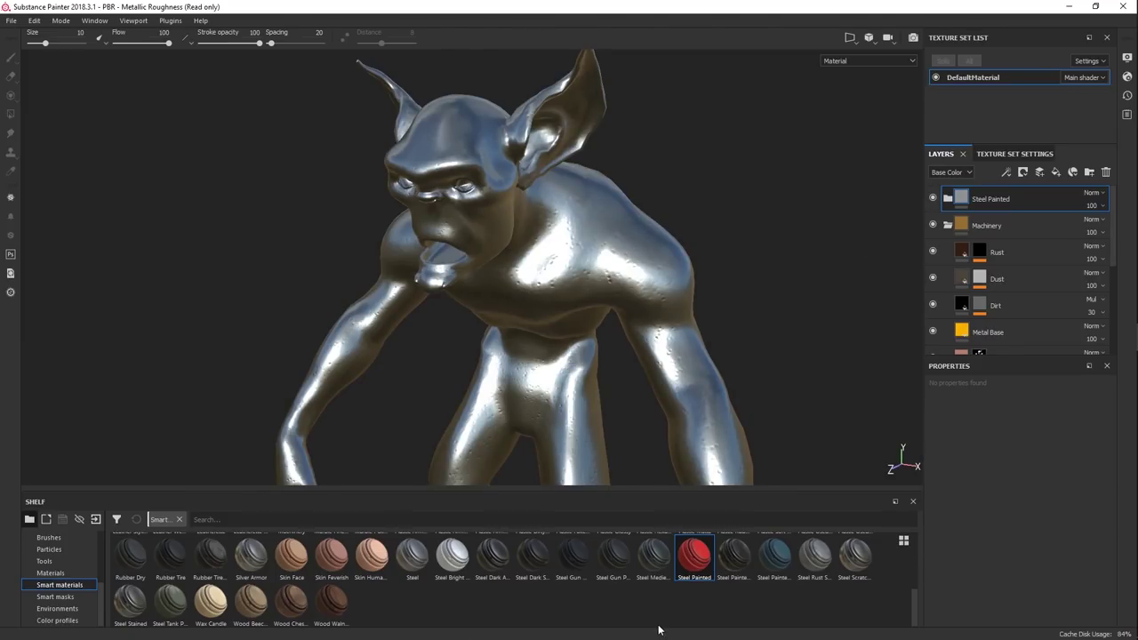
pyautogui.scroll(3, 658, 613)
pyautogui.moveTo(635, 601)
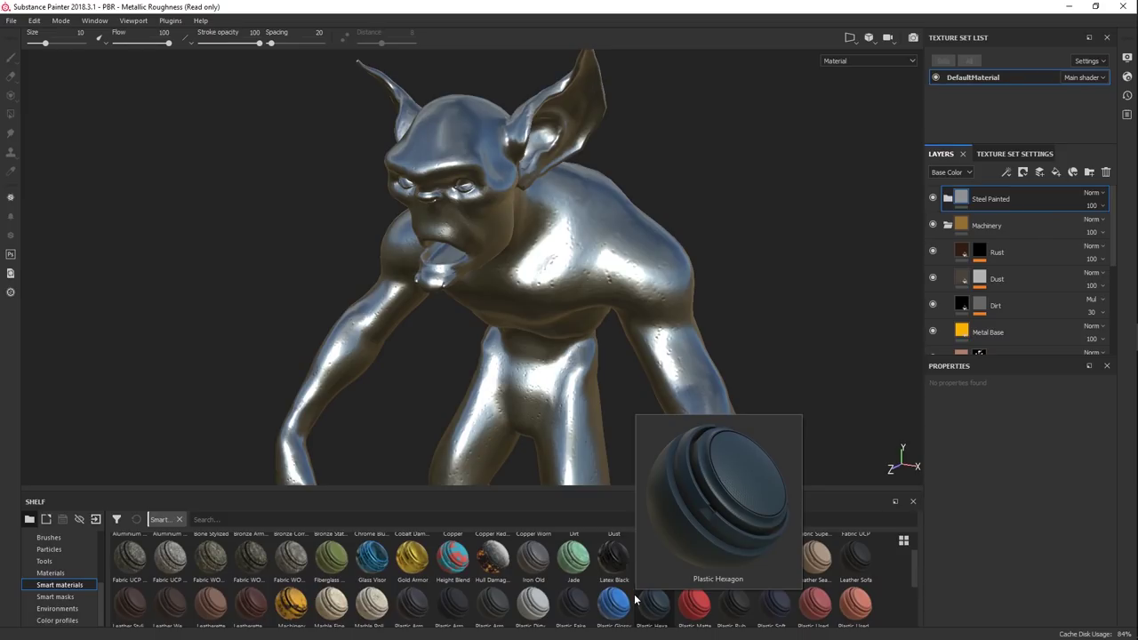
pyautogui.scroll(1, 525, 604)
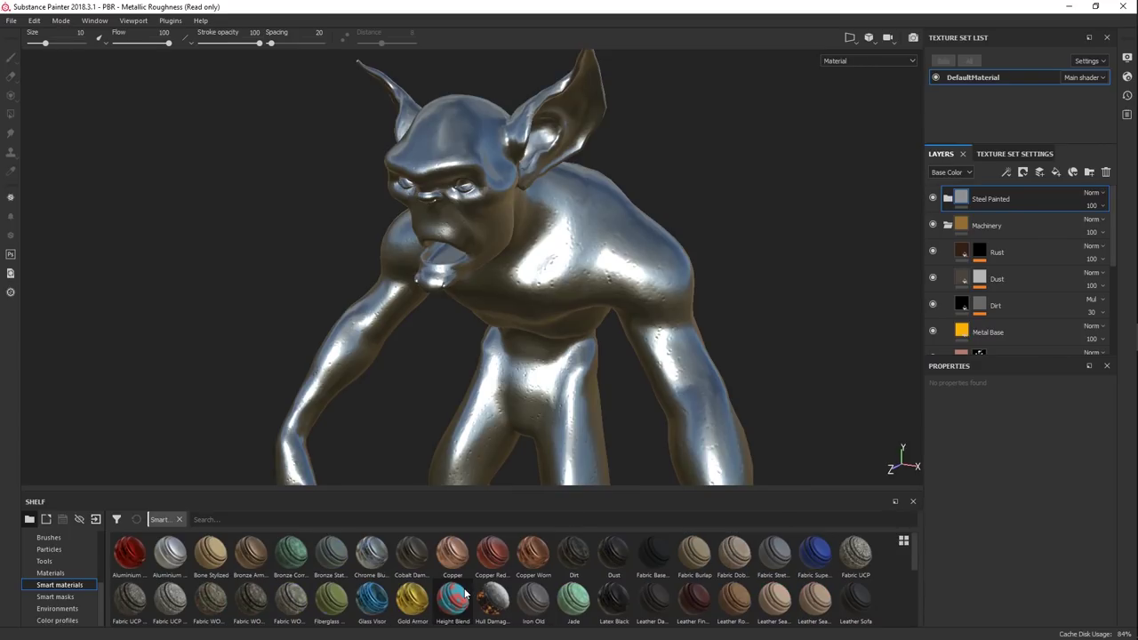
pyautogui.scroll(-2, 491, 605)
pyautogui.scroll(1, 400, 603)
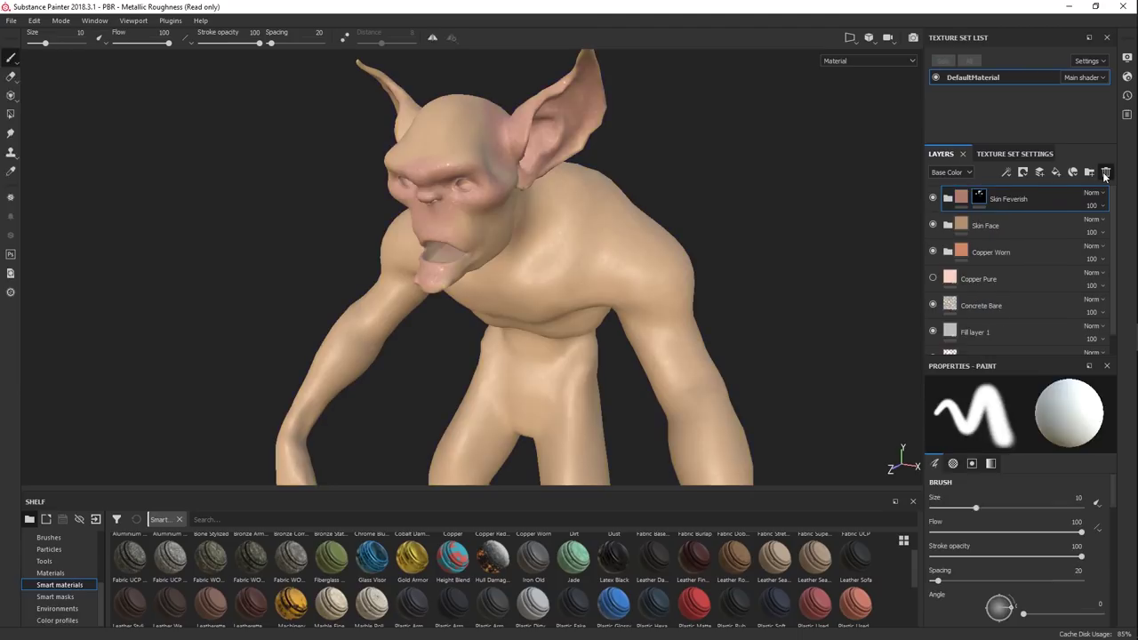
# Delete the five fill layers, including Copper Worn, Copper Pure and Concrete Bare, and add a new paint layer
pyautogui.click(1105, 172)
pyautogui.click(1105, 172)
pyautogui.click(1106, 172)
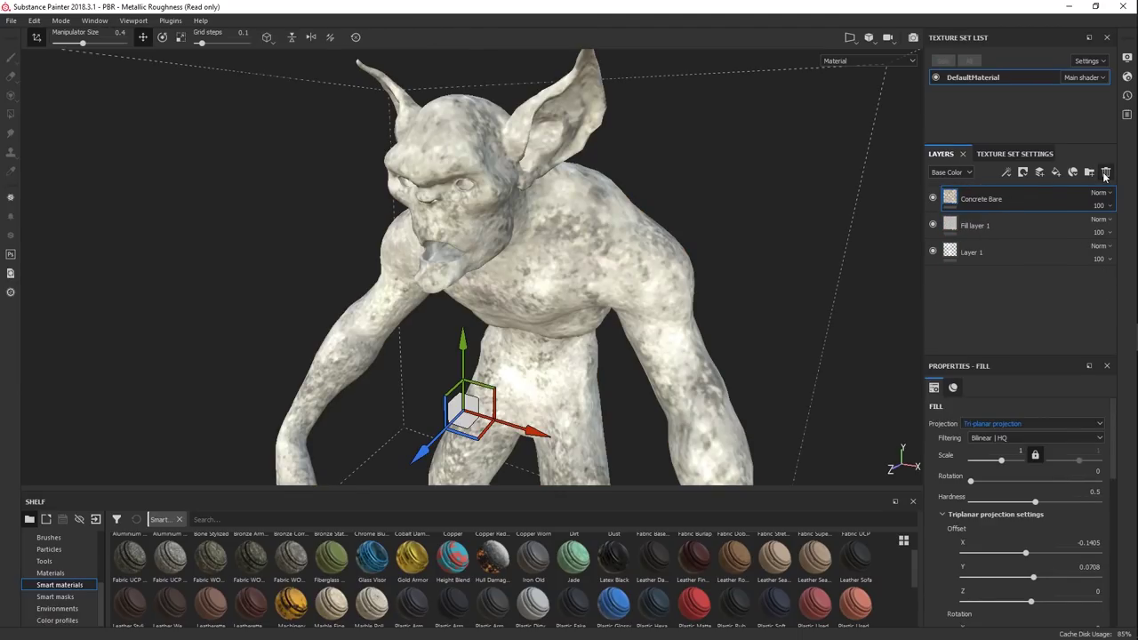
pyautogui.click(1105, 173)
pyautogui.click(1106, 172)
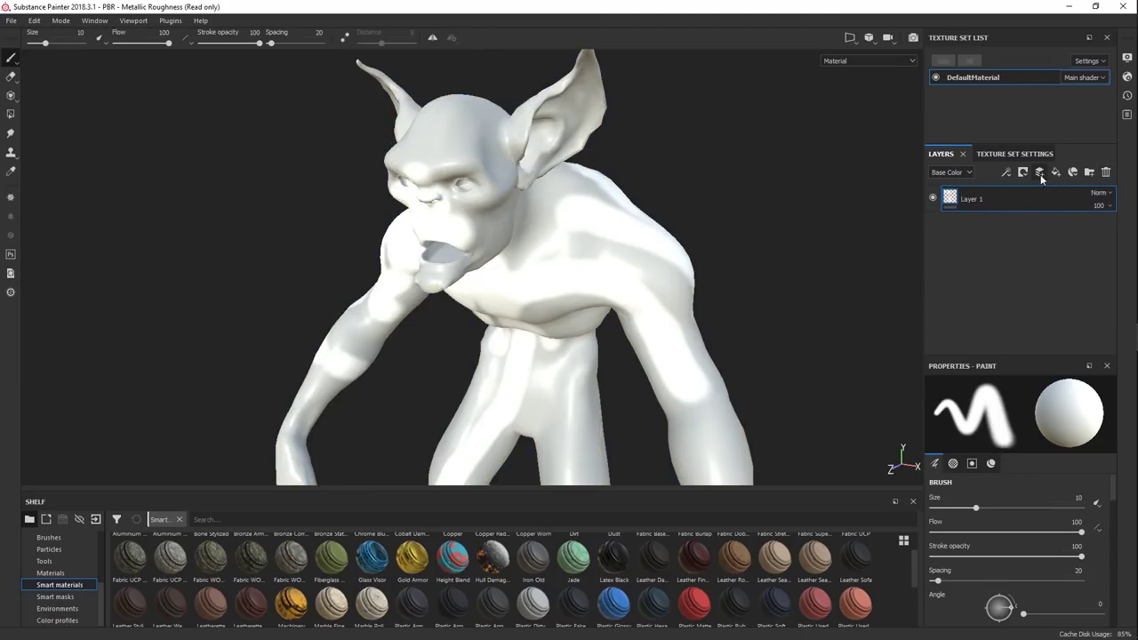
pyautogui.click(1040, 173)
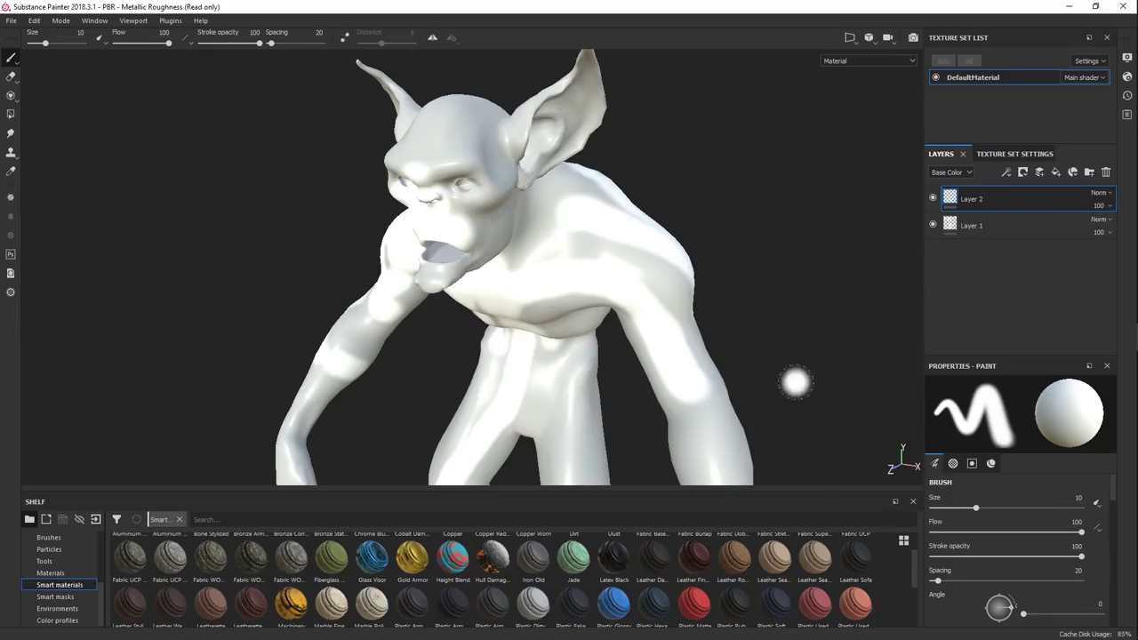
# Set paint height to -0.2364 and brush size to 2.63, then paint a thin groove on the shoulder
pyautogui.scroll(-8, 994, 553)
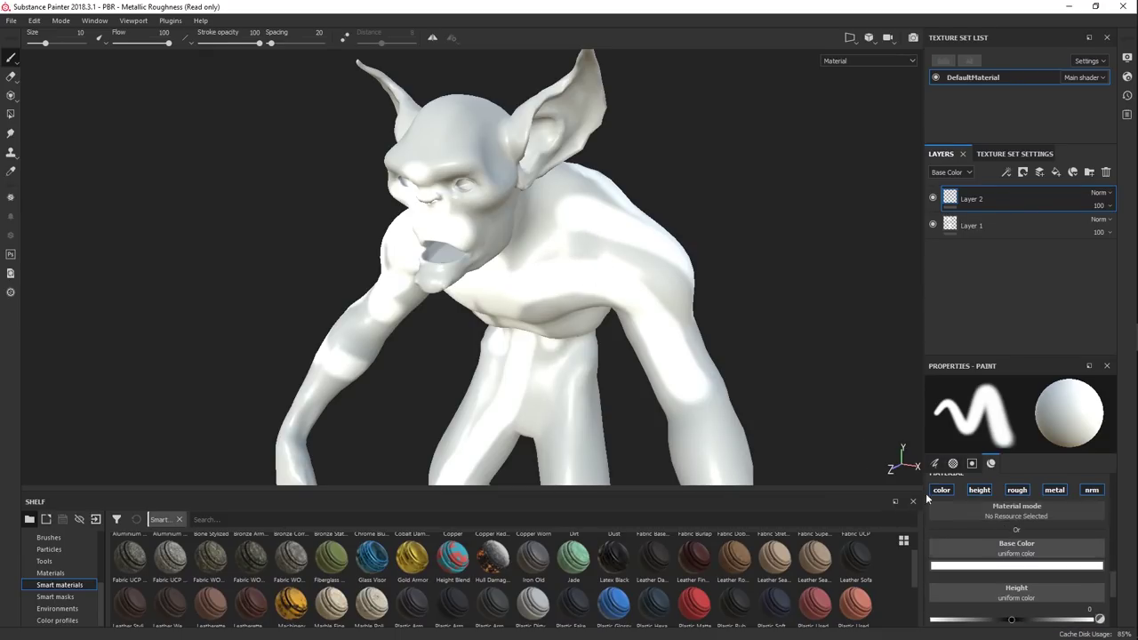
pyautogui.scroll(-3, 998, 548)
pyautogui.moveTo(1007, 549); pyautogui.dragTo(992, 549)
pyautogui.scroll(3, 539, 267)
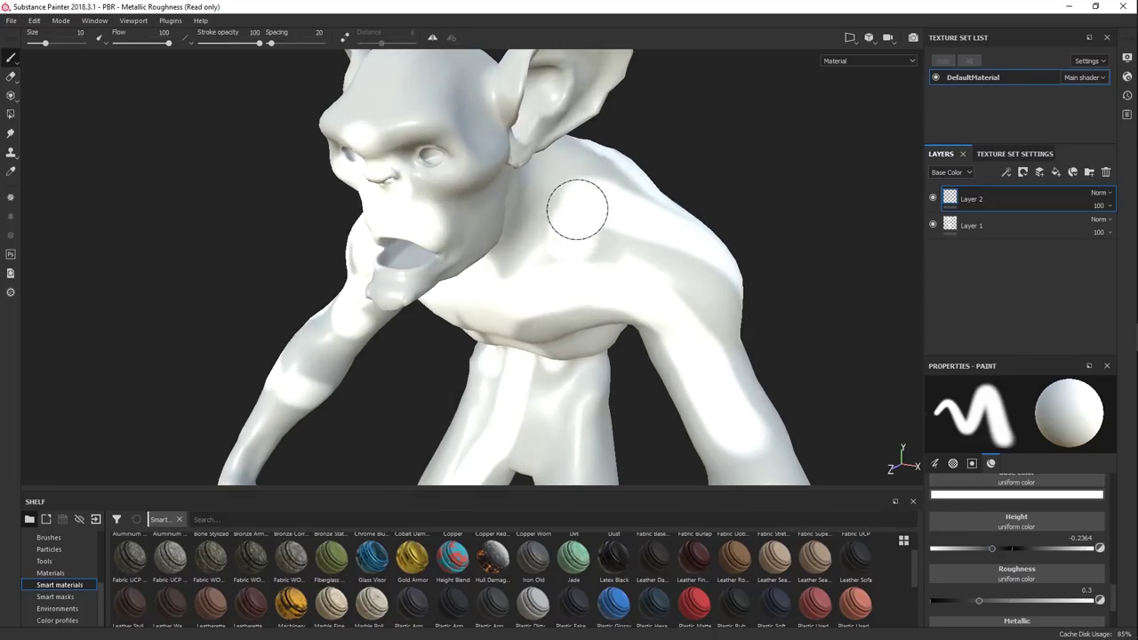
pyautogui.keyDown('ctrl'); pyautogui.moveTo(578, 210); pyautogui.dragTo(533, 185, button='right'); pyautogui.keyUp('ctrl')
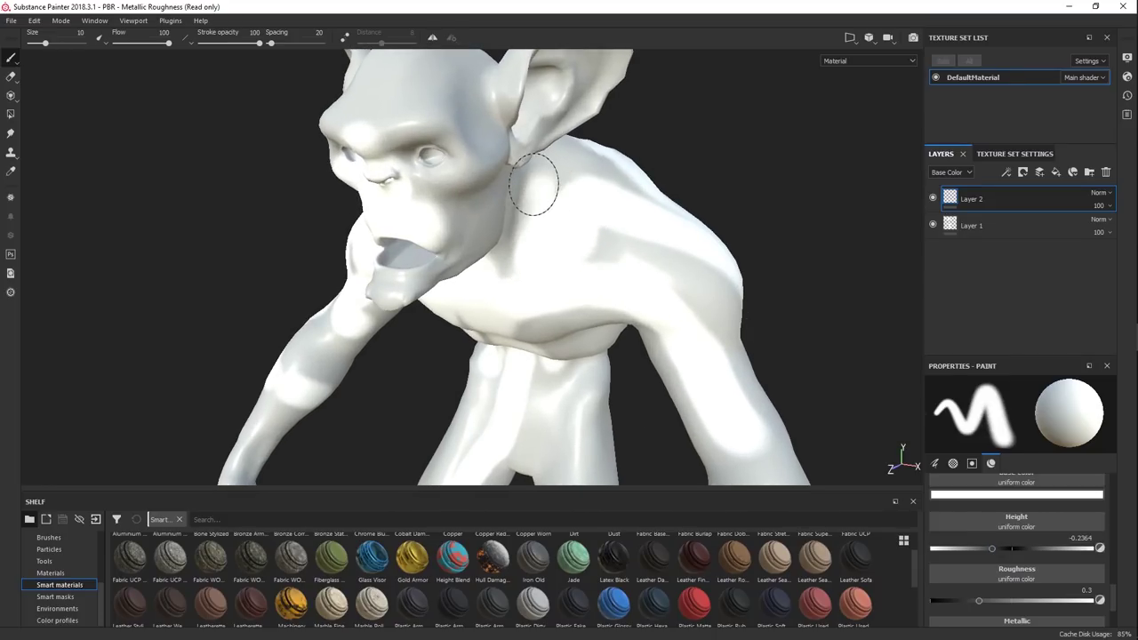
pyautogui.moveTo(661, 284); pyautogui.dragTo(603, 215)
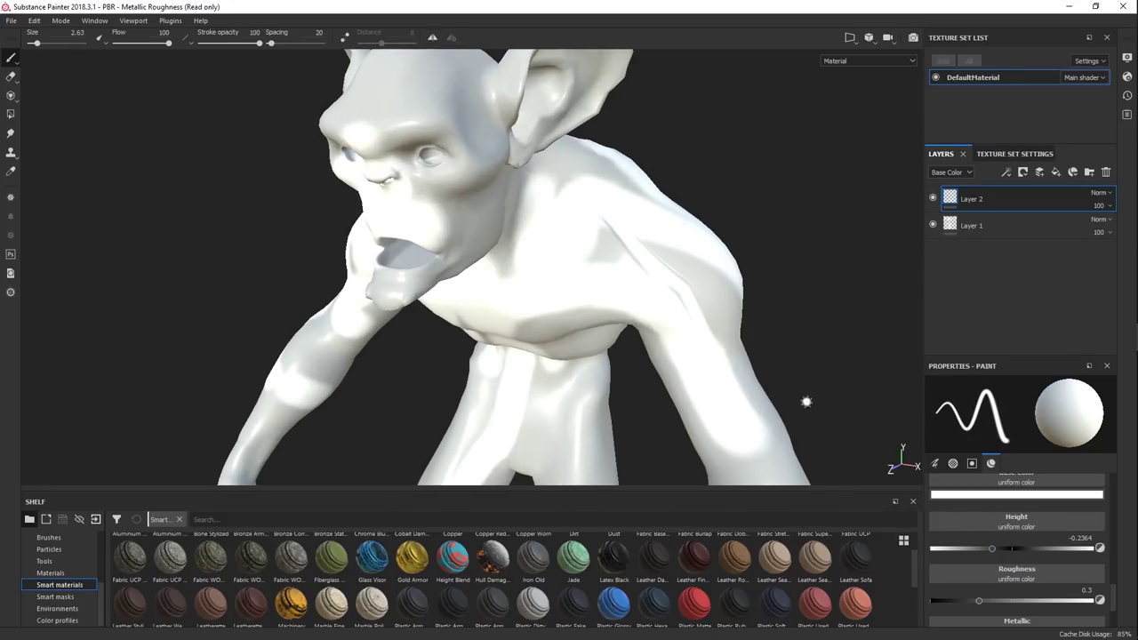
# Choose a dark red base colour and paint a Y-shaped stroke on the goblin's back
pyautogui.keyDown('alt'); pyautogui.moveTo(794, 323); pyautogui.dragTo(893, 426); pyautogui.keyUp('alt')
pyautogui.click(1031, 496)
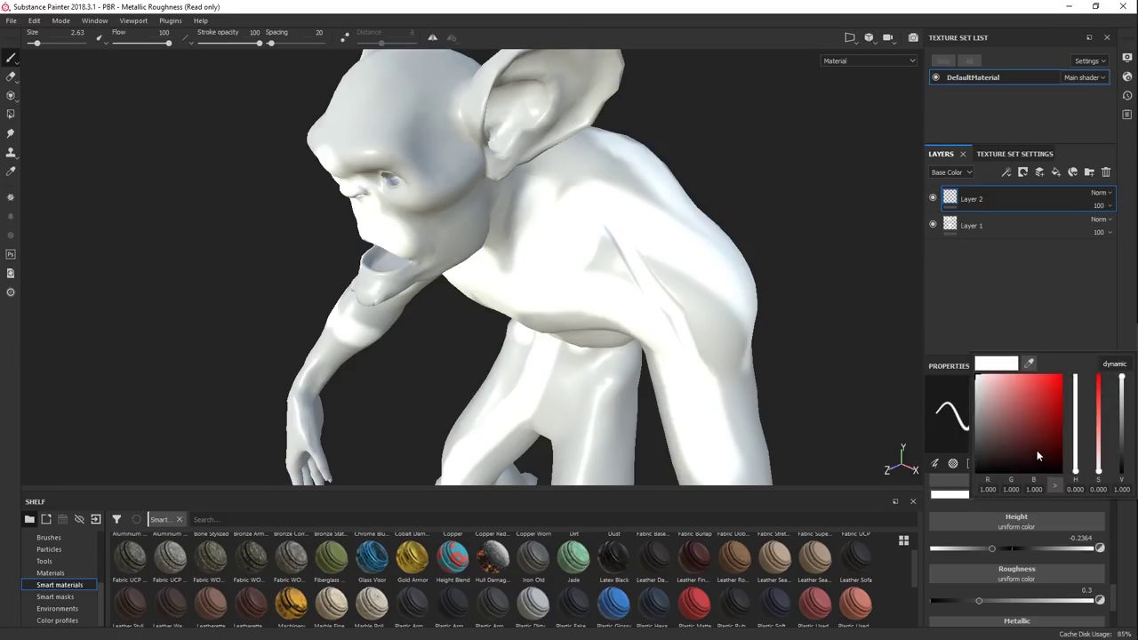
pyautogui.click(1037, 450)
pyautogui.moveTo(604, 233)
pyautogui.keyDown('alt'); pyautogui.mouseDown()
pyautogui.moveTo(503, 332)
pyautogui.moveTo(398, 300)
pyautogui.moveTo(462, 303)
pyautogui.mouseUp(); pyautogui.keyUp('alt')
pyautogui.moveTo(582, 396)
pyautogui.mouseDown()
pyautogui.moveTo(623, 336)
pyautogui.moveTo(647, 327)
pyautogui.moveTo(673, 411)
pyautogui.mouseUp()
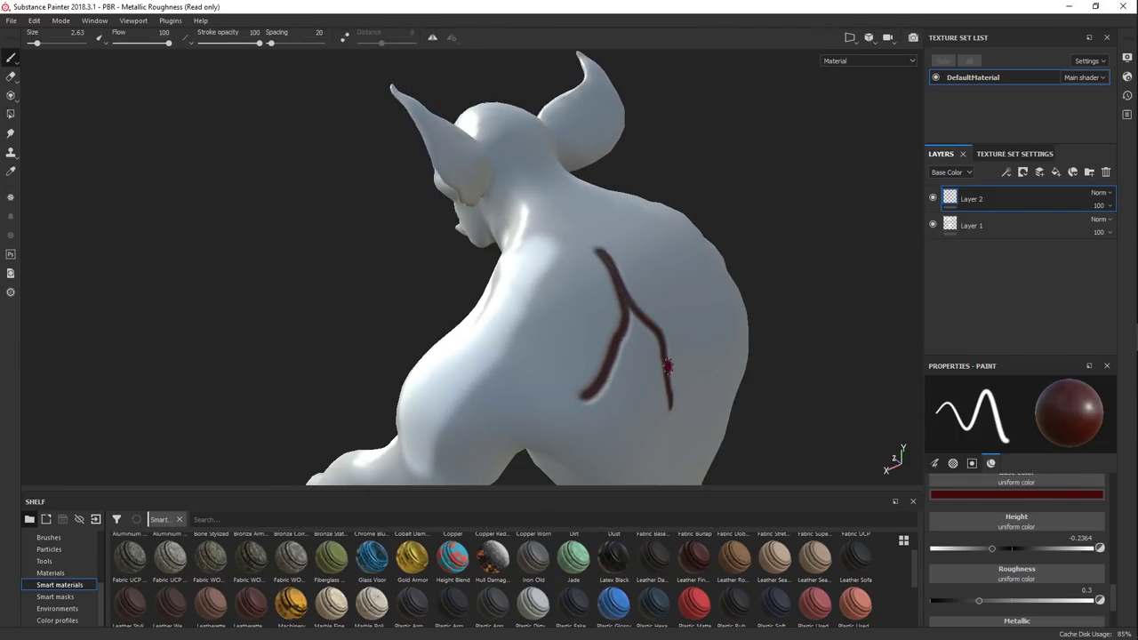
# Set metallic to 1 and roughness to 0.0764, then paint another glossy red stroke on the back
pyautogui.scroll(-2, 980, 569)
pyautogui.moveTo(979, 581); pyautogui.dragTo(1092, 581)
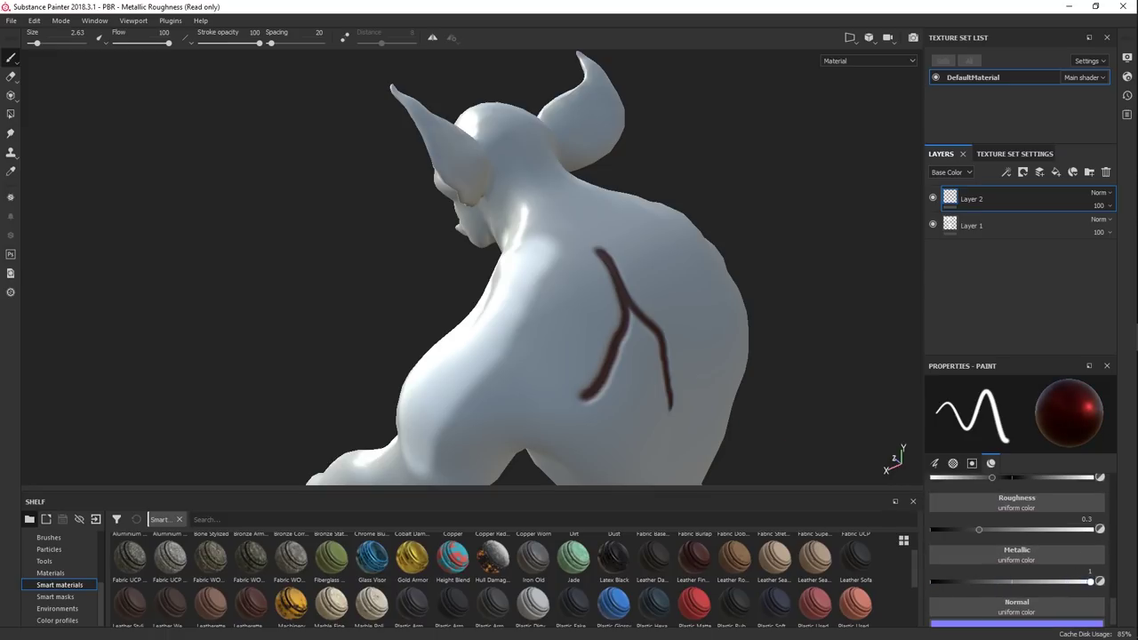
pyautogui.moveTo(586, 295); pyautogui.dragTo(496, 396)
pyautogui.keyDown('shift'); pyautogui.moveTo(496, 396); pyautogui.dragTo(622, 396, button='right'); pyautogui.keyUp('shift')
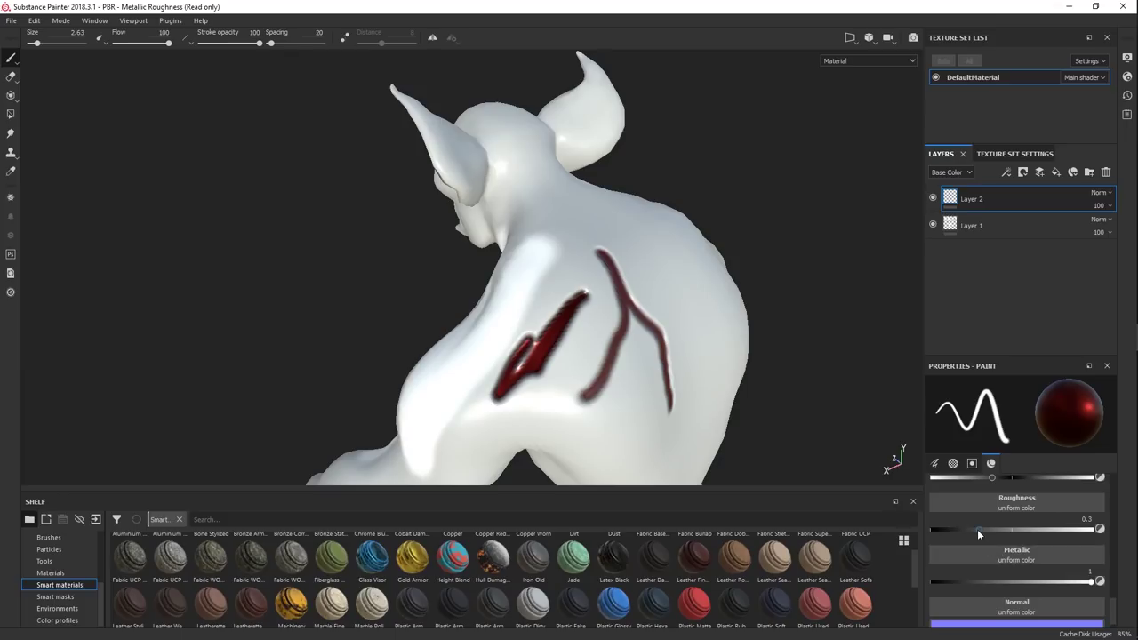
pyautogui.moveTo(979, 529); pyautogui.dragTo(941, 529)
pyautogui.moveTo(630, 345)
pyautogui.mouseDown()
pyautogui.moveTo(602, 420)
pyautogui.moveTo(528, 403)
pyautogui.moveTo(637, 388)
pyautogui.moveTo(536, 387)
pyautogui.moveTo(591, 389)
pyautogui.moveTo(567, 386)
pyautogui.moveTo(593, 367)
pyautogui.moveTo(557, 402)
pyautogui.moveTo(572, 371)
pyautogui.moveTo(561, 399)
pyautogui.moveTo(578, 368)
pyautogui.mouseUp()
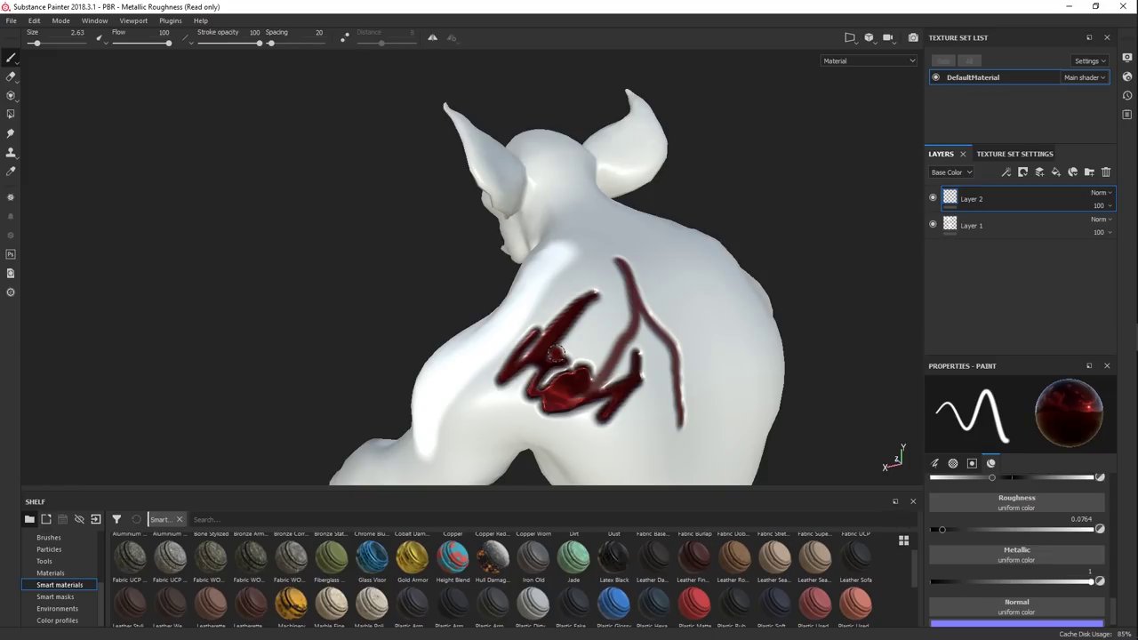
# Fill out the red strokes on the lower back into a large glossy dark red patch
pyautogui.moveTo(555, 353)
pyautogui.mouseDown()
pyautogui.moveTo(575, 382)
pyautogui.moveTo(551, 363)
pyautogui.moveTo(543, 380)
pyautogui.moveTo(585, 361)
pyautogui.moveTo(567, 349)
pyautogui.moveTo(547, 378)
pyautogui.moveTo(545, 352)
pyautogui.moveTo(572, 322)
pyautogui.mouseUp()
pyautogui.moveTo(573, 322)
pyautogui.keyDown('alt'); pyautogui.mouseDown()
pyautogui.moveTo(598, 349)
pyautogui.moveTo(661, 353)
pyautogui.moveTo(643, 367)
pyautogui.moveTo(575, 361)
pyautogui.moveTo(640, 361)
pyautogui.mouseUp(); pyautogui.keyUp('alt')
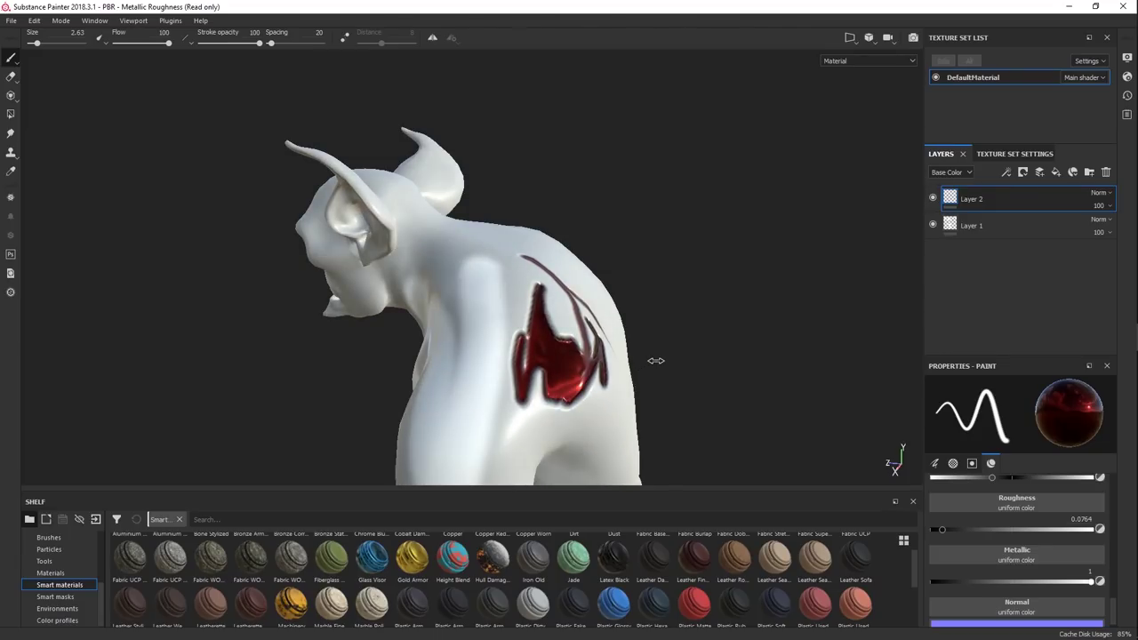
pyautogui.moveTo(539, 370)
pyautogui.keyDown('alt'); pyautogui.mouseDown()
pyautogui.moveTo(539, 292)
pyautogui.moveTo(539, 362)
pyautogui.moveTo(510, 435)
pyautogui.moveTo(493, 342)
pyautogui.moveTo(509, 432)
pyautogui.moveTo(521, 391)
pyautogui.moveTo(507, 399)
pyautogui.moveTo(532, 355)
pyautogui.moveTo(517, 358)
pyautogui.moveTo(502, 338)
pyautogui.moveTo(521, 326)
pyautogui.moveTo(516, 345)
pyautogui.moveTo(532, 329)
pyautogui.mouseUp(); pyautogui.keyUp('alt')
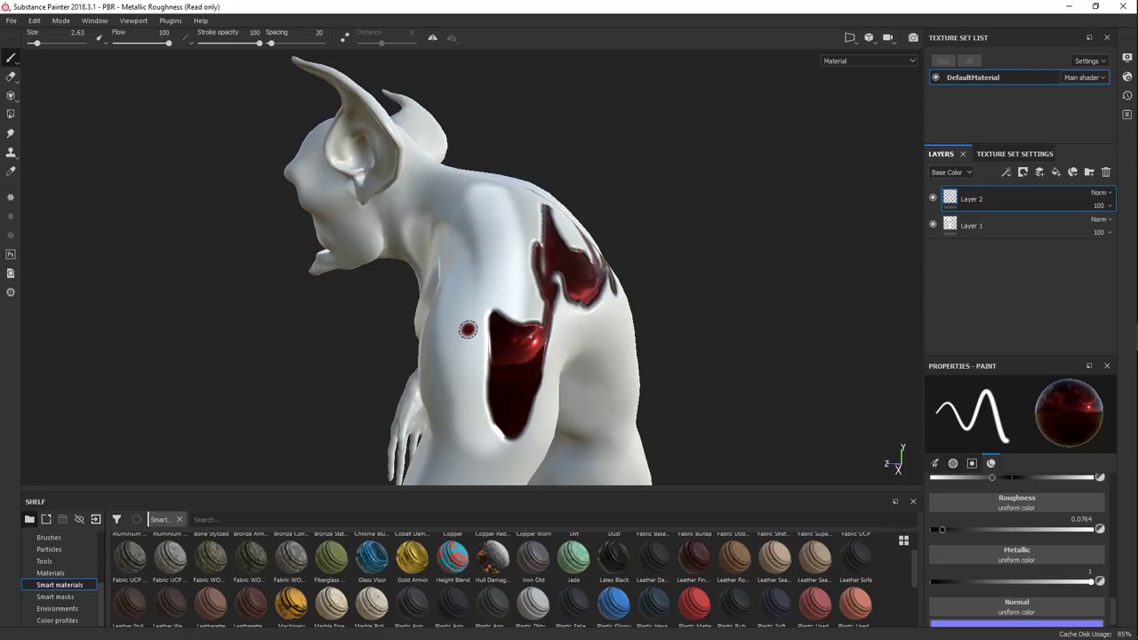
pyautogui.click(58, 21)
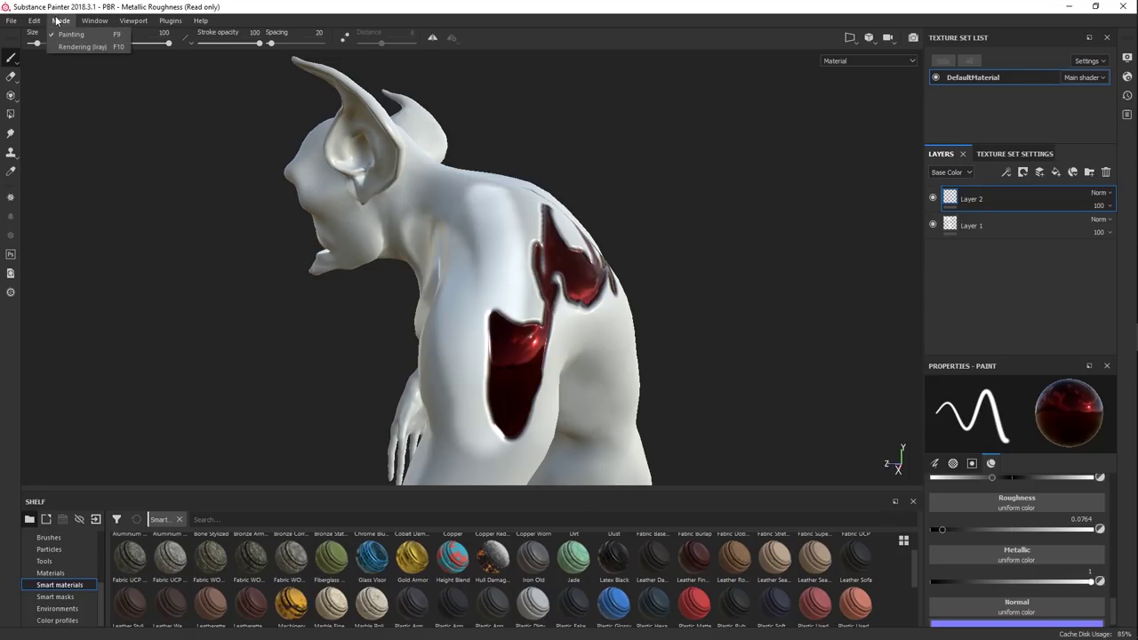
pyautogui.moveTo(33, 20)
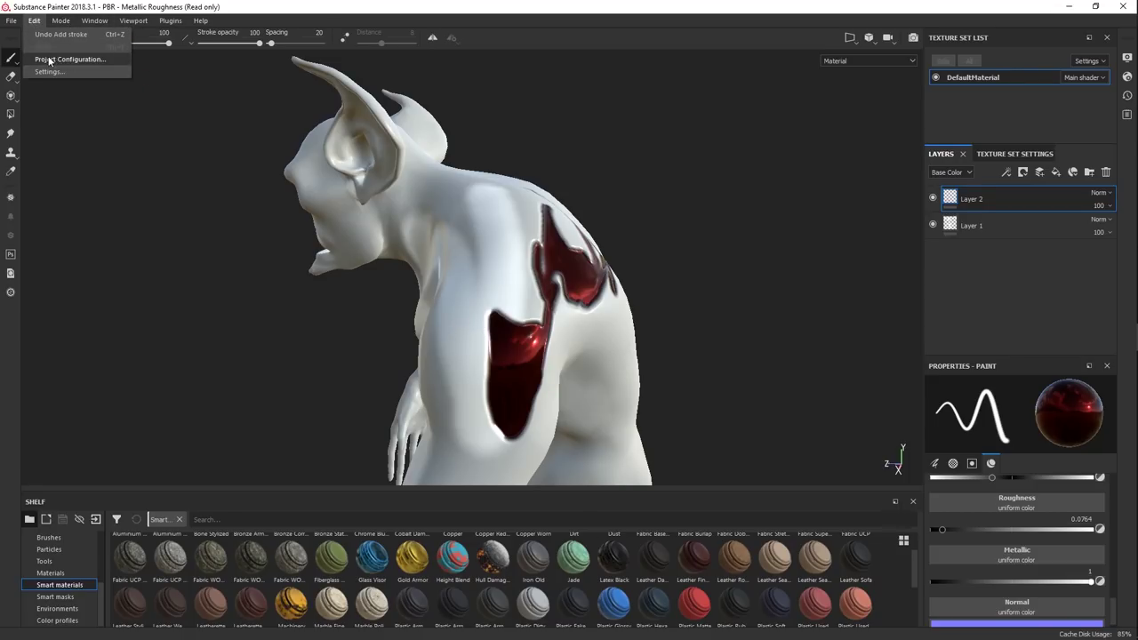
pyautogui.click(51, 60)
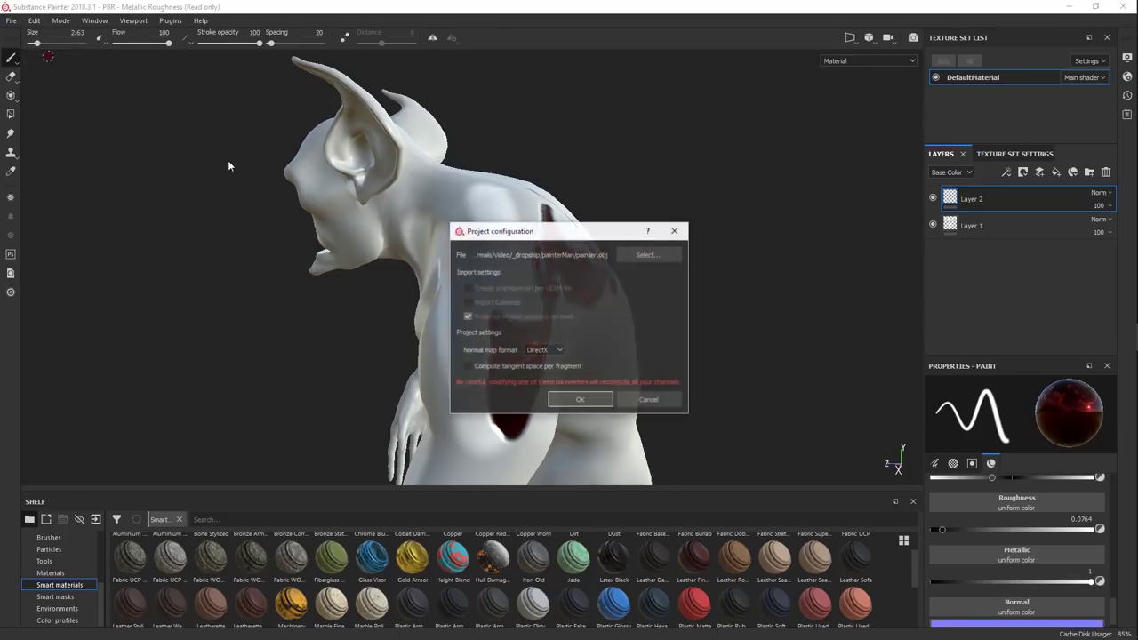
pyautogui.click(673, 232)
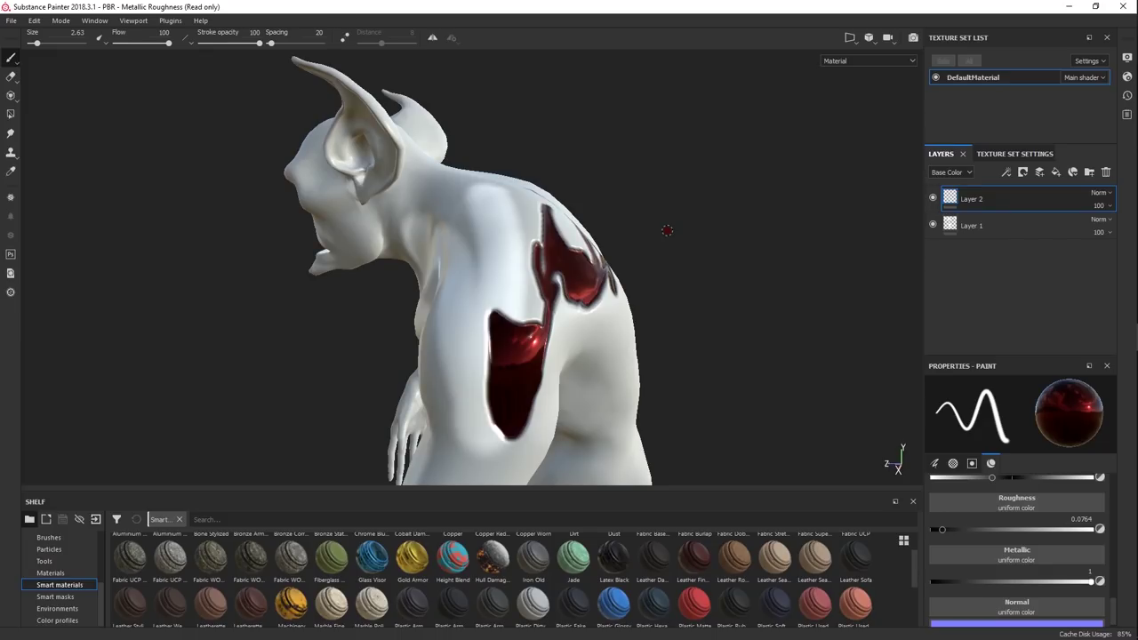
# From a left-front view, paint thin dark red lines across the hip, knee, chest and thigh
pyautogui.scroll(-3, 533, 387)
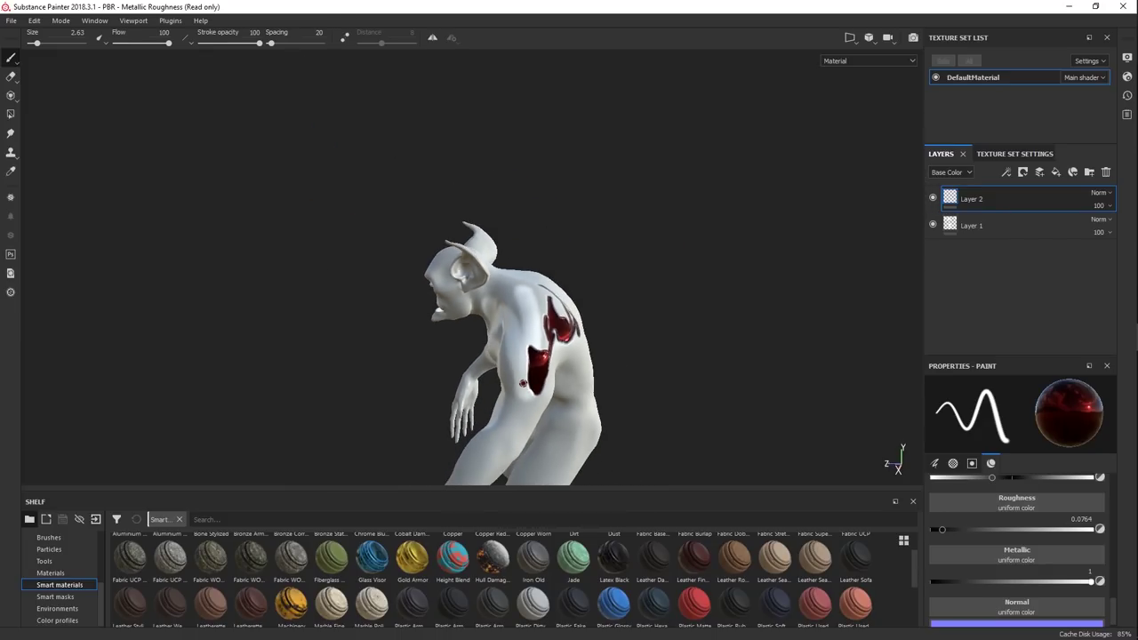
pyautogui.moveTo(539, 402)
pyautogui.keyDown('alt'); pyautogui.mouseDown()
pyautogui.moveTo(578, 392)
pyautogui.moveTo(532, 293)
pyautogui.moveTo(615, 297)
pyautogui.mouseUp(); pyautogui.keyUp('alt')
pyautogui.moveTo(590, 347); pyautogui.dragTo(613, 353)
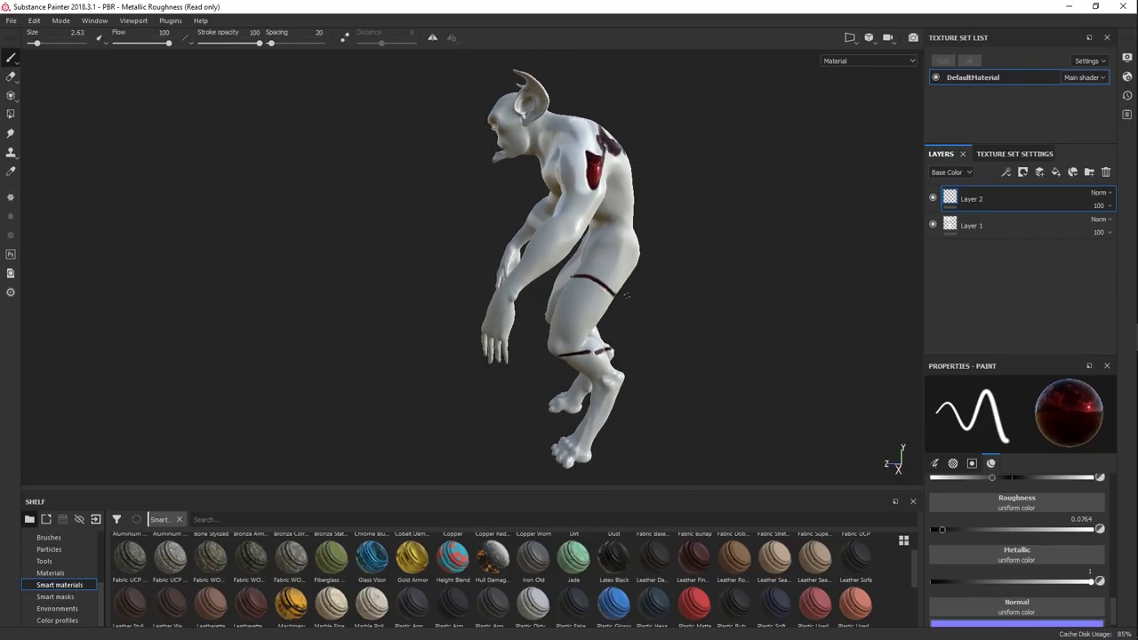
pyautogui.moveTo(580, 262); pyautogui.dragTo(606, 292)
pyautogui.moveTo(633, 195); pyautogui.dragTo(581, 254)
pyautogui.moveTo(622, 252); pyautogui.dragTo(612, 264)
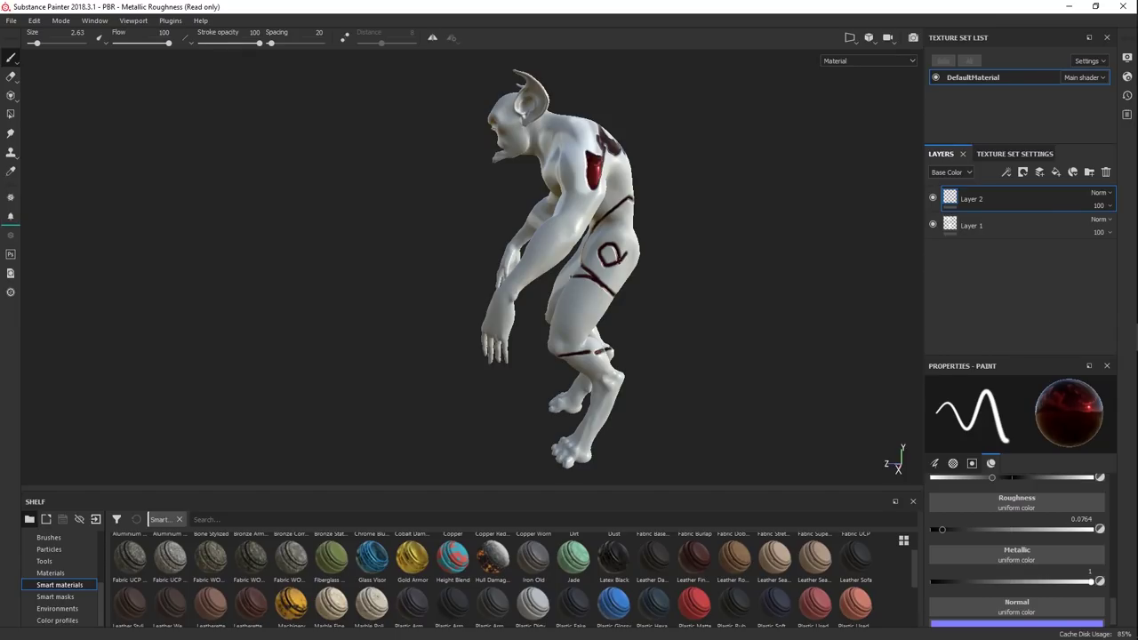
# Drag the Marble Fine White smart material from the Shelf onto the goblin mesh
pyautogui.rightClick(508, 286)
pyautogui.press('Escape')
pyautogui.moveTo(331, 604); pyautogui.dragTo(581, 197)
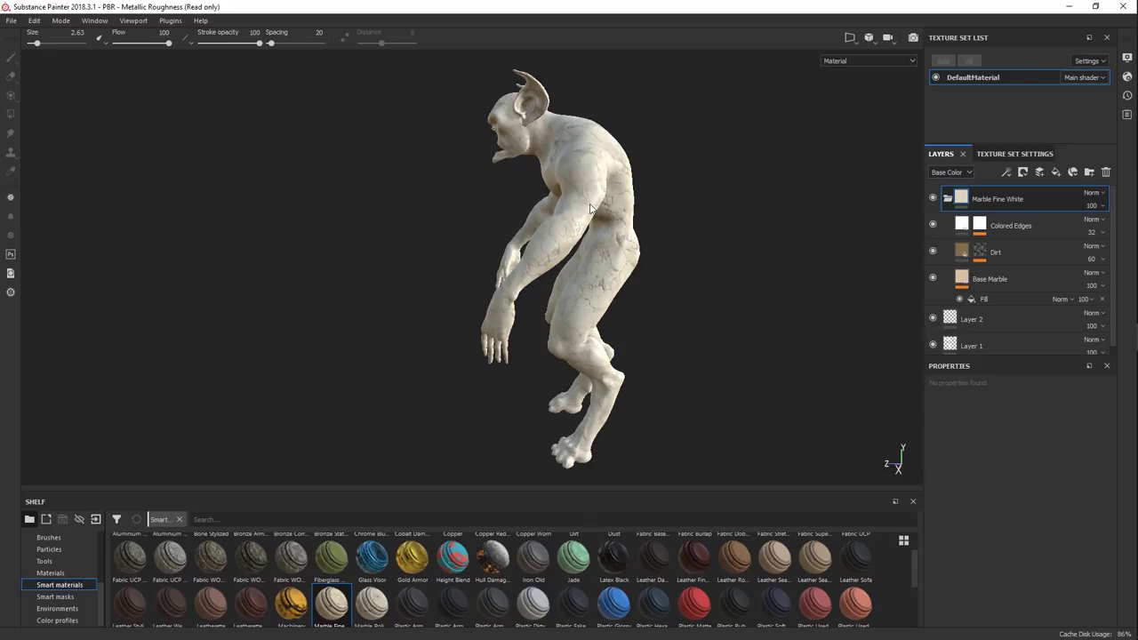
# Add a fill layer on top and remove the Marble Fine White material group
pyautogui.click(1057, 173)
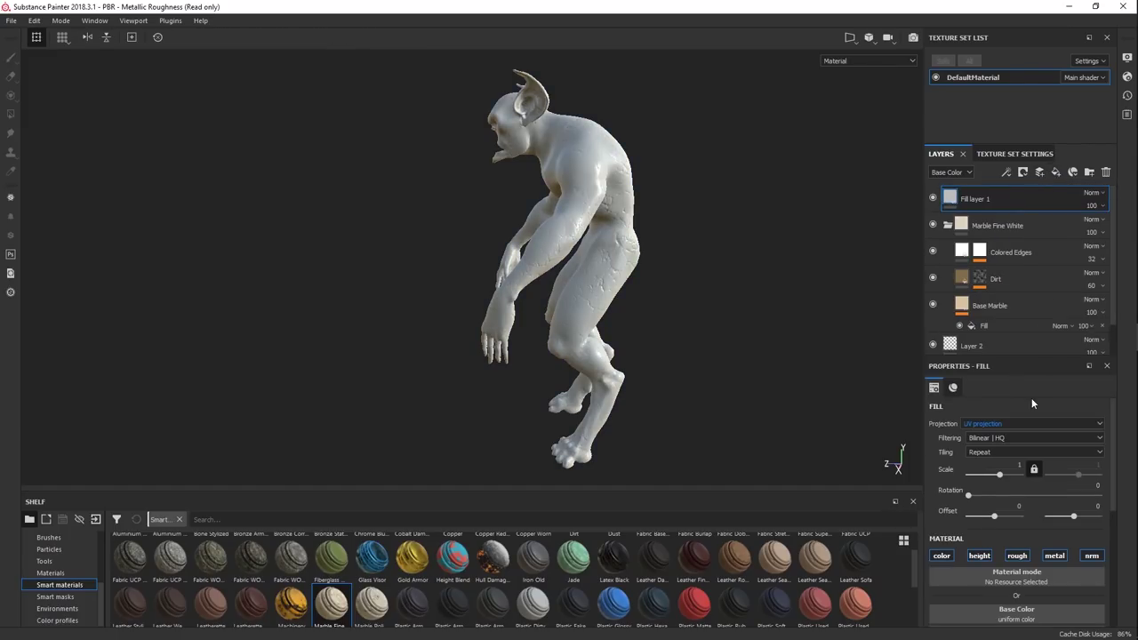
pyautogui.scroll(-2, 994, 511)
pyautogui.scroll(-1, 990, 533)
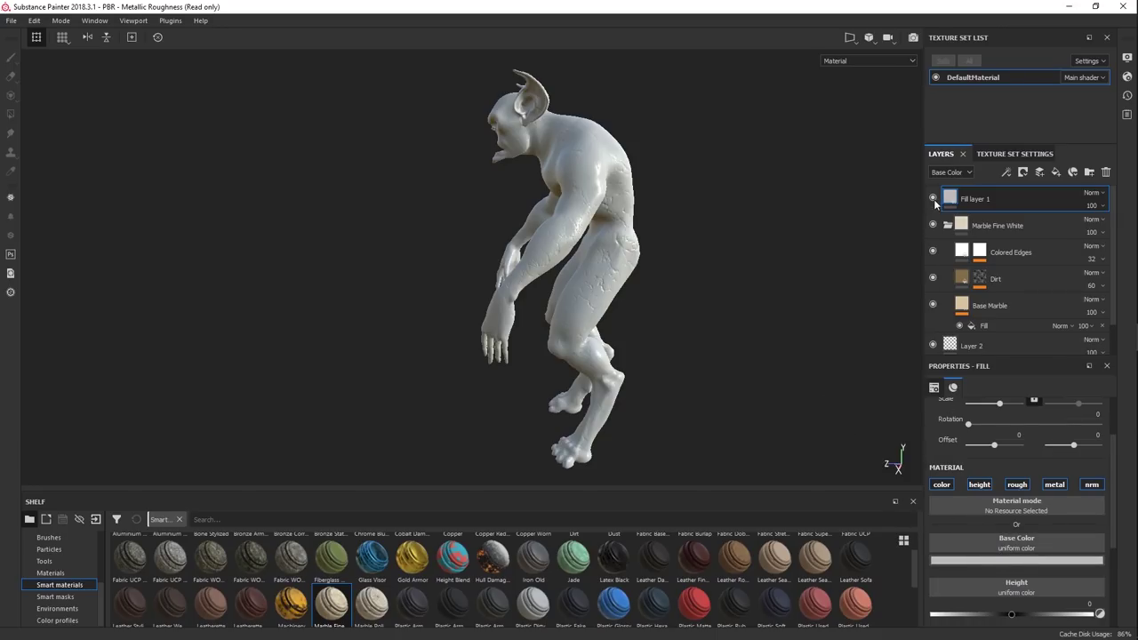
pyautogui.hotkey('ctrl', 'z')
pyautogui.hotkey('ctrl', 'z')
pyautogui.hotkey('ctrl', 'z')
pyautogui.hotkey('ctrl', 'z')
pyautogui.hotkey('ctrl', 'z')
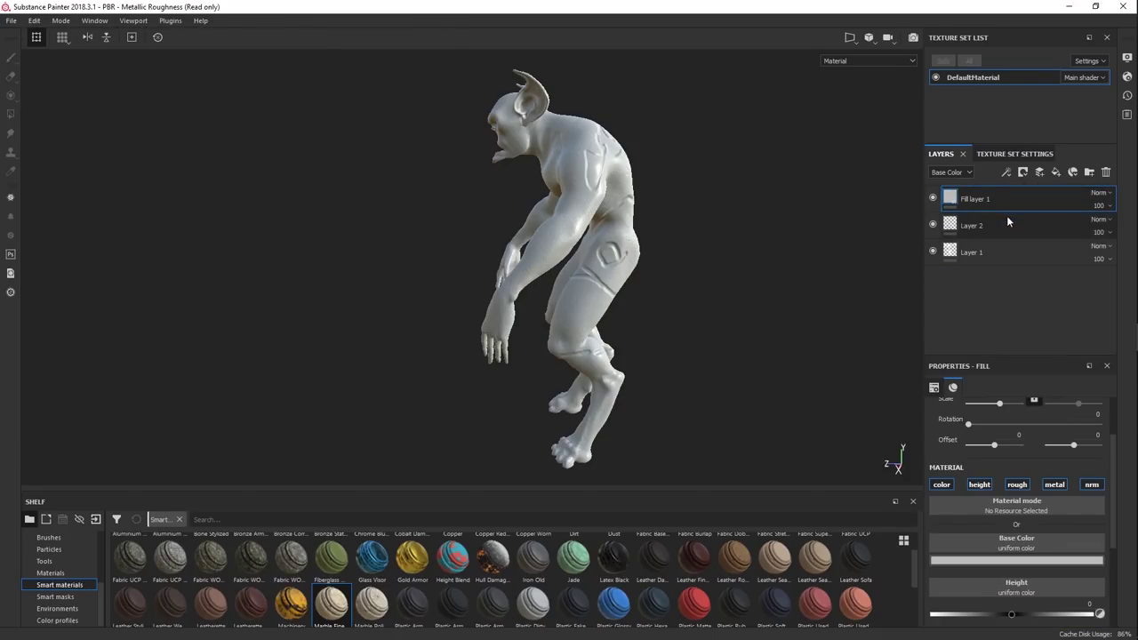
# Give Fill layer 1 a Grunge Dirt Large base colour texture
pyautogui.click(1027, 543)
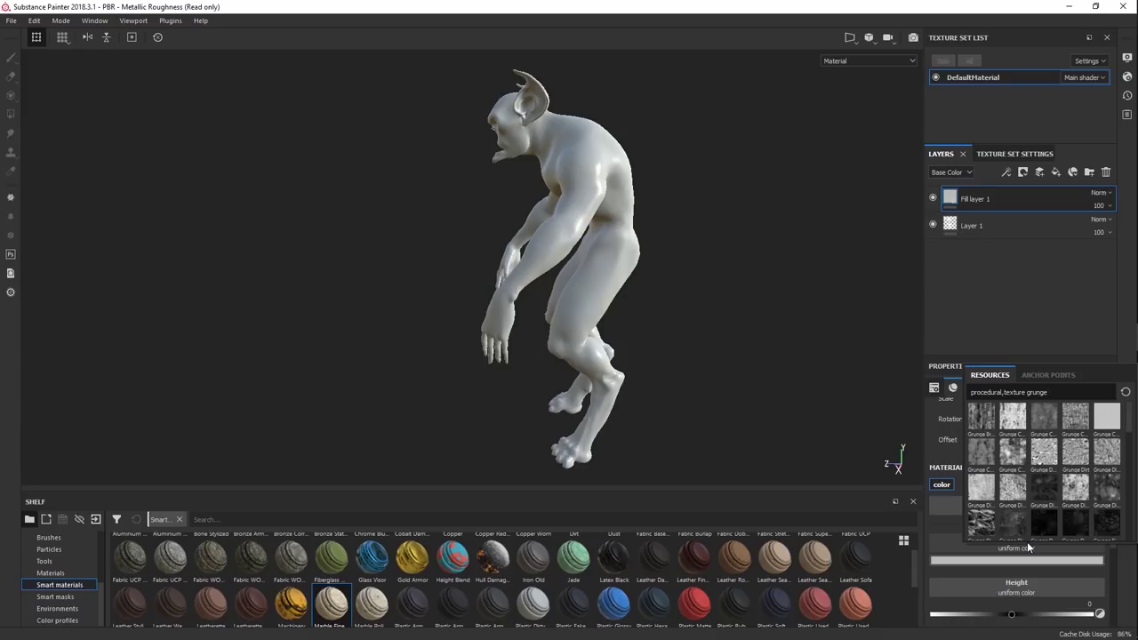
pyautogui.click(1014, 487)
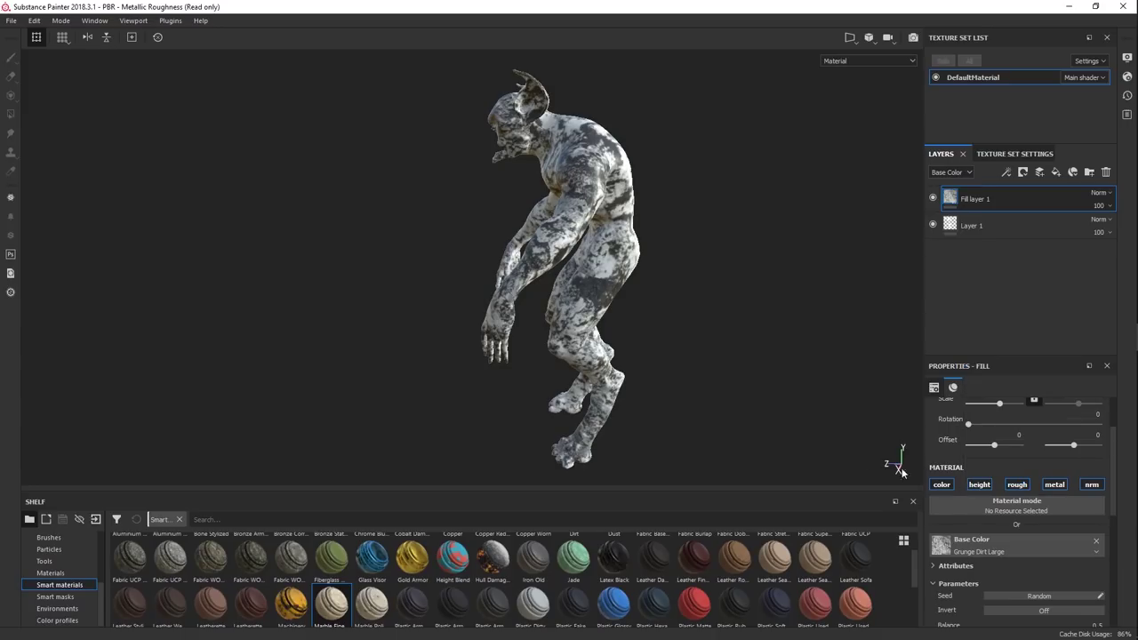
pyautogui.scroll(2, 1025, 541)
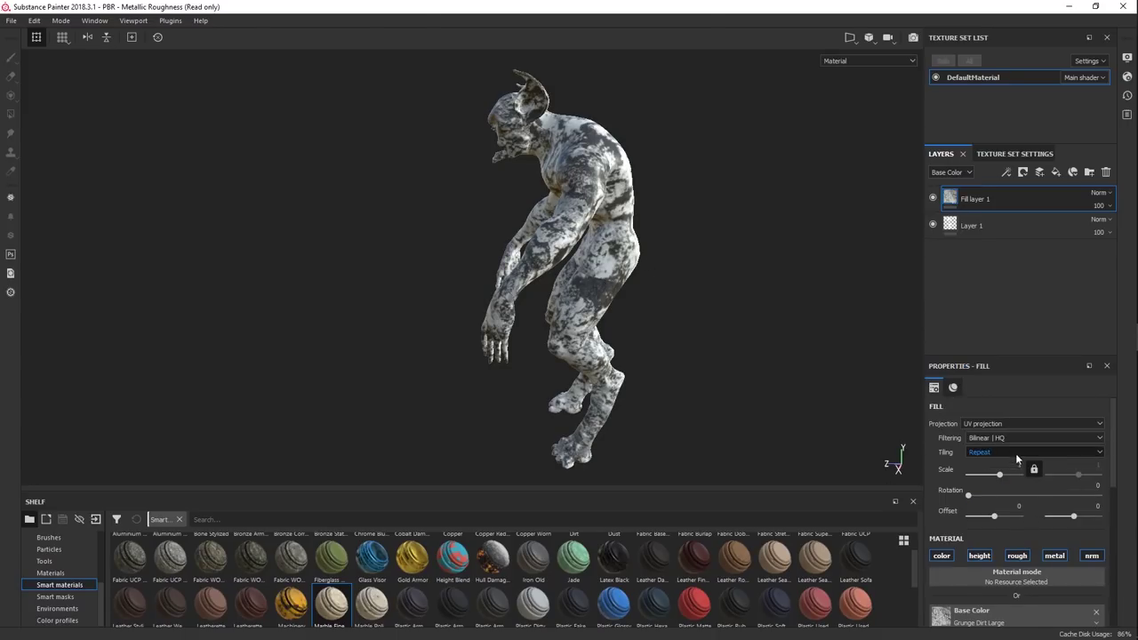
pyautogui.click(1003, 424)
# Switch the fill to Tri-planar projection and inspect the grunge on the goblin
pyautogui.click(997, 438)
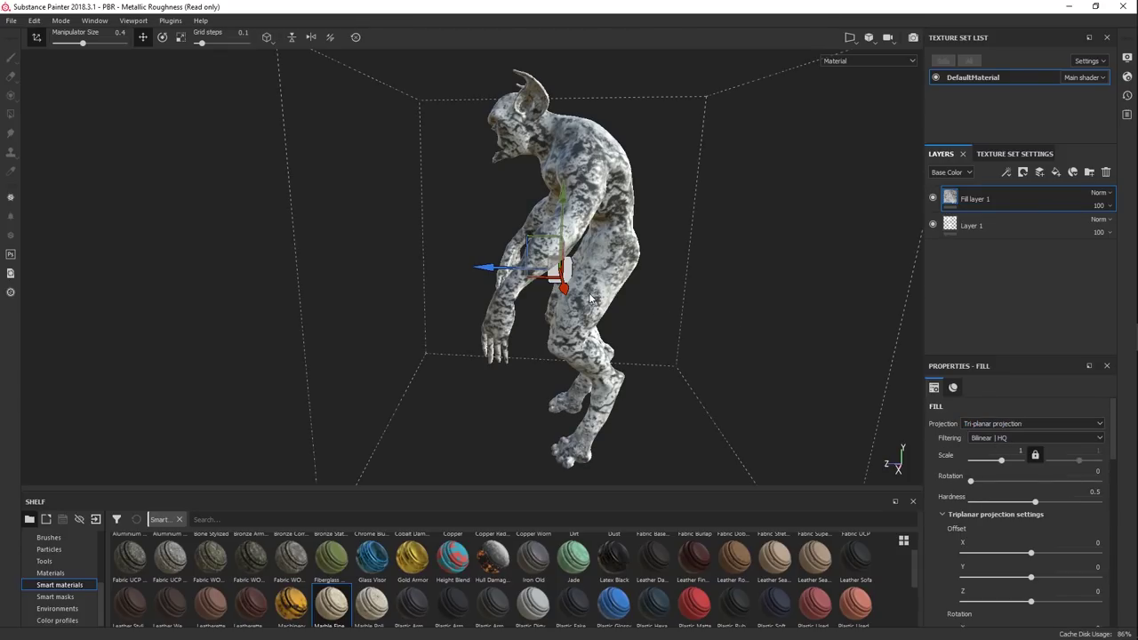
pyautogui.keyDown('alt'); pyautogui.moveTo(815, 373); pyautogui.dragTo(646, 270); pyautogui.keyUp('alt')
pyautogui.scroll(5, 646, 271)
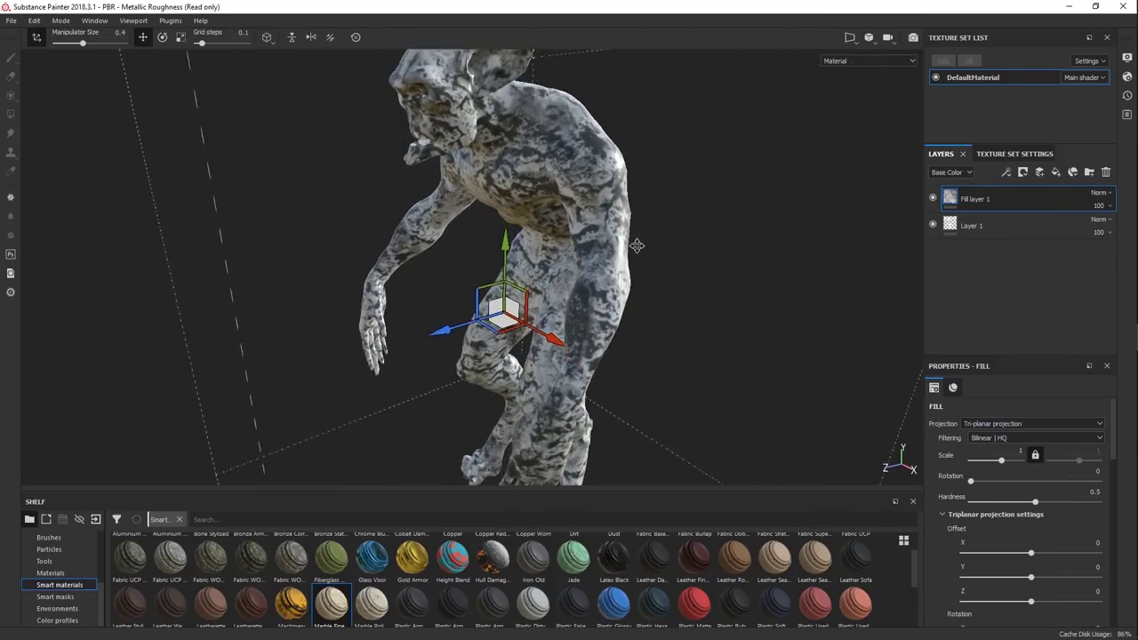
pyautogui.scroll(-5, 1035, 546)
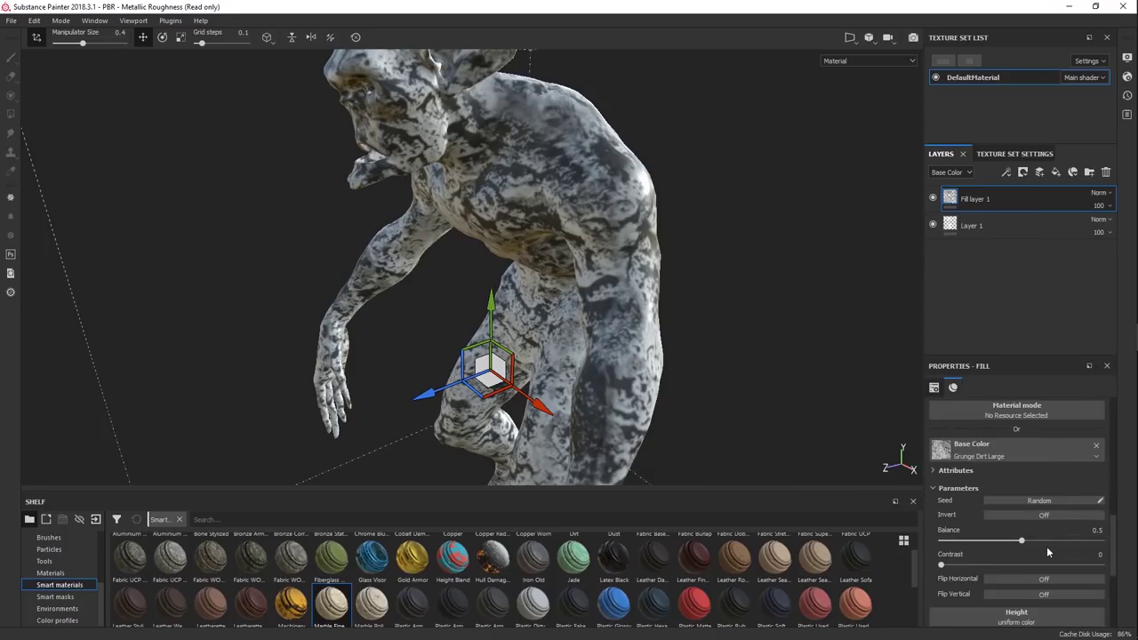
# Replace the base colour map with Grunge Stains Leaky and orbit to inspect it
pyautogui.click(1037, 450)
pyautogui.scroll(-5, 1057, 543)
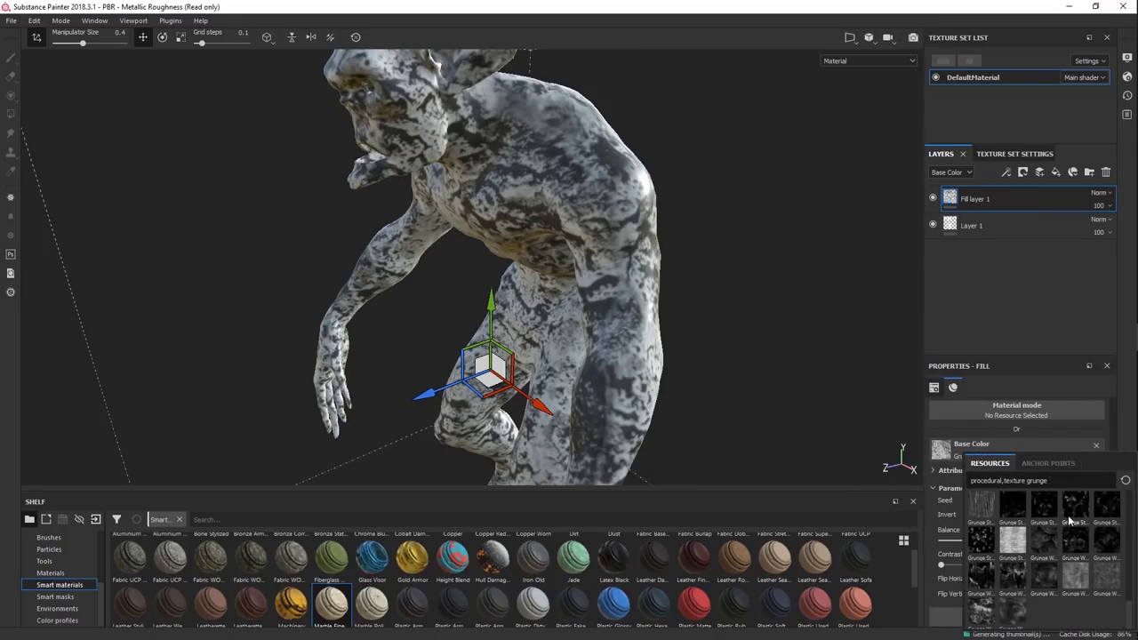
pyautogui.click(1034, 498)
pyautogui.keyDown('alt'); pyautogui.moveTo(722, 354); pyautogui.dragTo(930, 304); pyautogui.keyUp('alt')
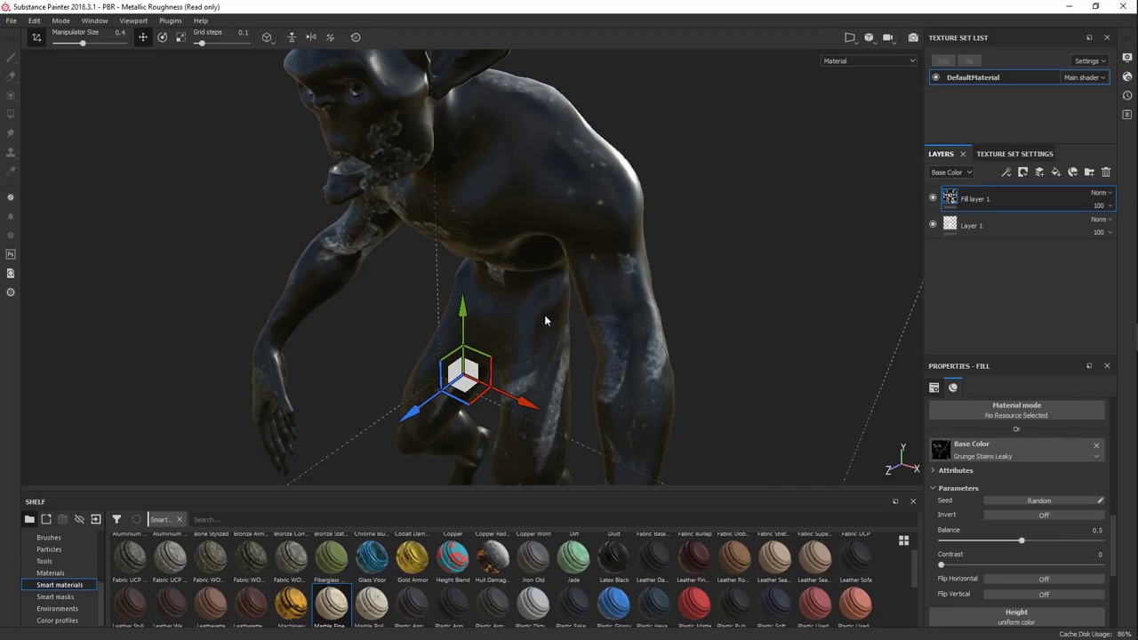
pyautogui.keyDown('alt'); pyautogui.moveTo(545, 317); pyautogui.dragTo(639, 272); pyautogui.keyUp('alt')
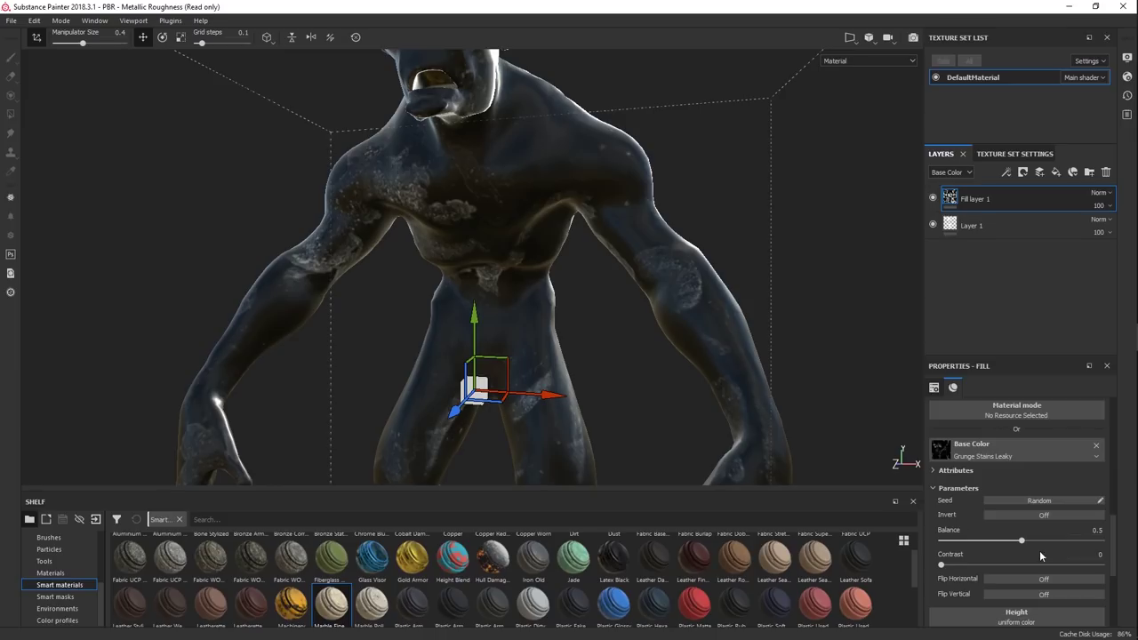
# Try Grunge Damas and Grunge Concrete Burnt as base colour, settling on Grunge Map 004
pyautogui.click(1004, 449)
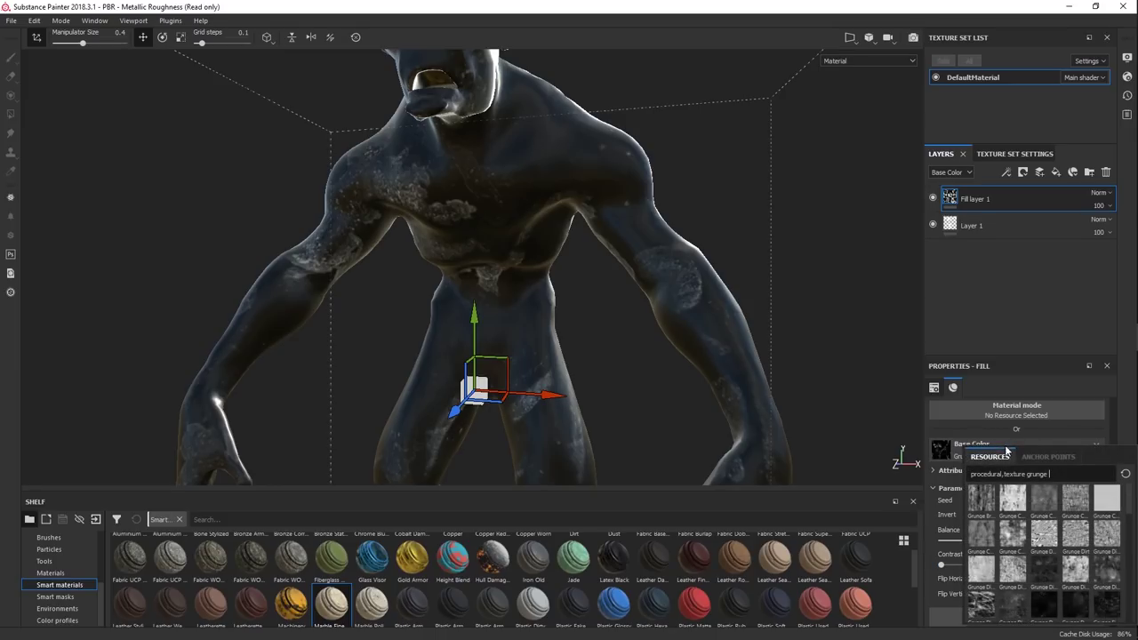
pyautogui.click(1053, 536)
pyautogui.keyDown('alt'); pyautogui.moveTo(889, 463); pyautogui.dragTo(853, 428); pyautogui.keyUp('alt')
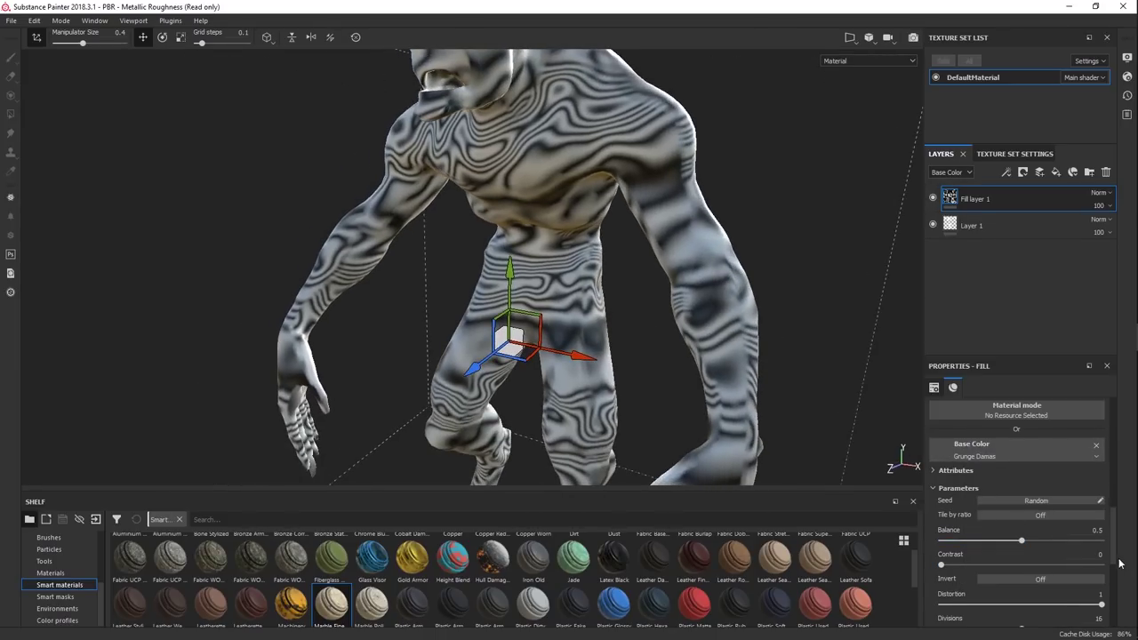
pyautogui.click(1023, 452)
pyautogui.click(1073, 511)
pyautogui.click(1058, 451)
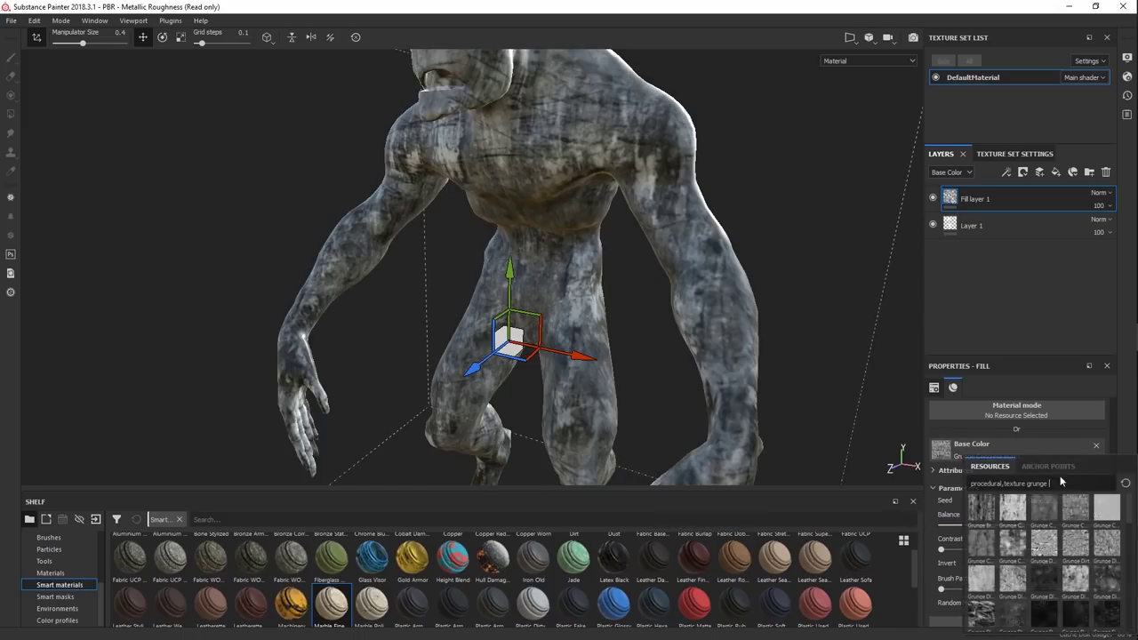
pyautogui.click(1071, 562)
# Set the fill's tiling scale to 10.08, then switch over to Mari
pyautogui.keyDown('alt'); pyautogui.moveTo(694, 324); pyautogui.dragTo(663, 331); pyautogui.keyUp('alt')
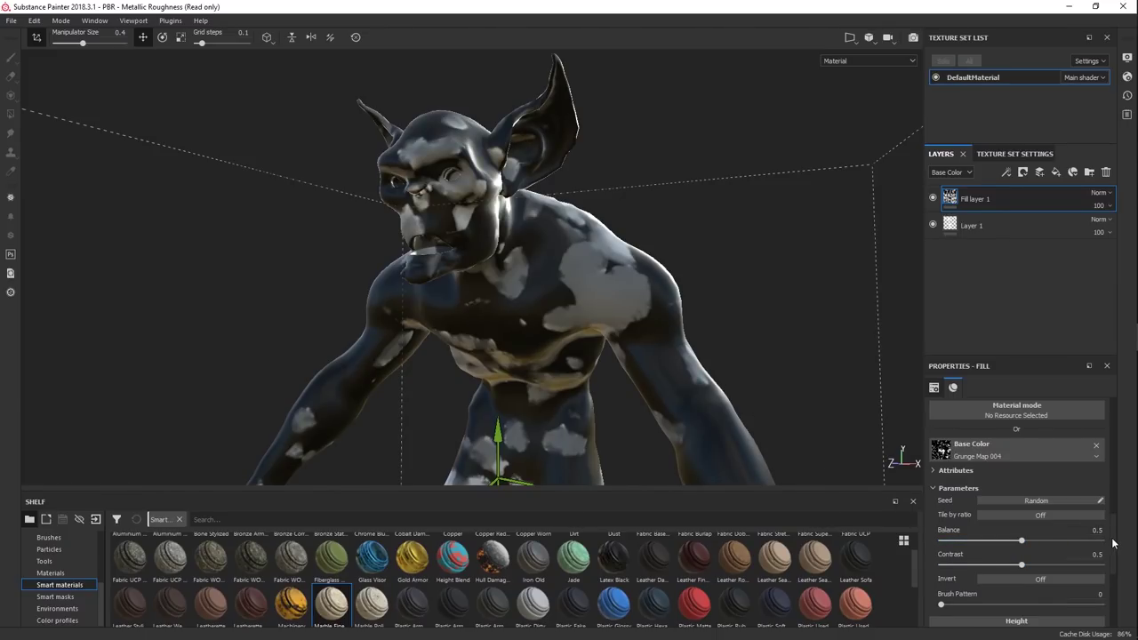
pyautogui.scroll(-5, 1117, 490)
pyautogui.scroll(3, 1118, 490)
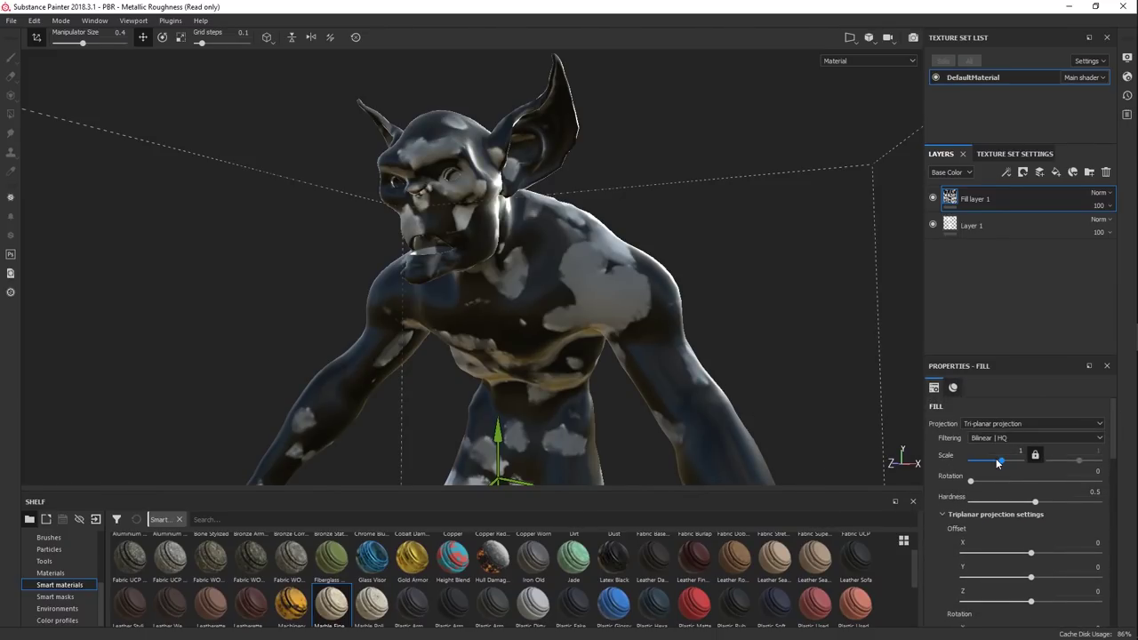
pyautogui.click(994, 459)
pyautogui.moveTo(993, 459); pyautogui.dragTo(1006, 459)
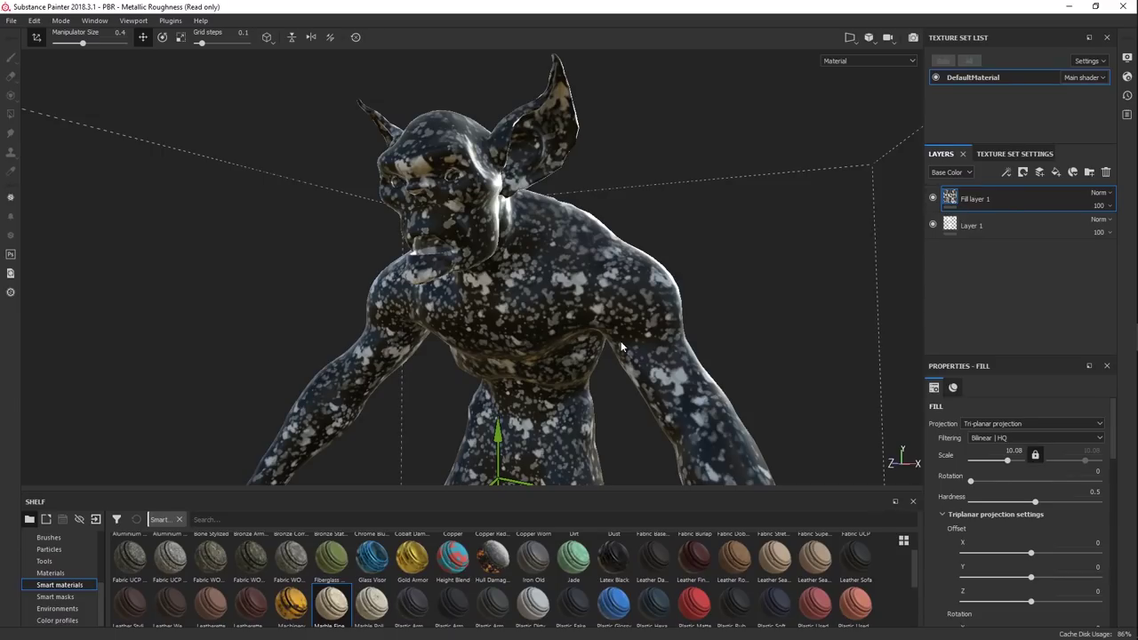
pyautogui.hotkey('alt', 'Tab')
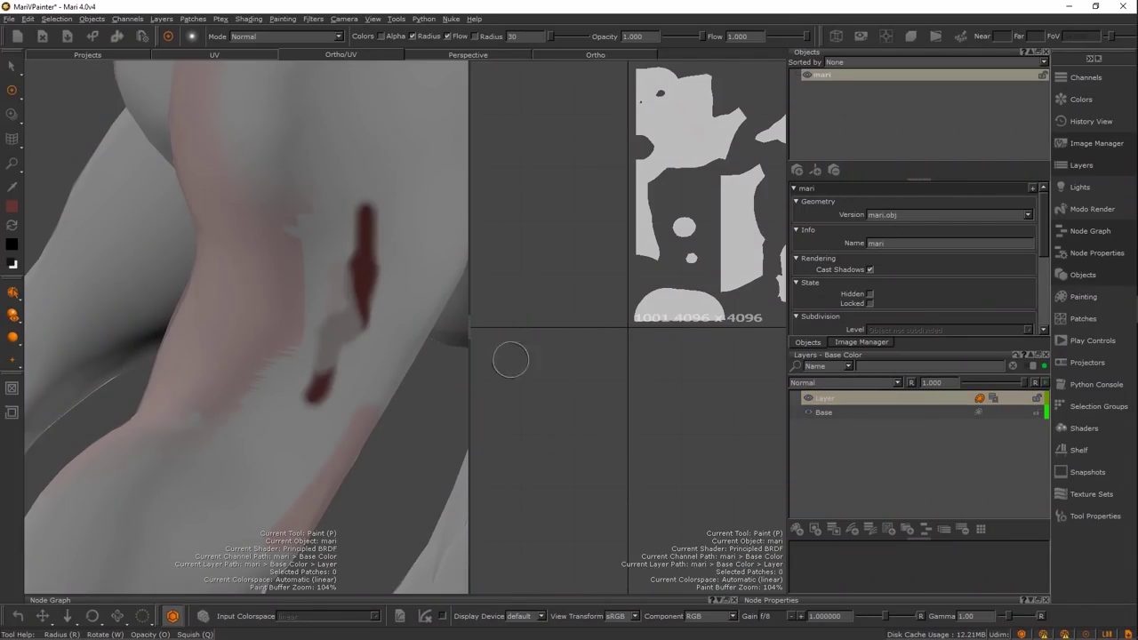
# Add a Procedural > Fractal > Turbulence layer in Mari and orbit the clouded model
pyautogui.click(888, 528)
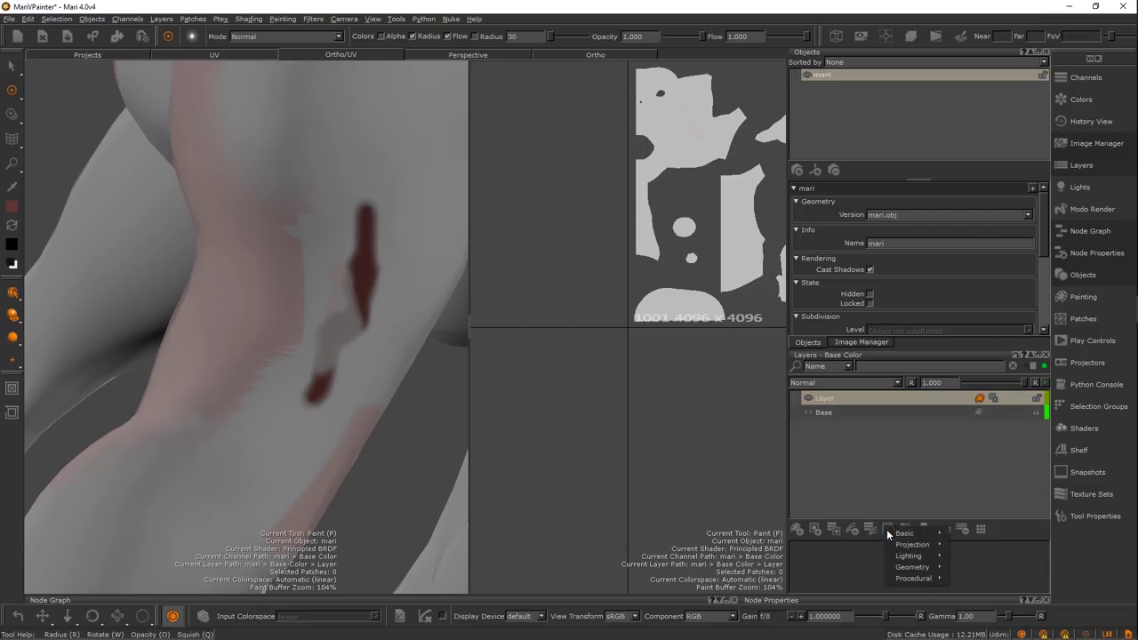
pyautogui.moveTo(911, 534)
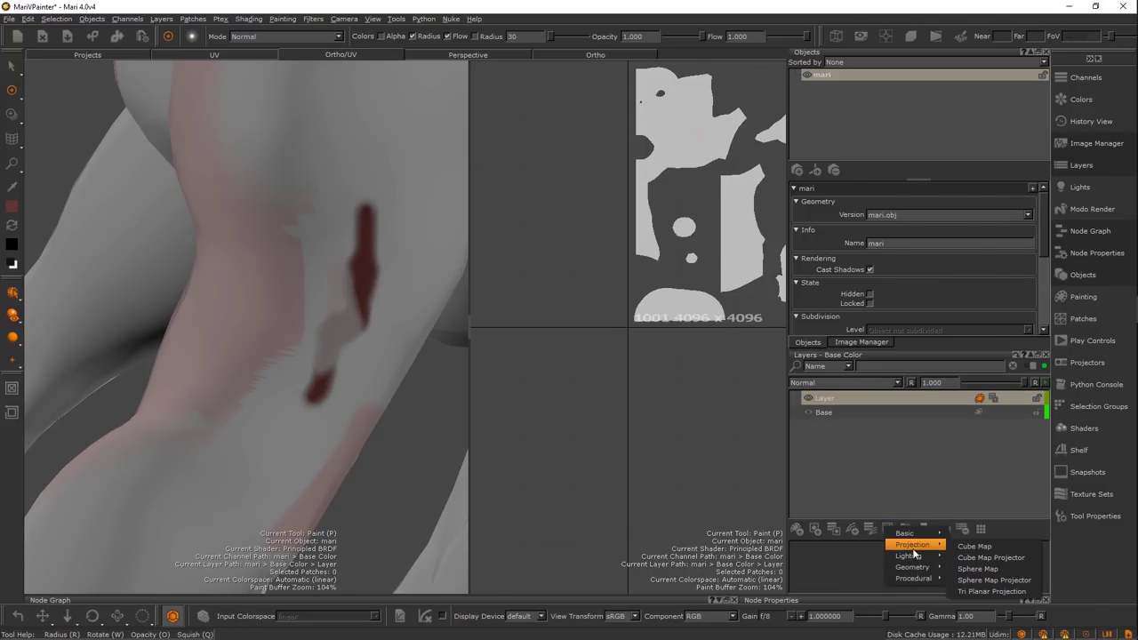
pyautogui.moveTo(914, 557)
pyautogui.moveTo(914, 578)
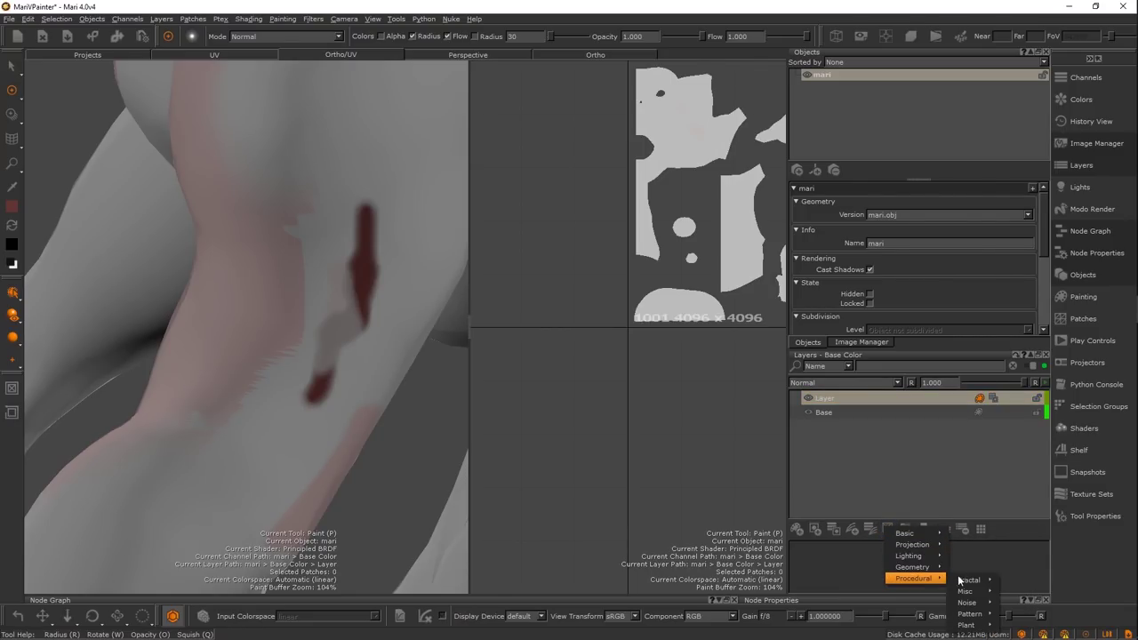
pyautogui.moveTo(981, 592)
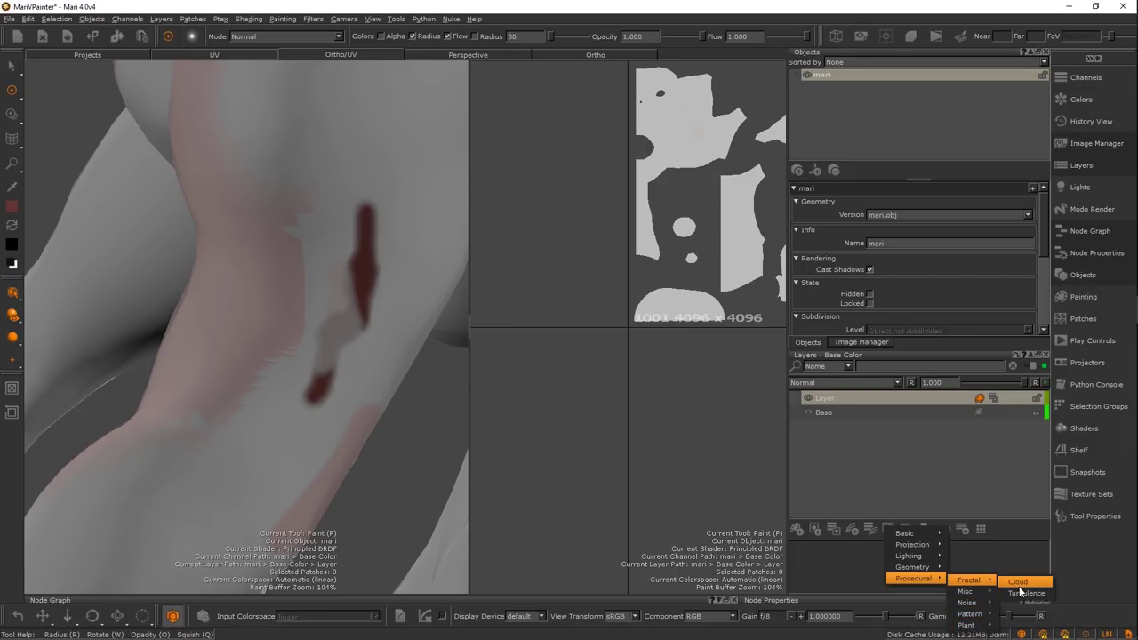
pyautogui.click(1019, 595)
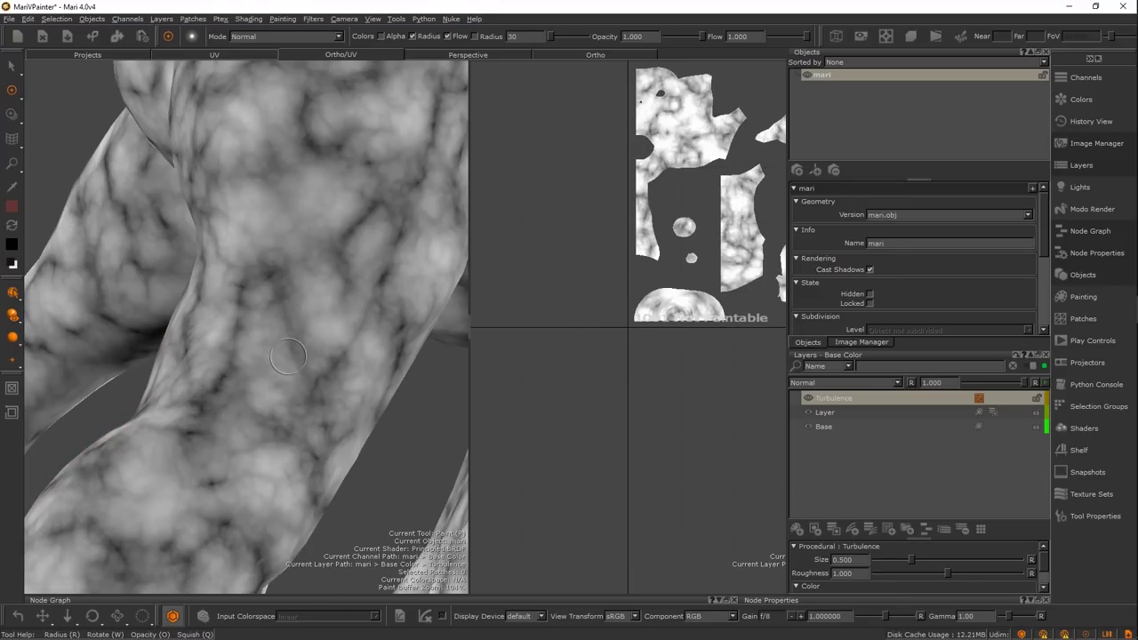
pyautogui.keyDown('alt'); pyautogui.moveTo(343, 381); pyautogui.dragTo(303, 313, button='right'); pyautogui.keyUp('alt')
pyautogui.press('p')
pyautogui.moveTo(303, 312)
pyautogui.keyDown('alt'); pyautogui.mouseDown()
pyautogui.moveTo(477, 293)
pyautogui.moveTo(338, 280)
pyautogui.moveTo(495, 294)
pyautogui.mouseUp(); pyautogui.keyUp('alt')
# Back in Substance Painter, add a black mask to Fill layer 1
pyautogui.hotkey('alt', 'Tab')
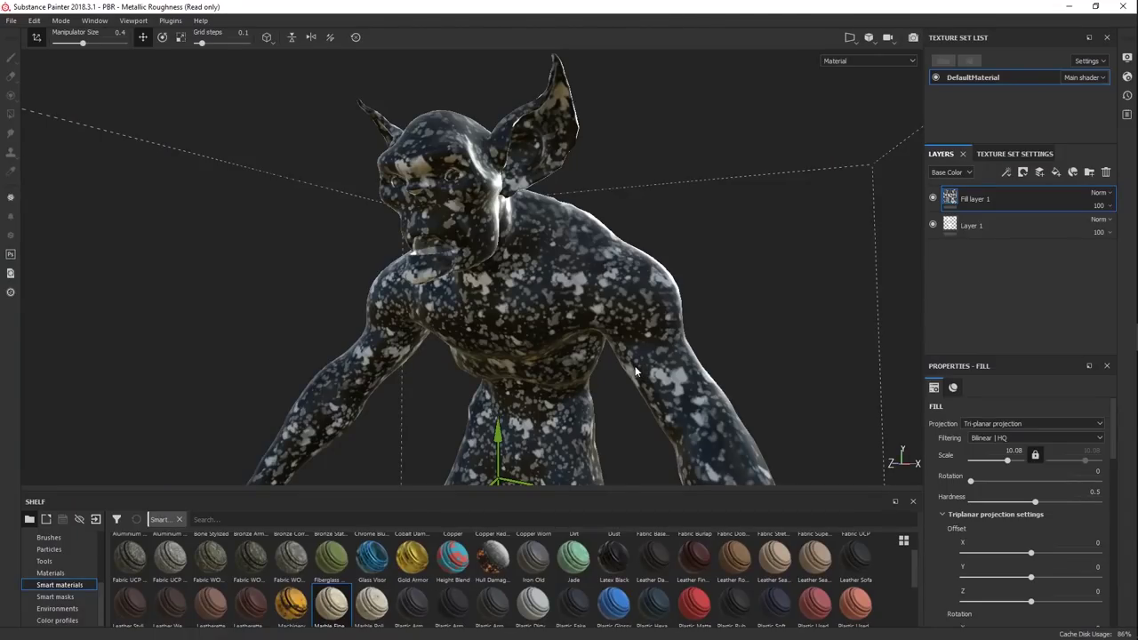
pyautogui.keyDown('alt'); pyautogui.moveTo(623, 355); pyautogui.dragTo(962, 376); pyautogui.keyUp('alt')
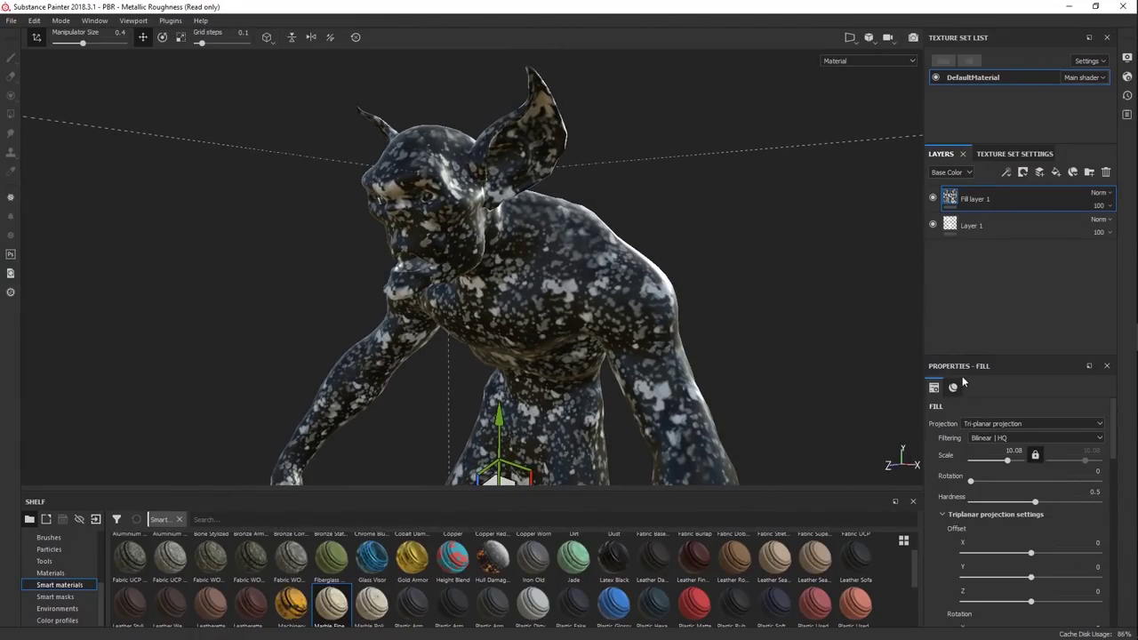
pyautogui.doubleClick(982, 201)
pyautogui.rightClick(974, 203)
pyautogui.click(1022, 18)
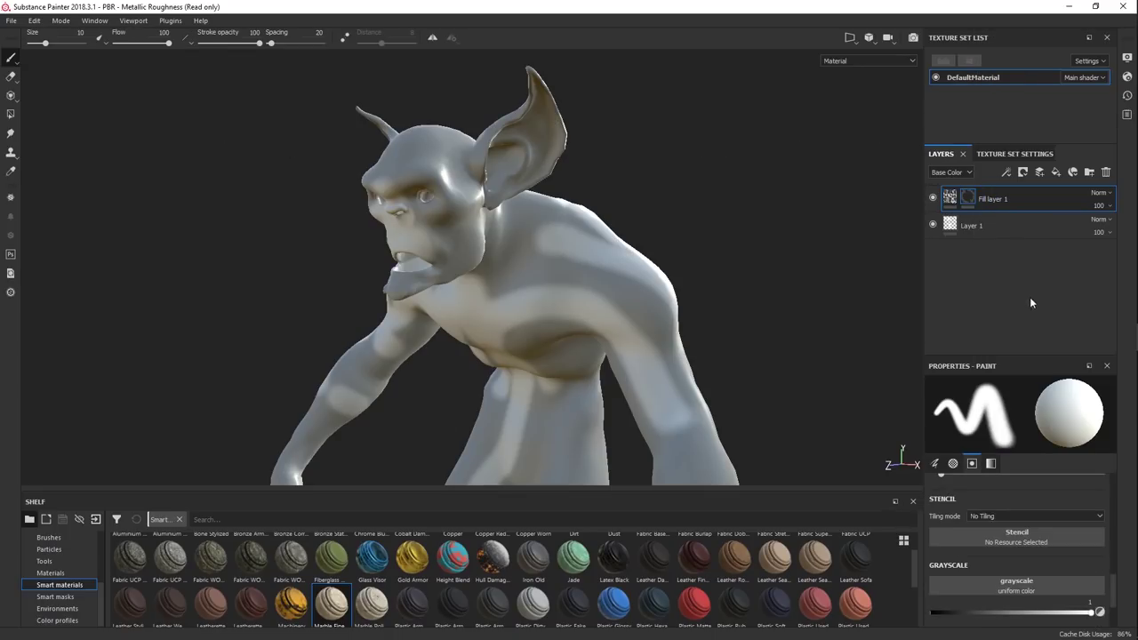
# Add a generator effect to the mask, leaving it without a chosen generator
pyautogui.click(1005, 174)
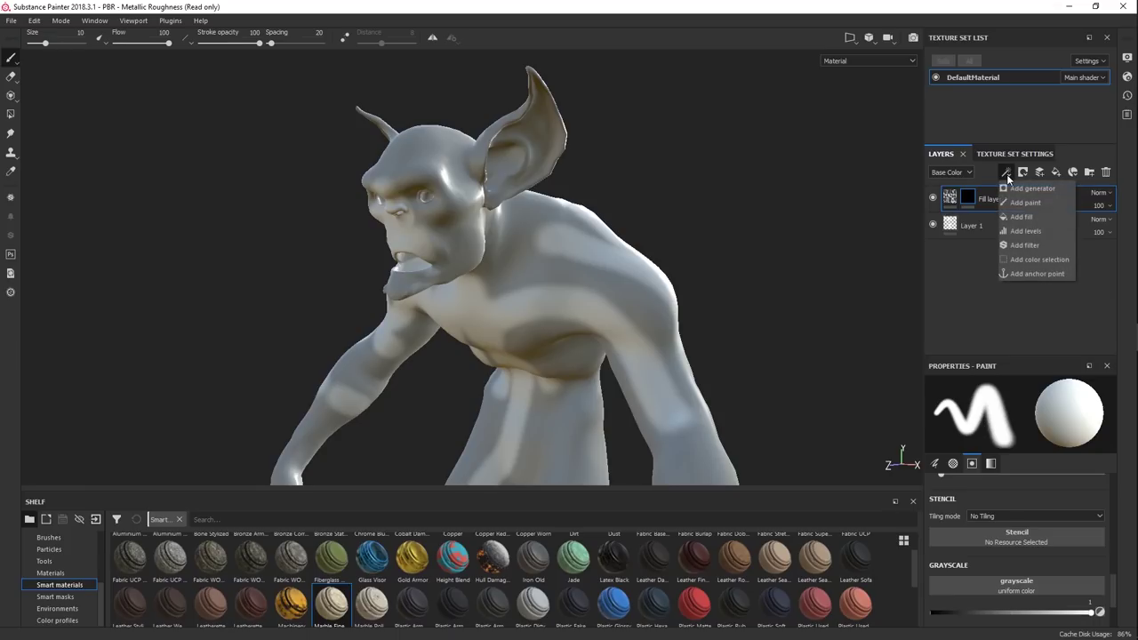
pyautogui.click(1019, 189)
pyautogui.click(1018, 406)
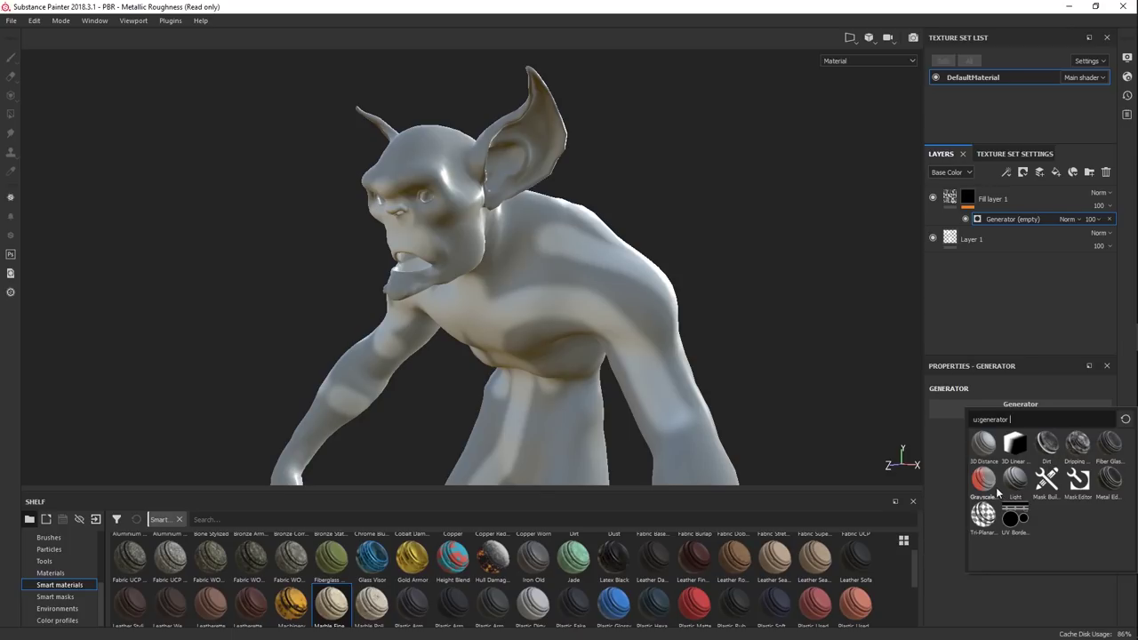
pyautogui.click(1006, 223)
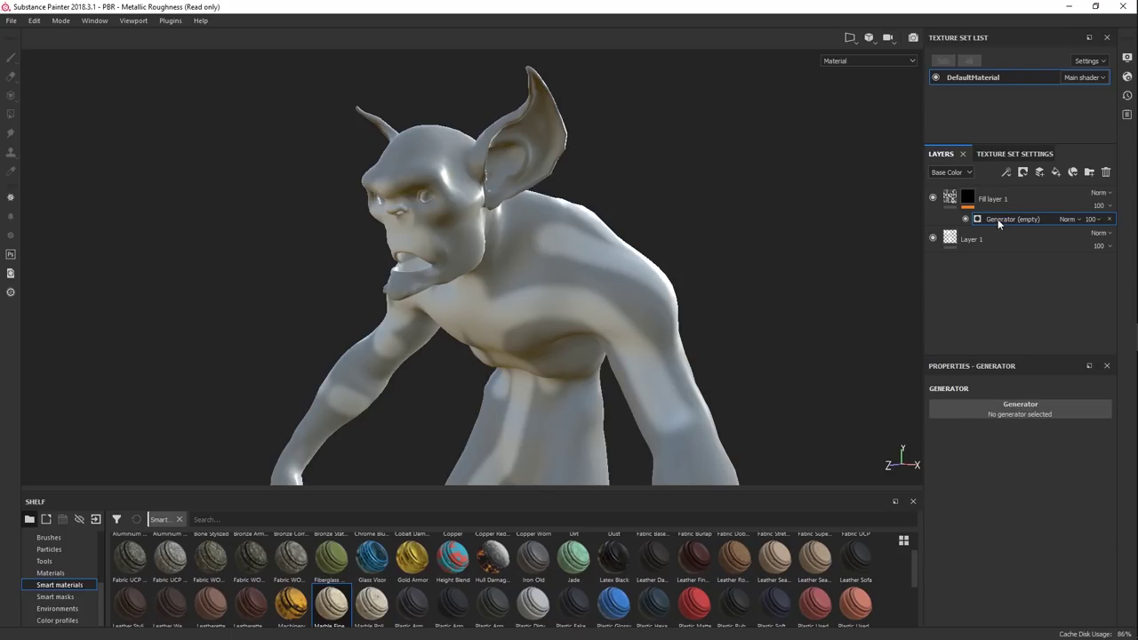
pyautogui.keyDown('alt'); pyautogui.moveTo(634, 261); pyautogui.dragTo(577, 288); pyautogui.keyUp('alt')
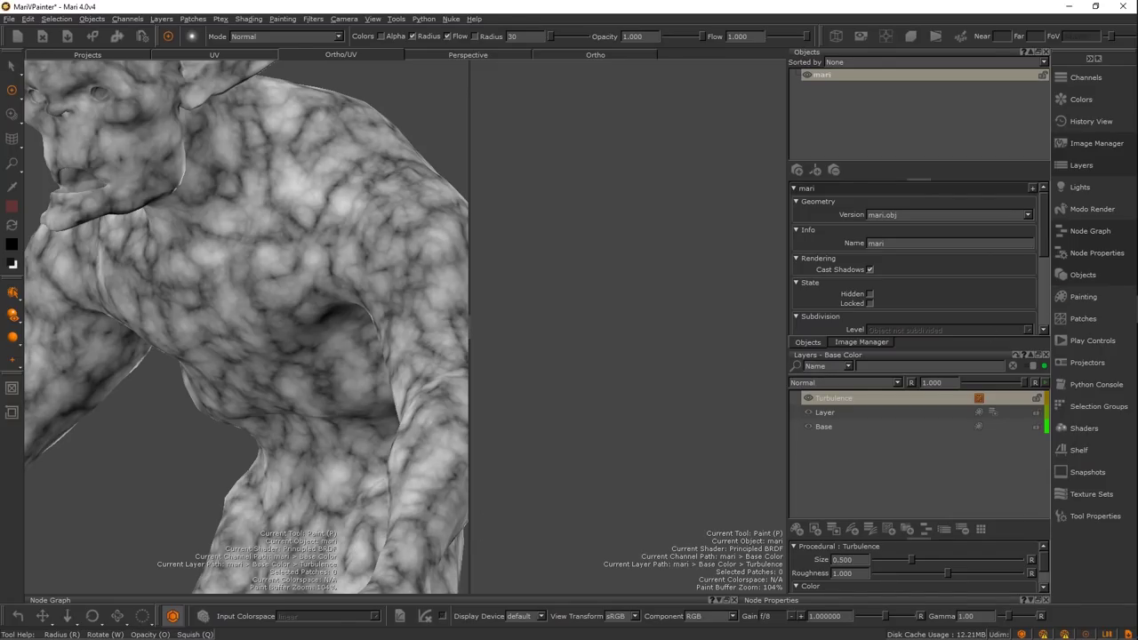
pyautogui.click(1079, 187)
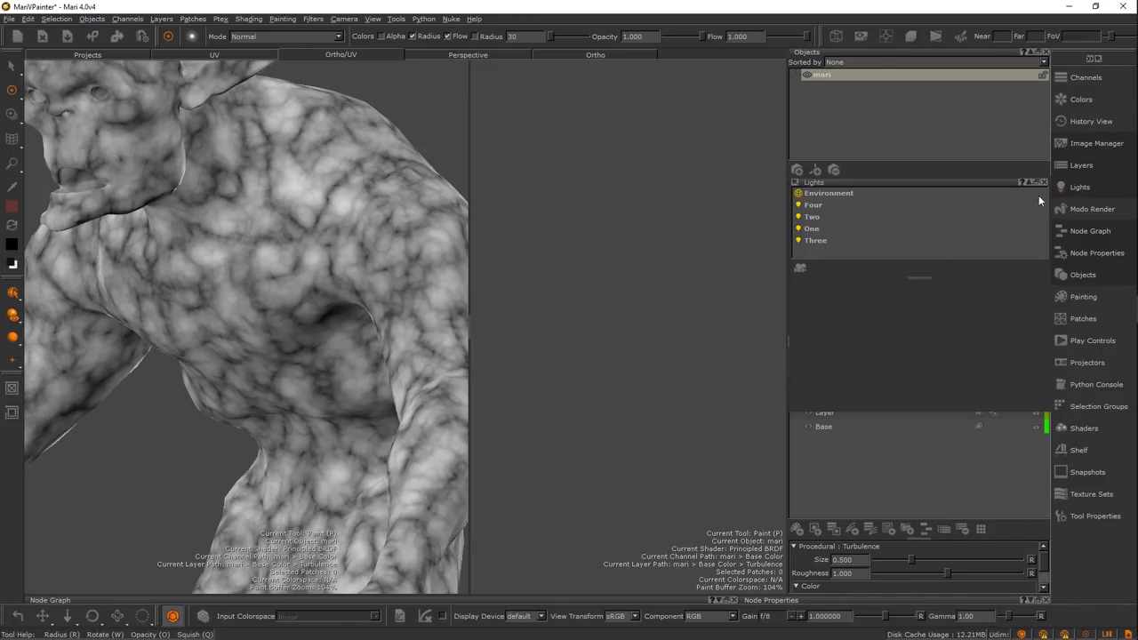